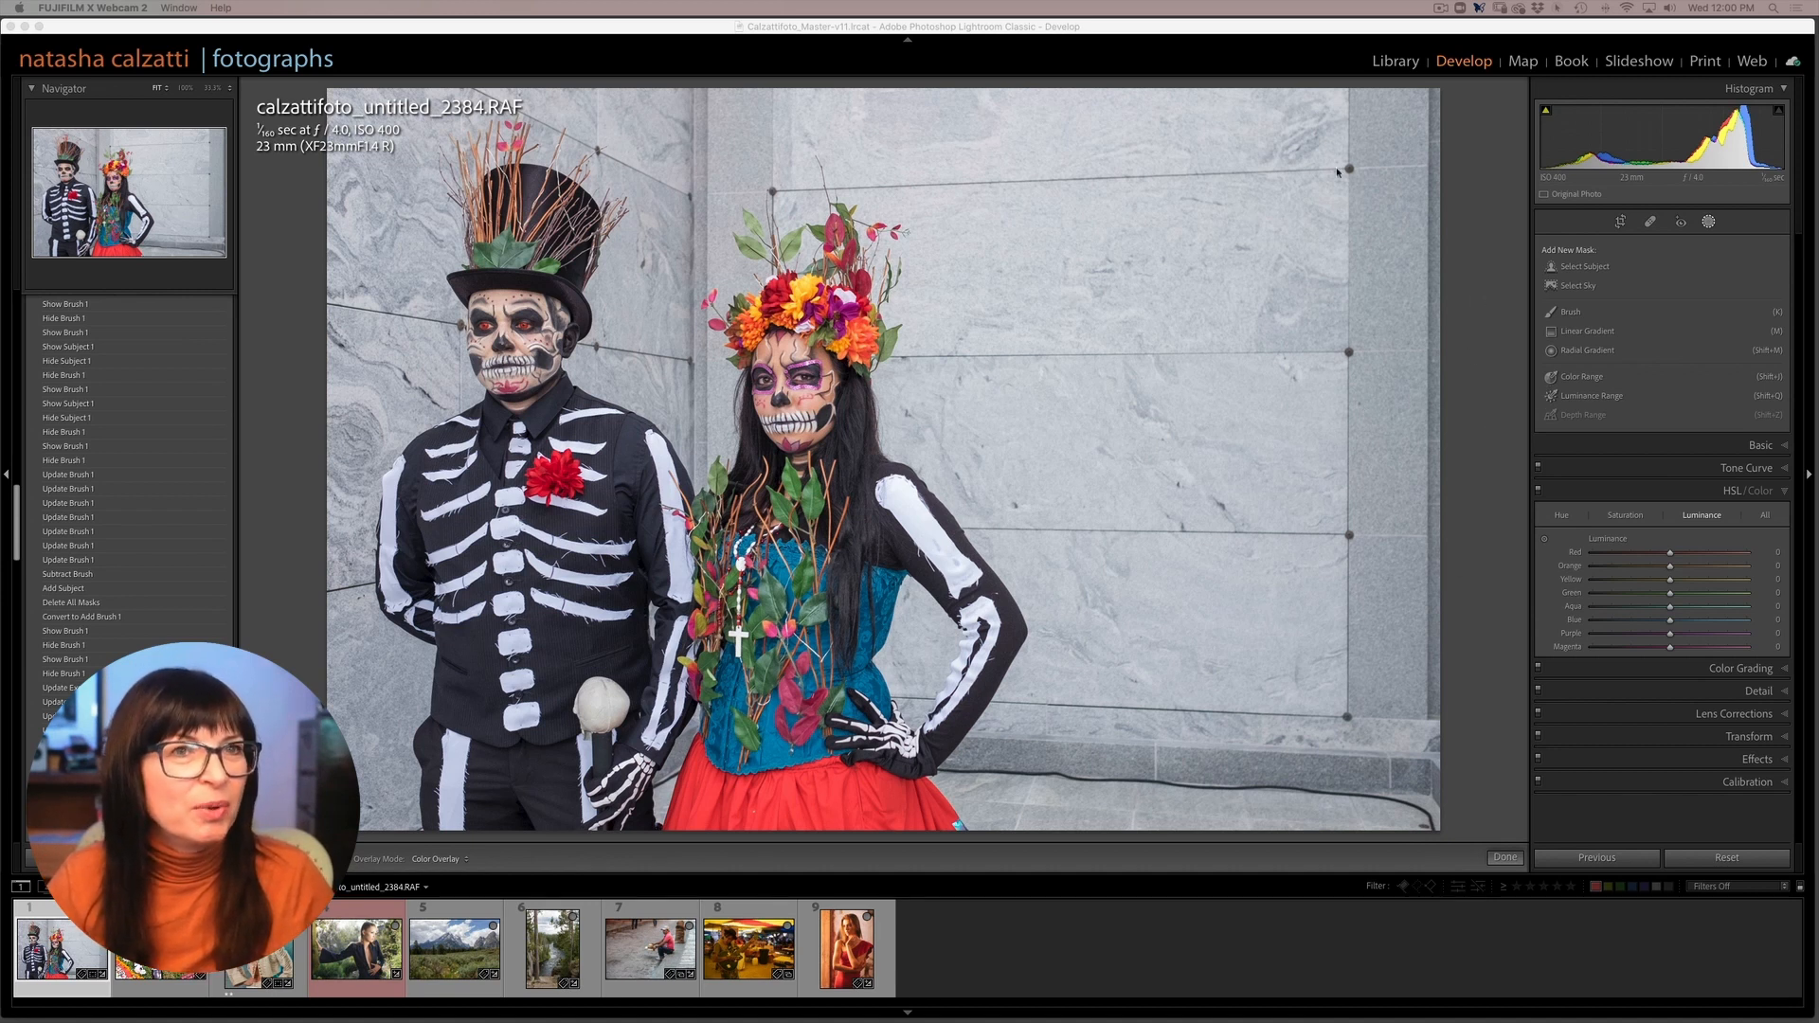
Step: Create a Select Subject mask over the skeleton-costumed couple in calzattifoto_untitled_2384.RAF
click(1448, 66)
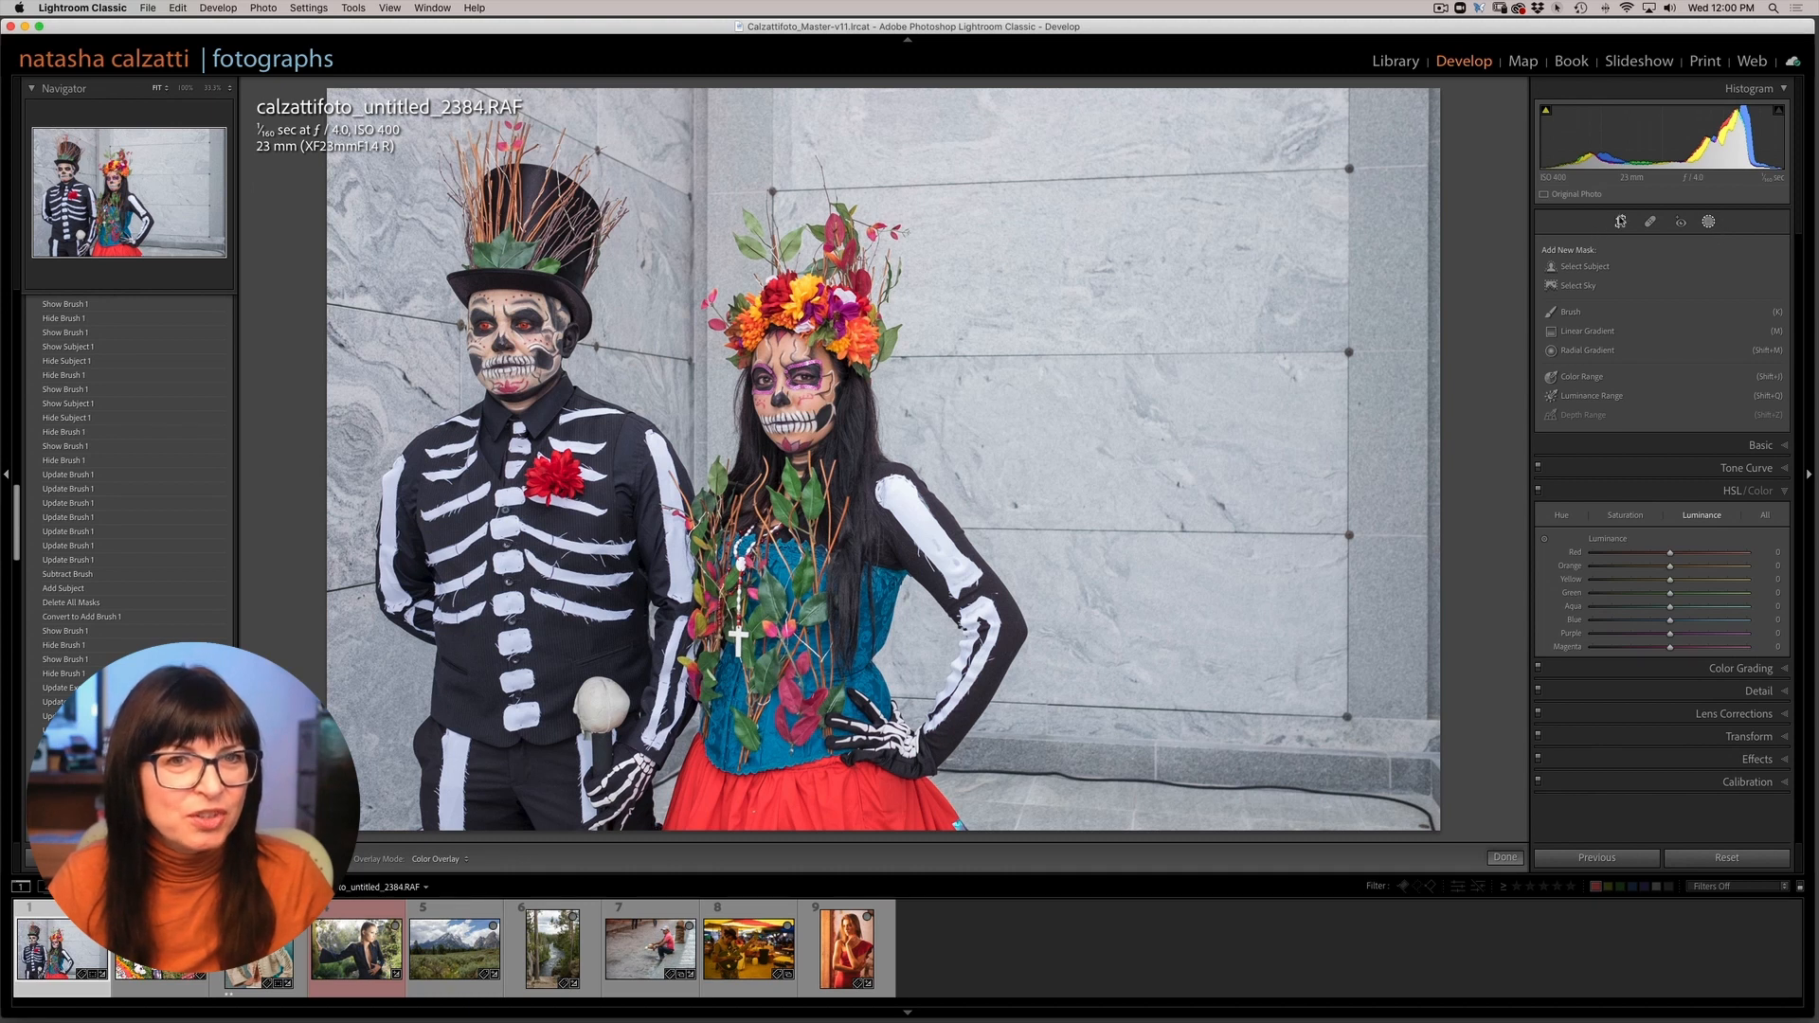
click(1709, 225)
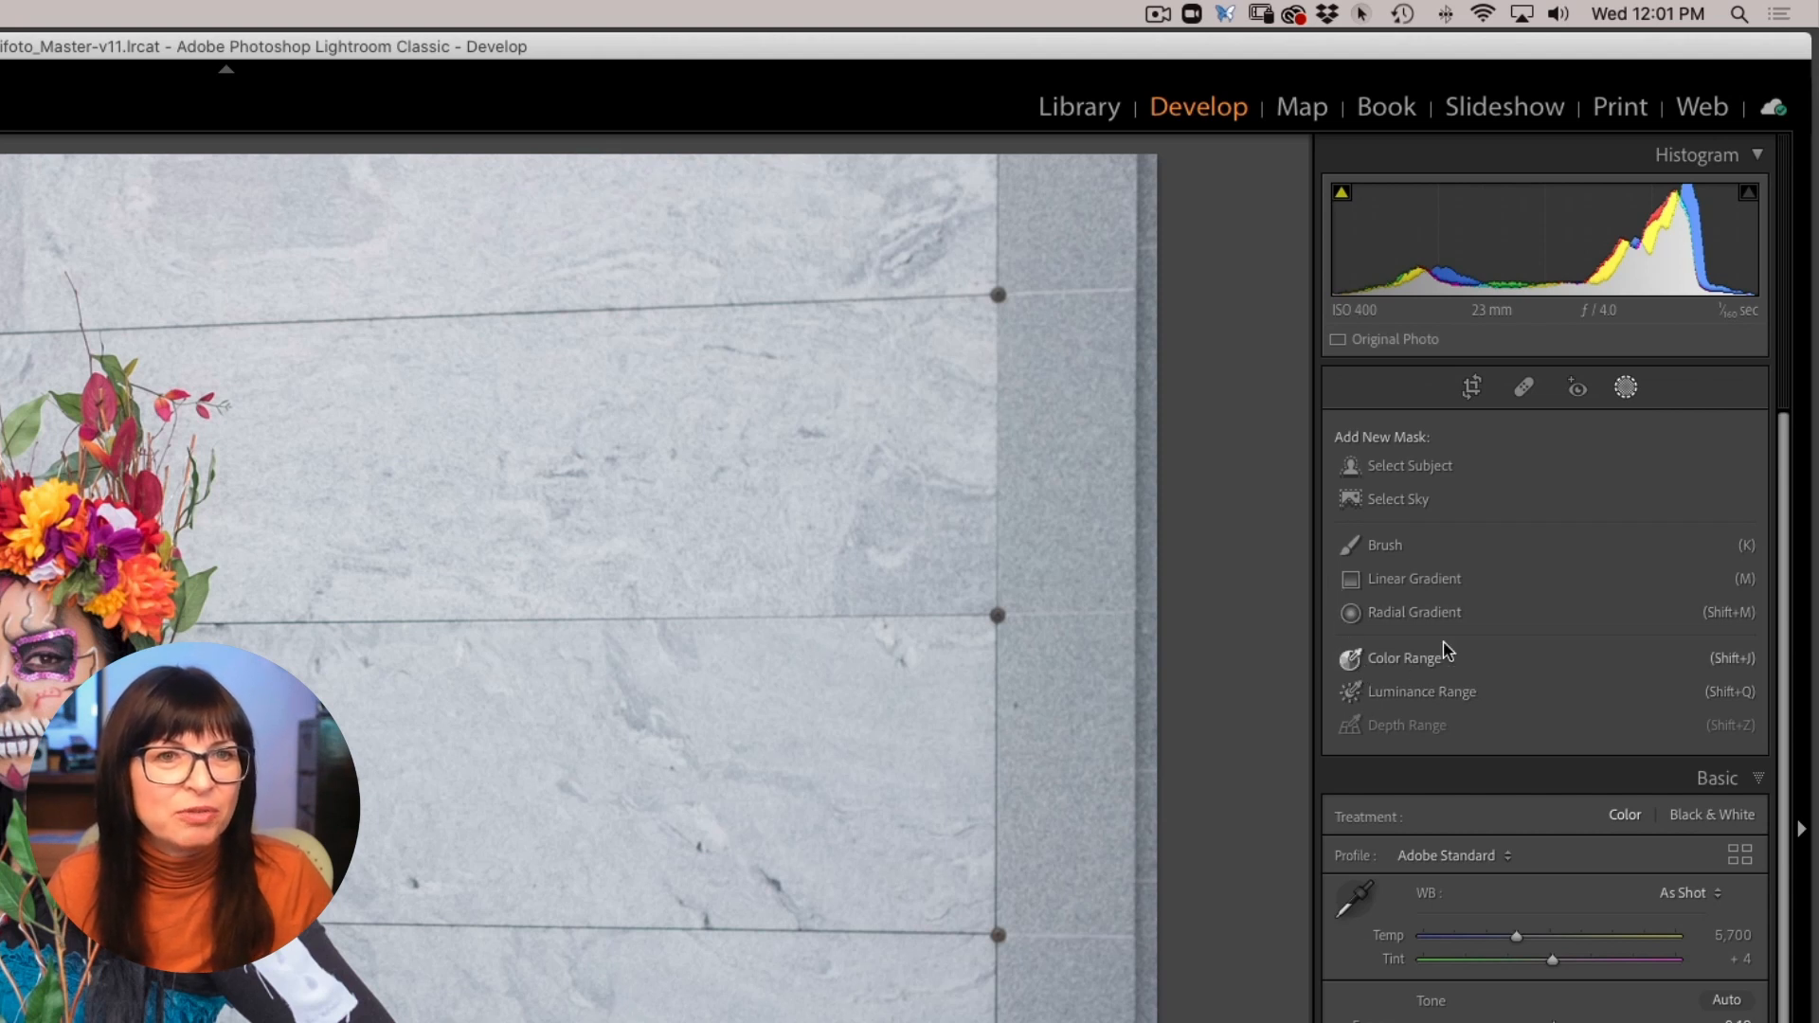
click(1354, 468)
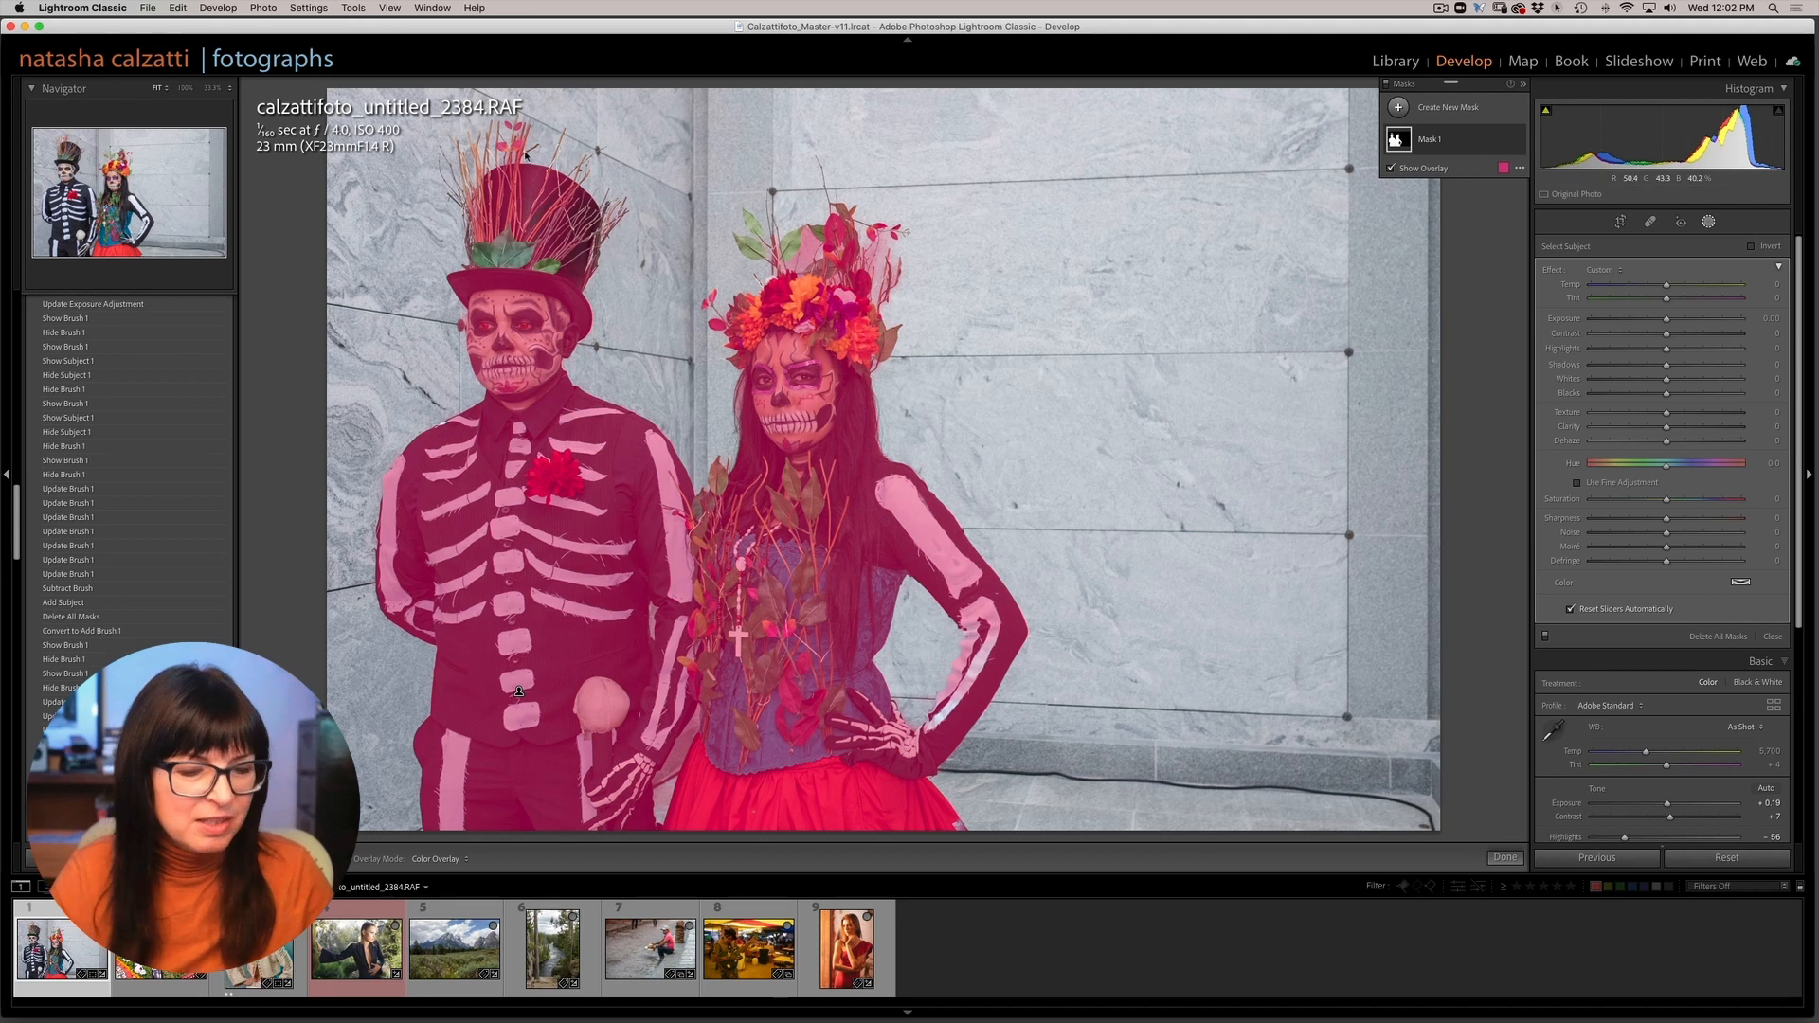
Step: Add a brush to the subject mask and paint over the unmasked green leaves of the woman's floral headdress
key(super+equal)
key(super+equal)
key(super+equal)
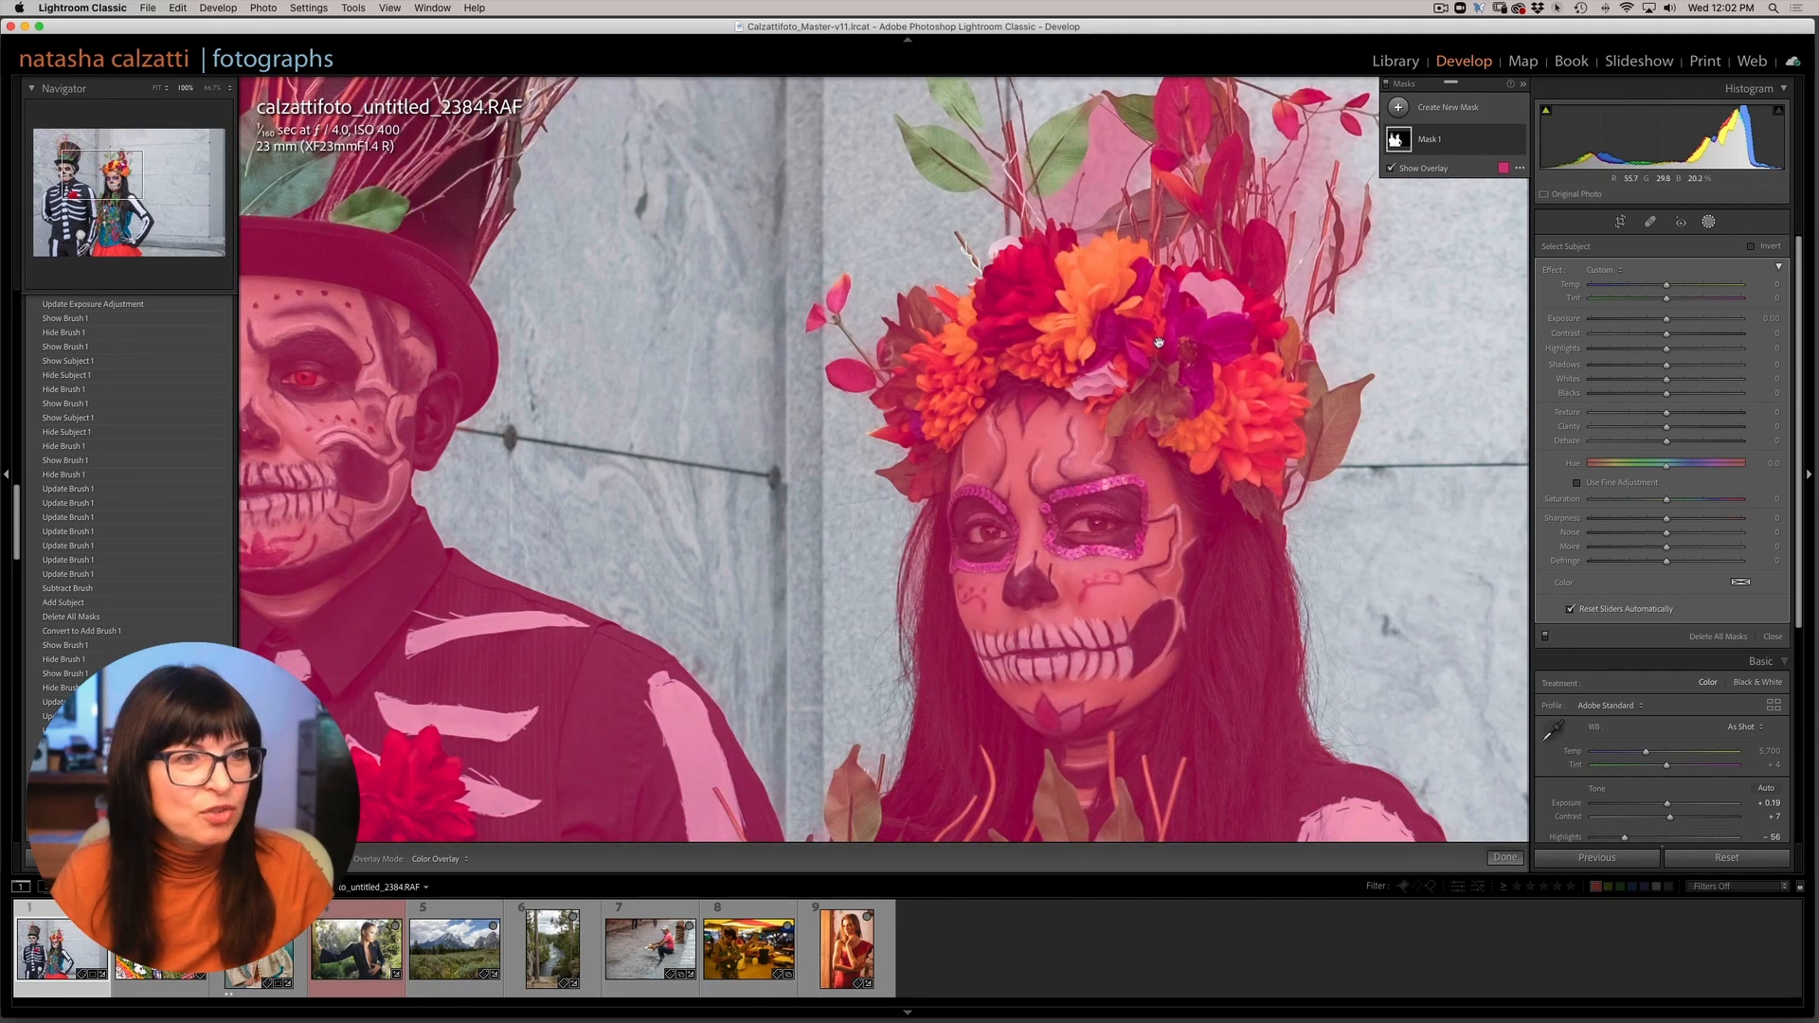
drag(1157, 341, 1019, 589)
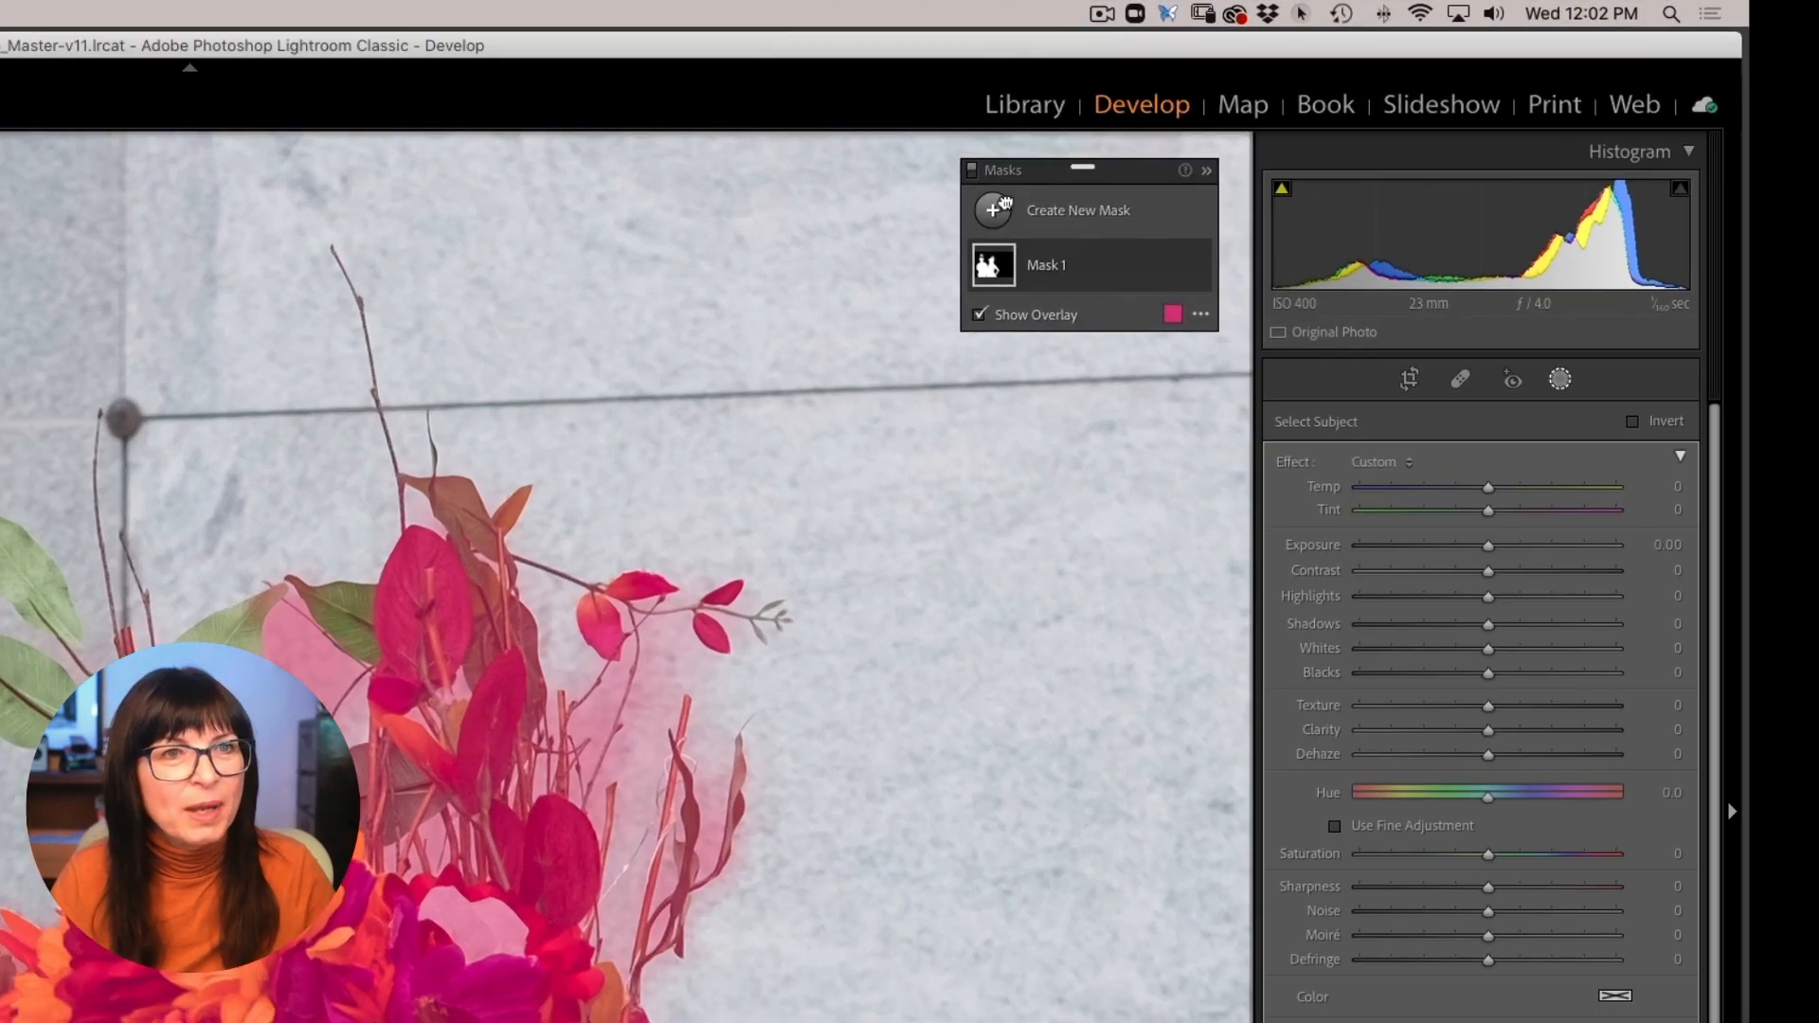
drag(1004, 202, 841, 248)
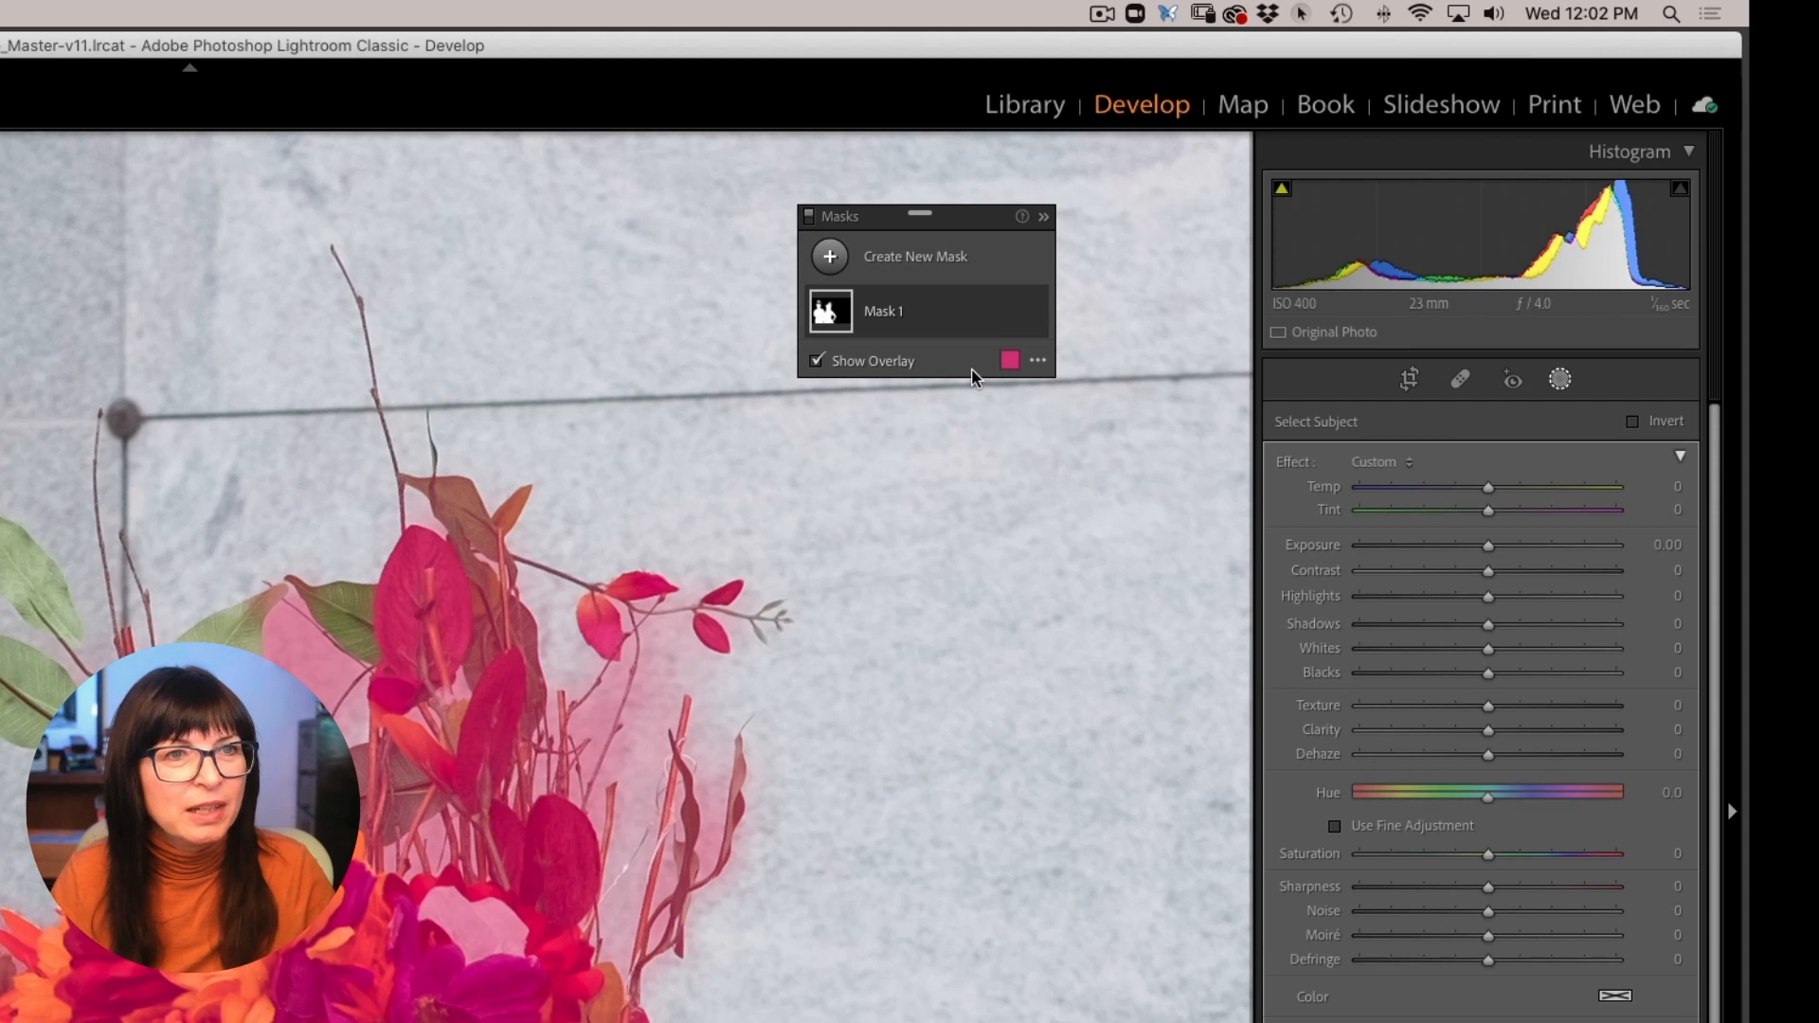
click(858, 323)
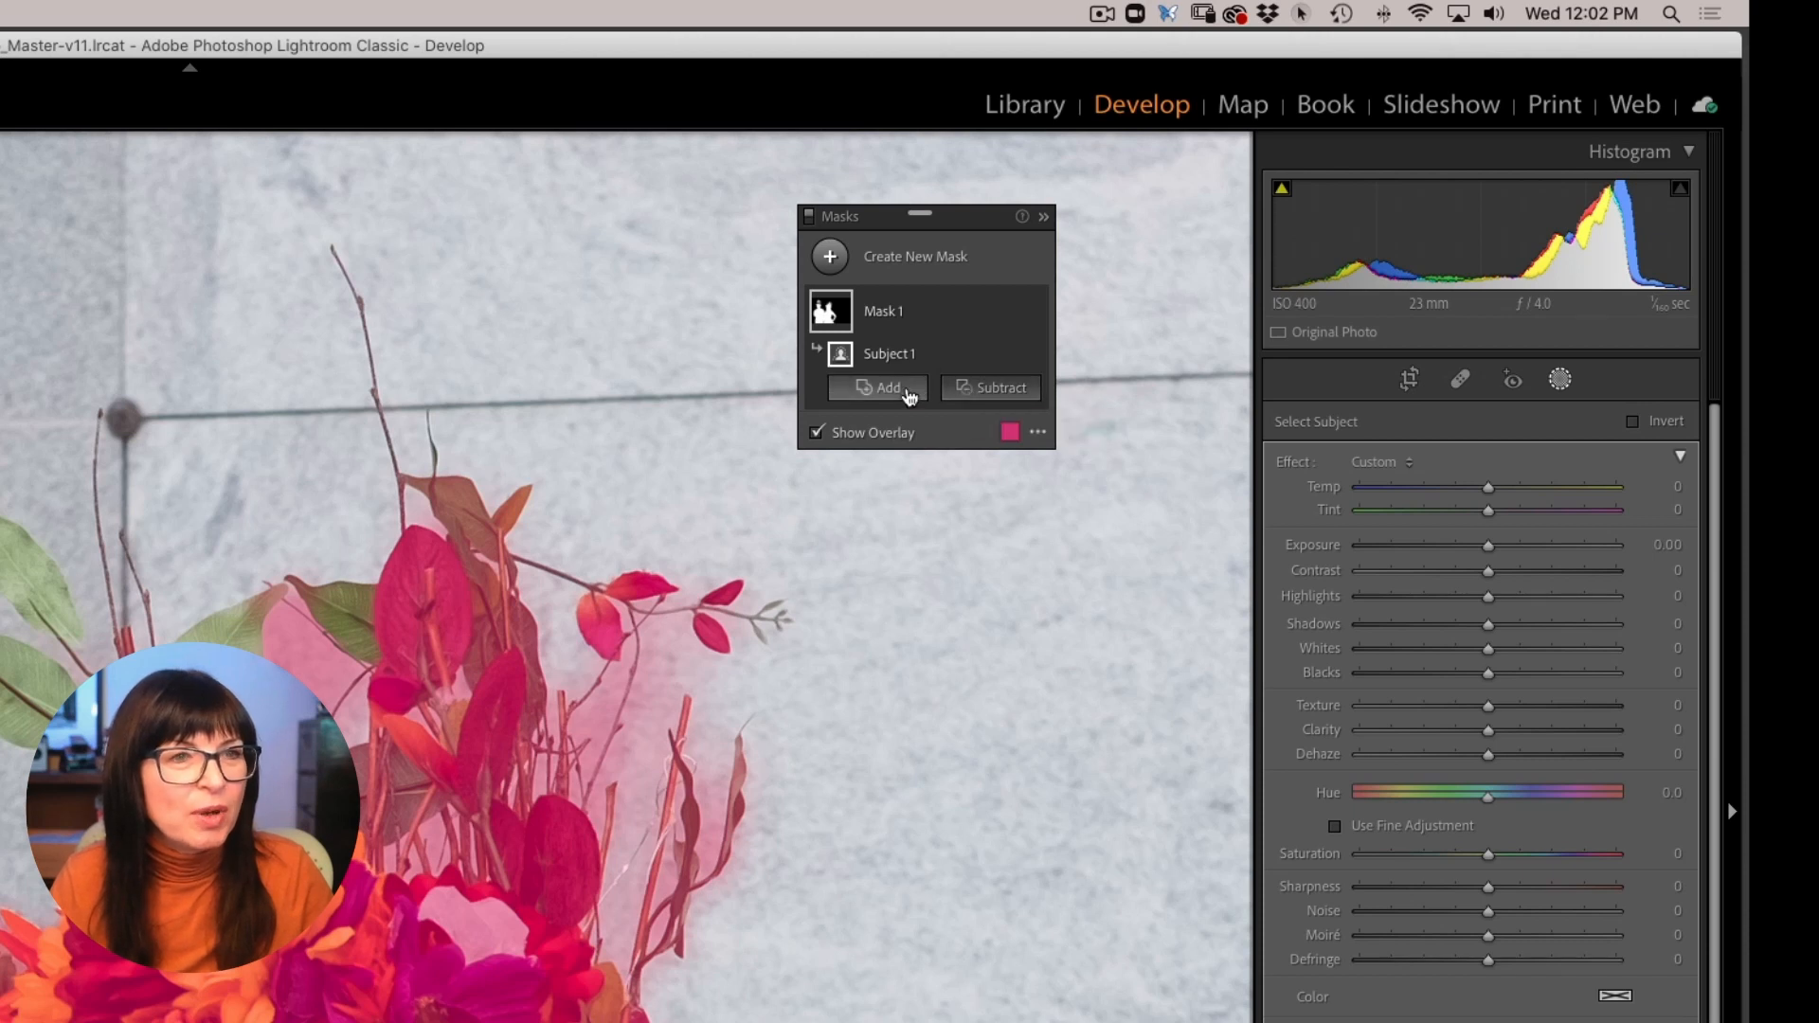
click(883, 390)
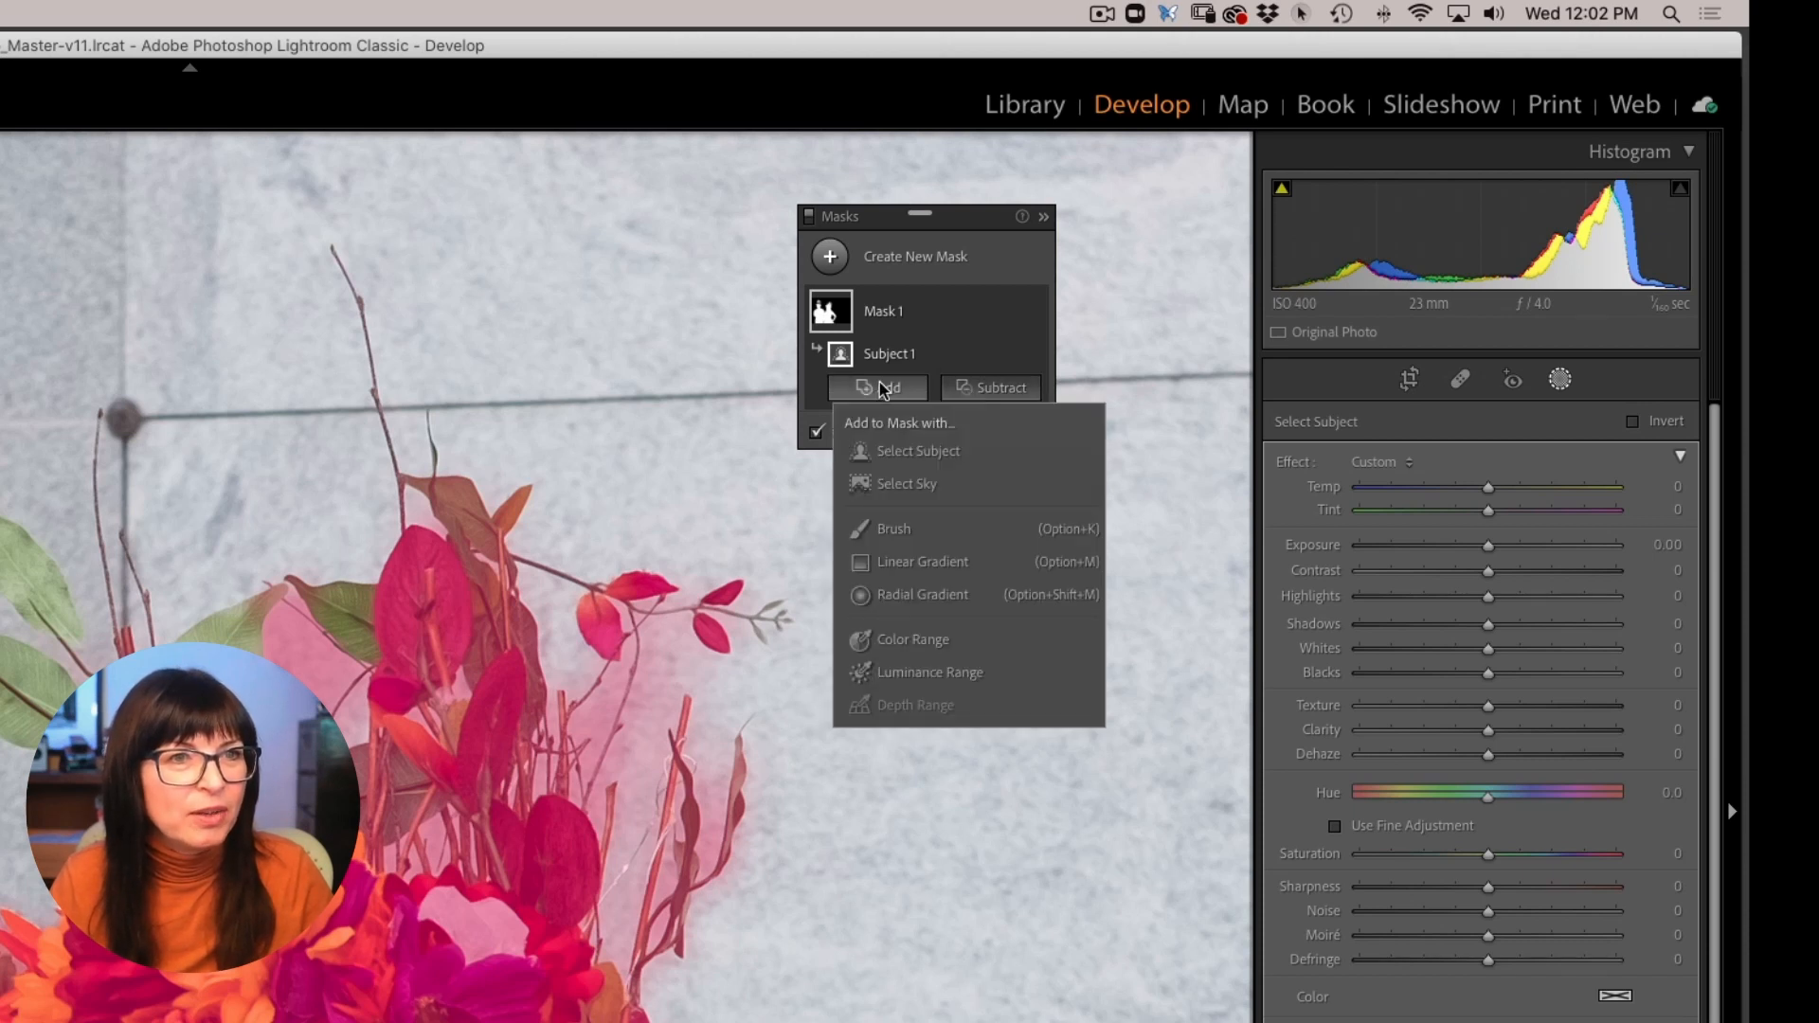
click(886, 530)
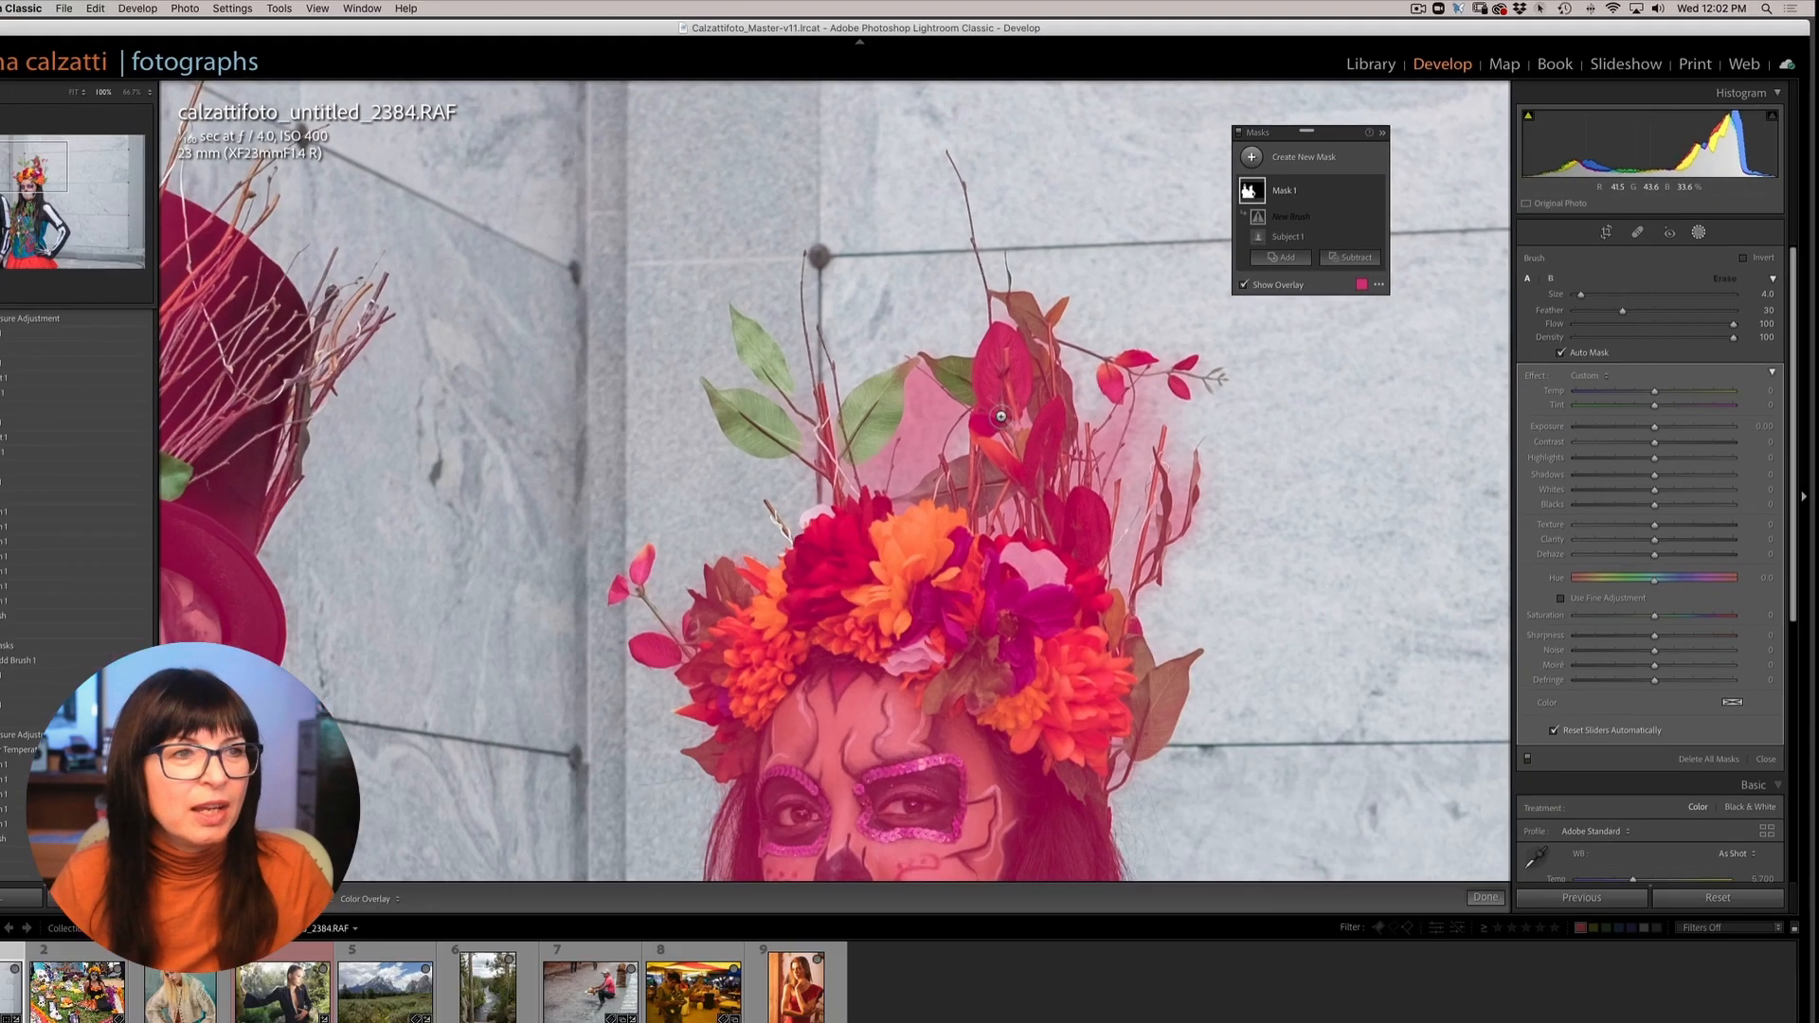
mouse_move(852, 439)
mouse_down()
mouse_move(856, 407)
mouse_move(928, 378)
mouse_move(918, 427)
mouse_move(934, 368)
mouse_up()
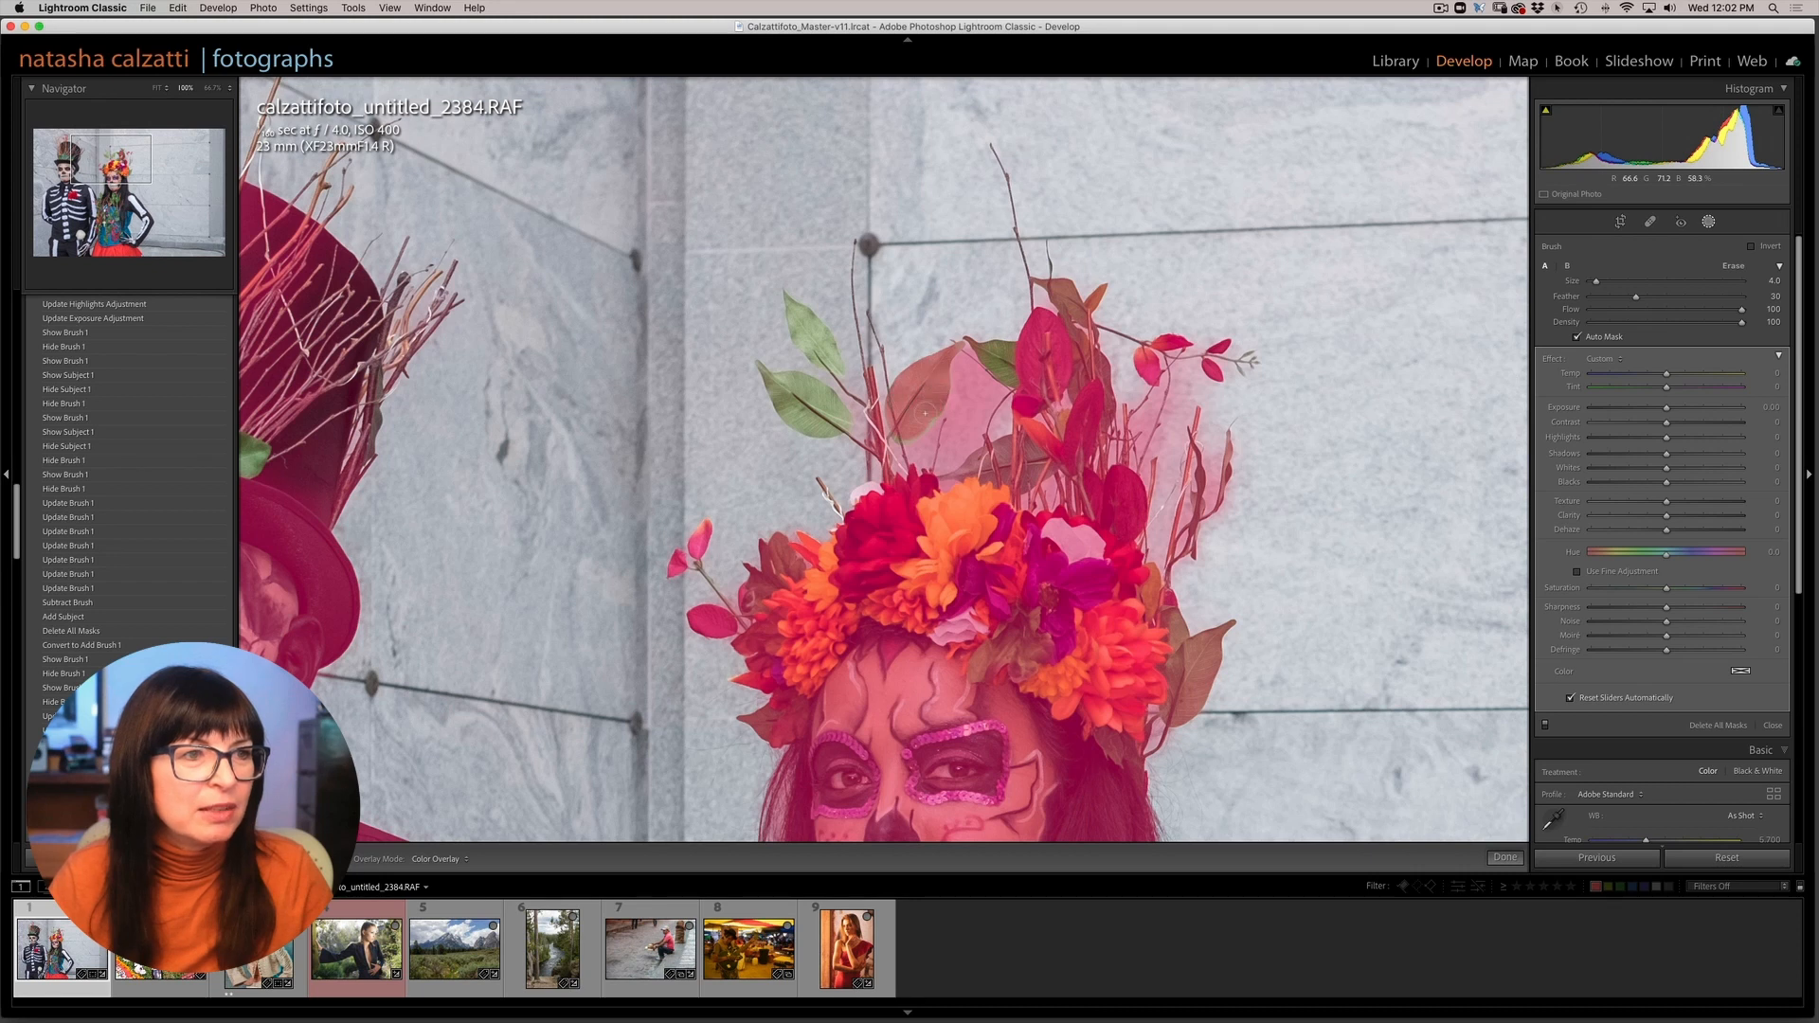
drag(904, 433, 906, 431)
mouse_move(788, 309)
mouse_down()
mouse_move(822, 354)
mouse_move(789, 304)
mouse_move(785, 378)
mouse_move(769, 377)
mouse_move(786, 412)
mouse_move(819, 426)
mouse_move(785, 373)
mouse_move(830, 406)
mouse_move(830, 428)
mouse_up()
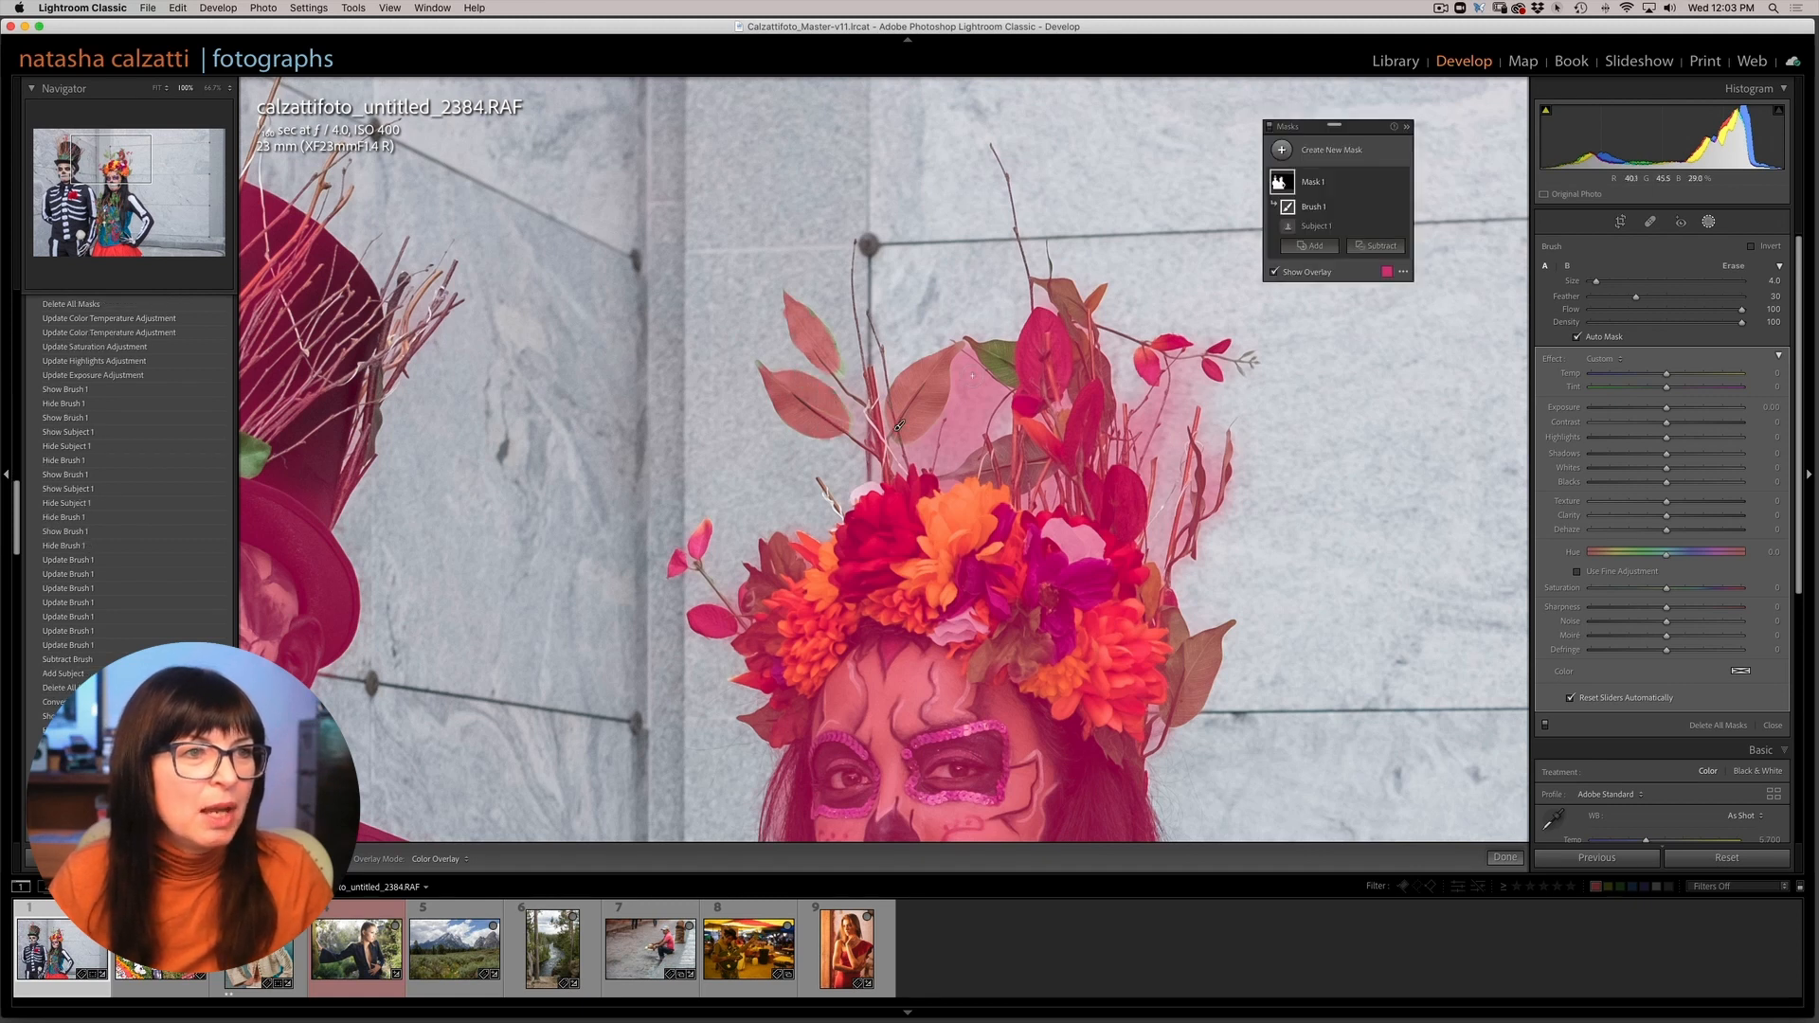
mouse_move(1007, 367)
mouse_down()
mouse_move(1015, 384)
mouse_move(988, 353)
mouse_up()
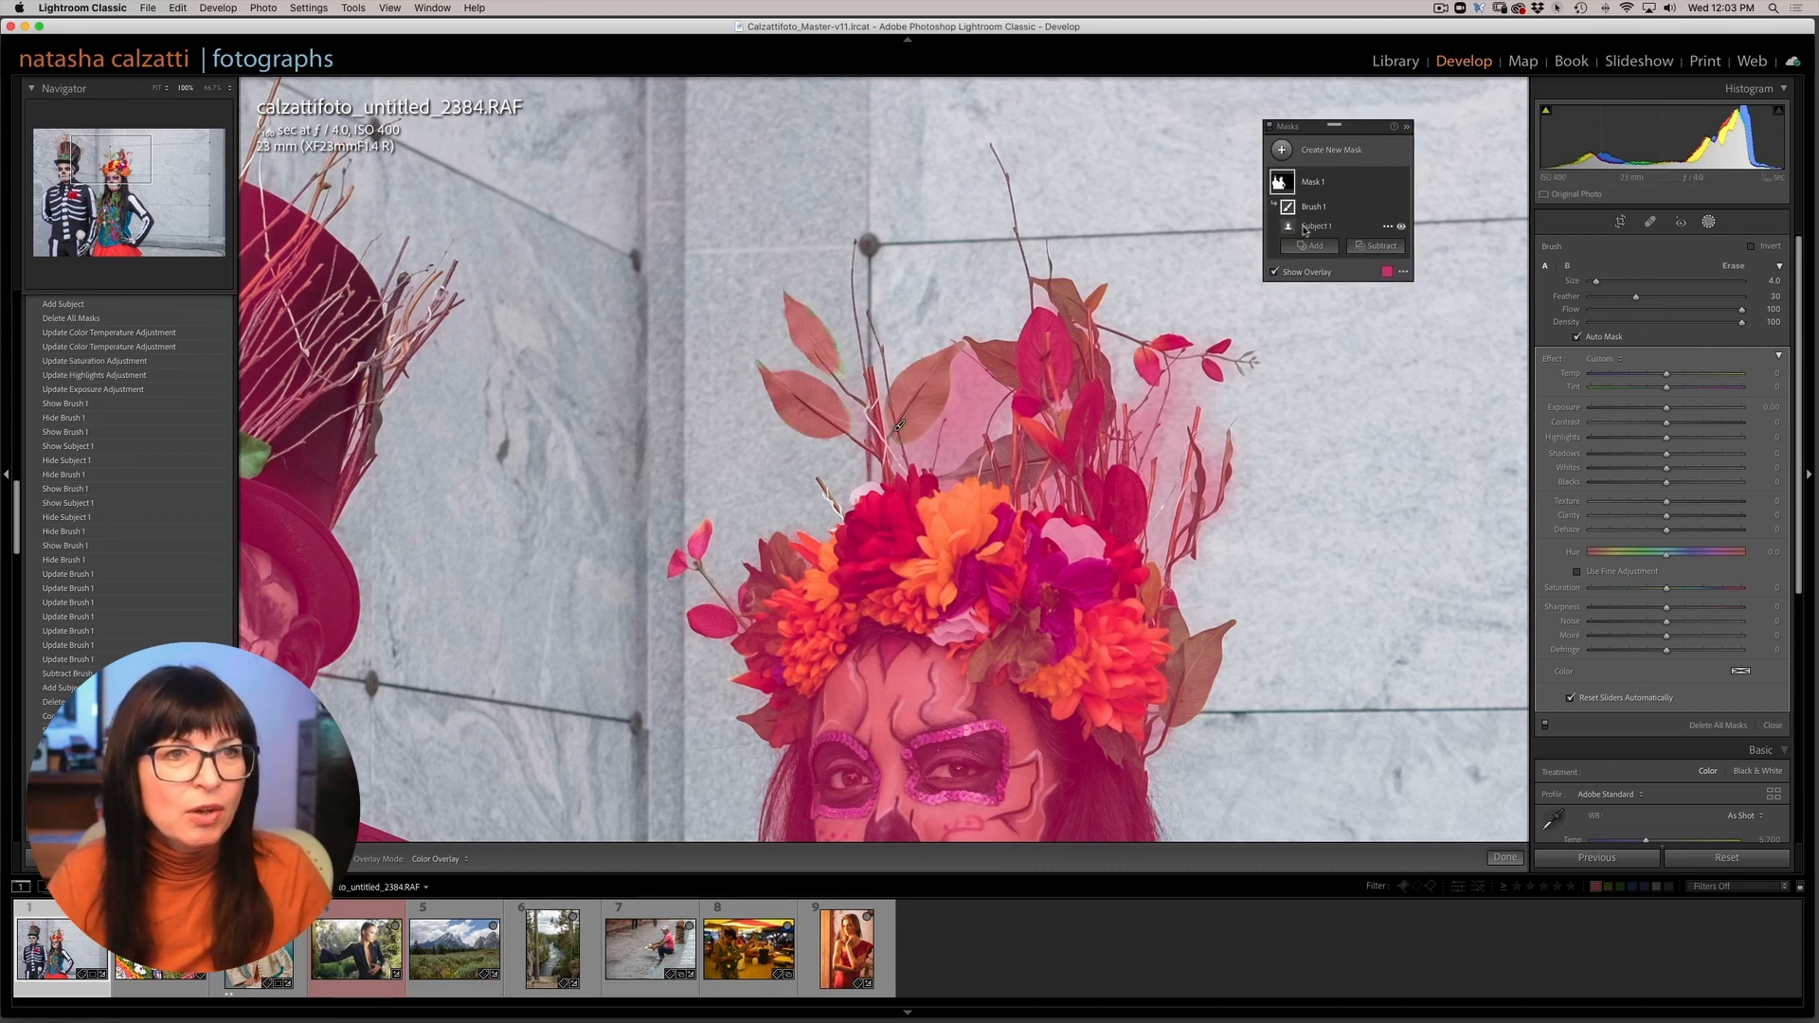
Step: Subtract the wall areas between the headdress leaves and around its twigs from the mask with a brush
click(1372, 247)
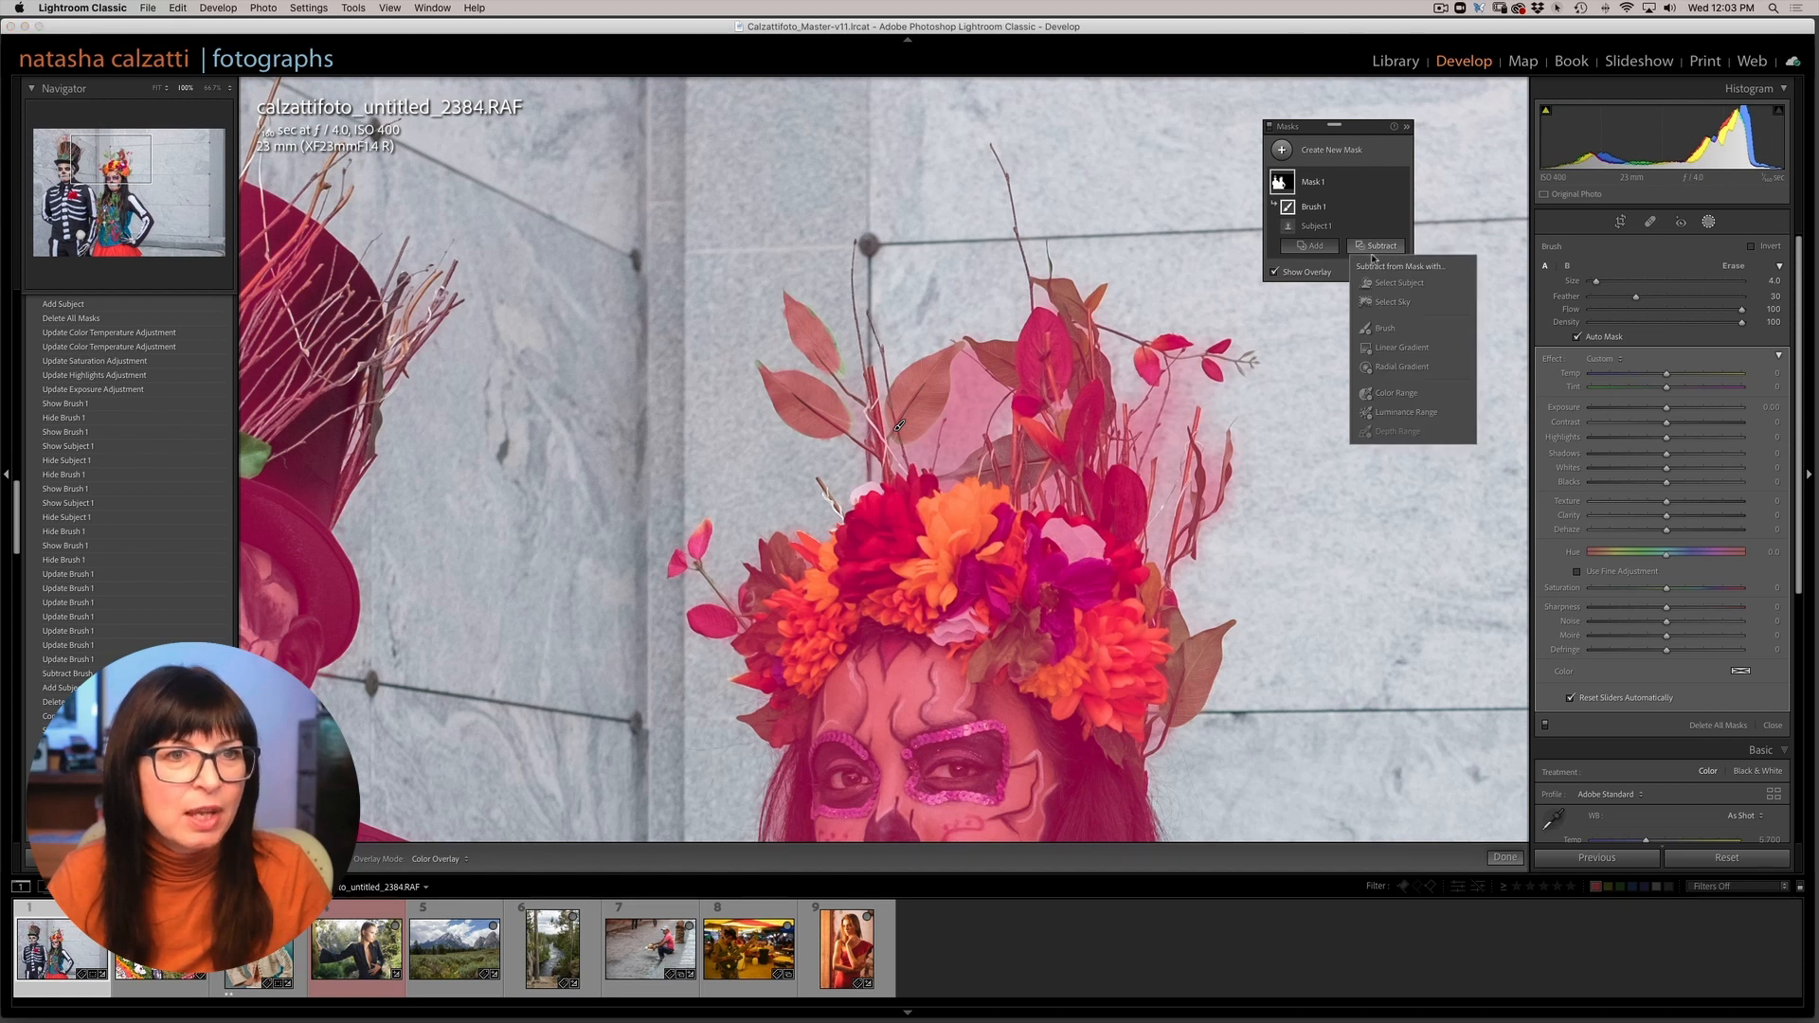
click(1381, 328)
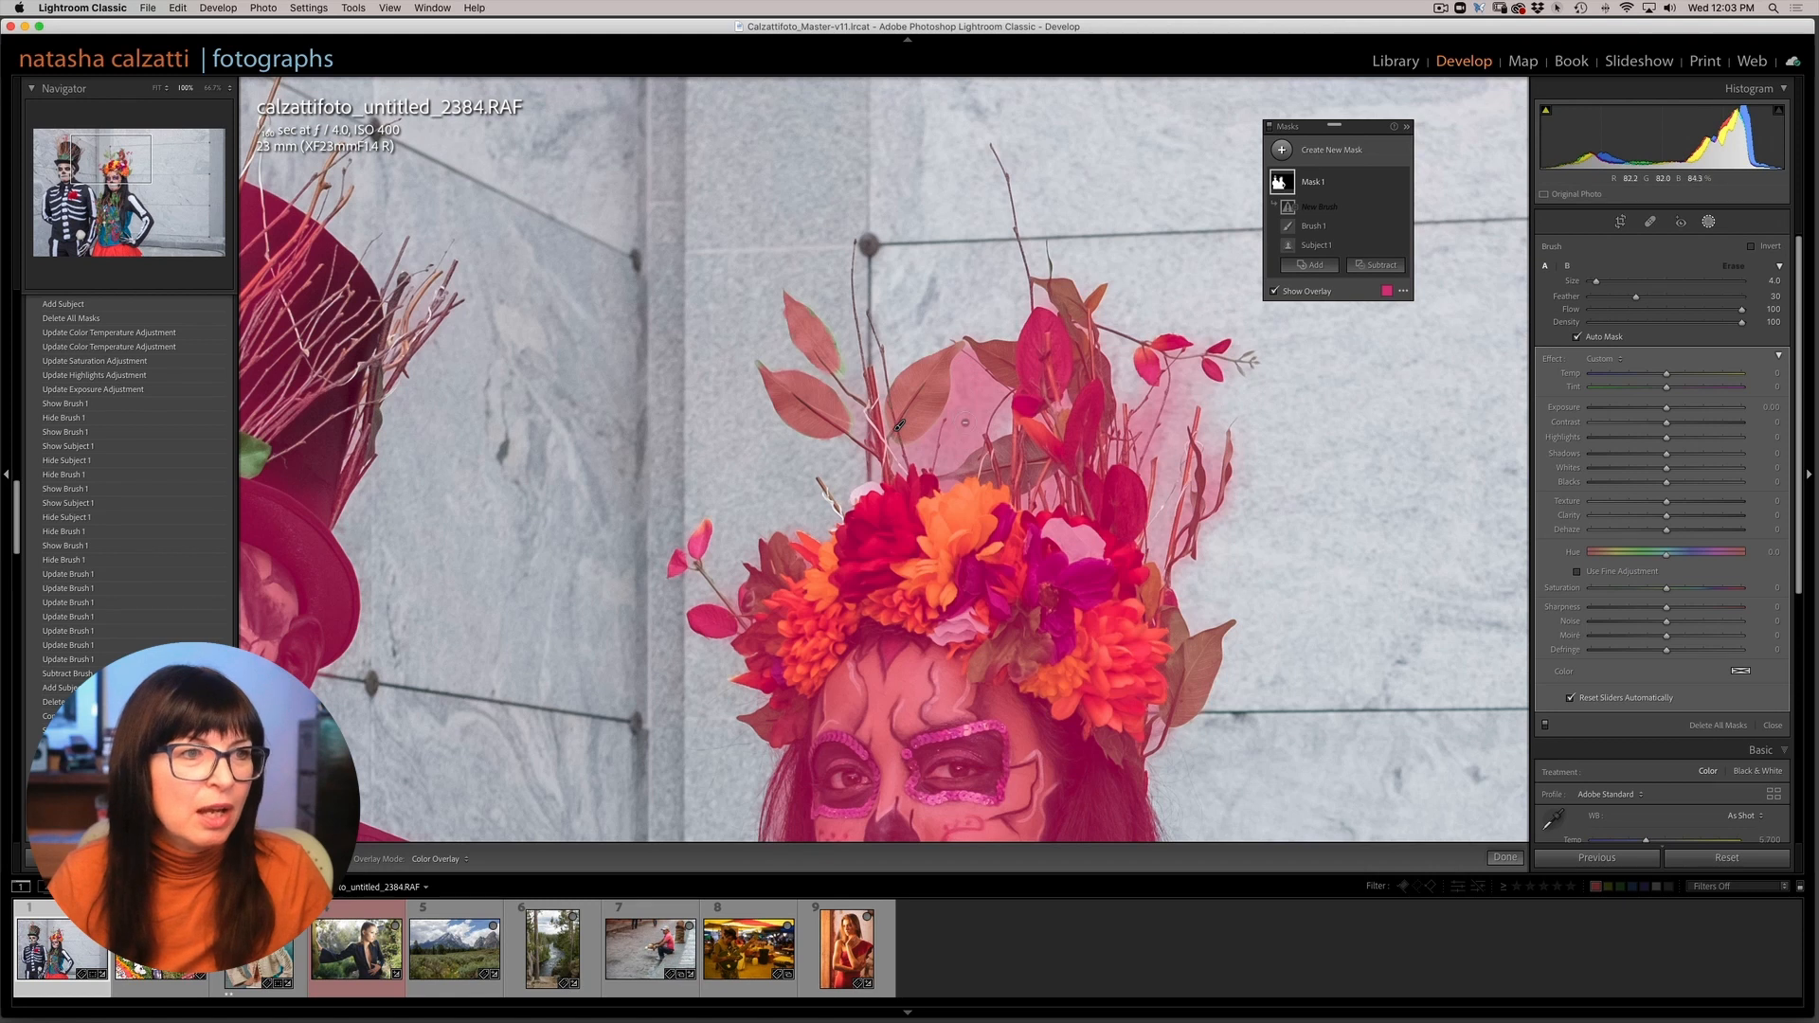
mouse_move(959, 431)
mouse_down()
mouse_move(961, 360)
mouse_move(990, 396)
mouse_move(981, 428)
mouse_move(939, 462)
mouse_move(951, 412)
mouse_move(914, 453)
mouse_move(930, 462)
mouse_move(1013, 401)
mouse_up()
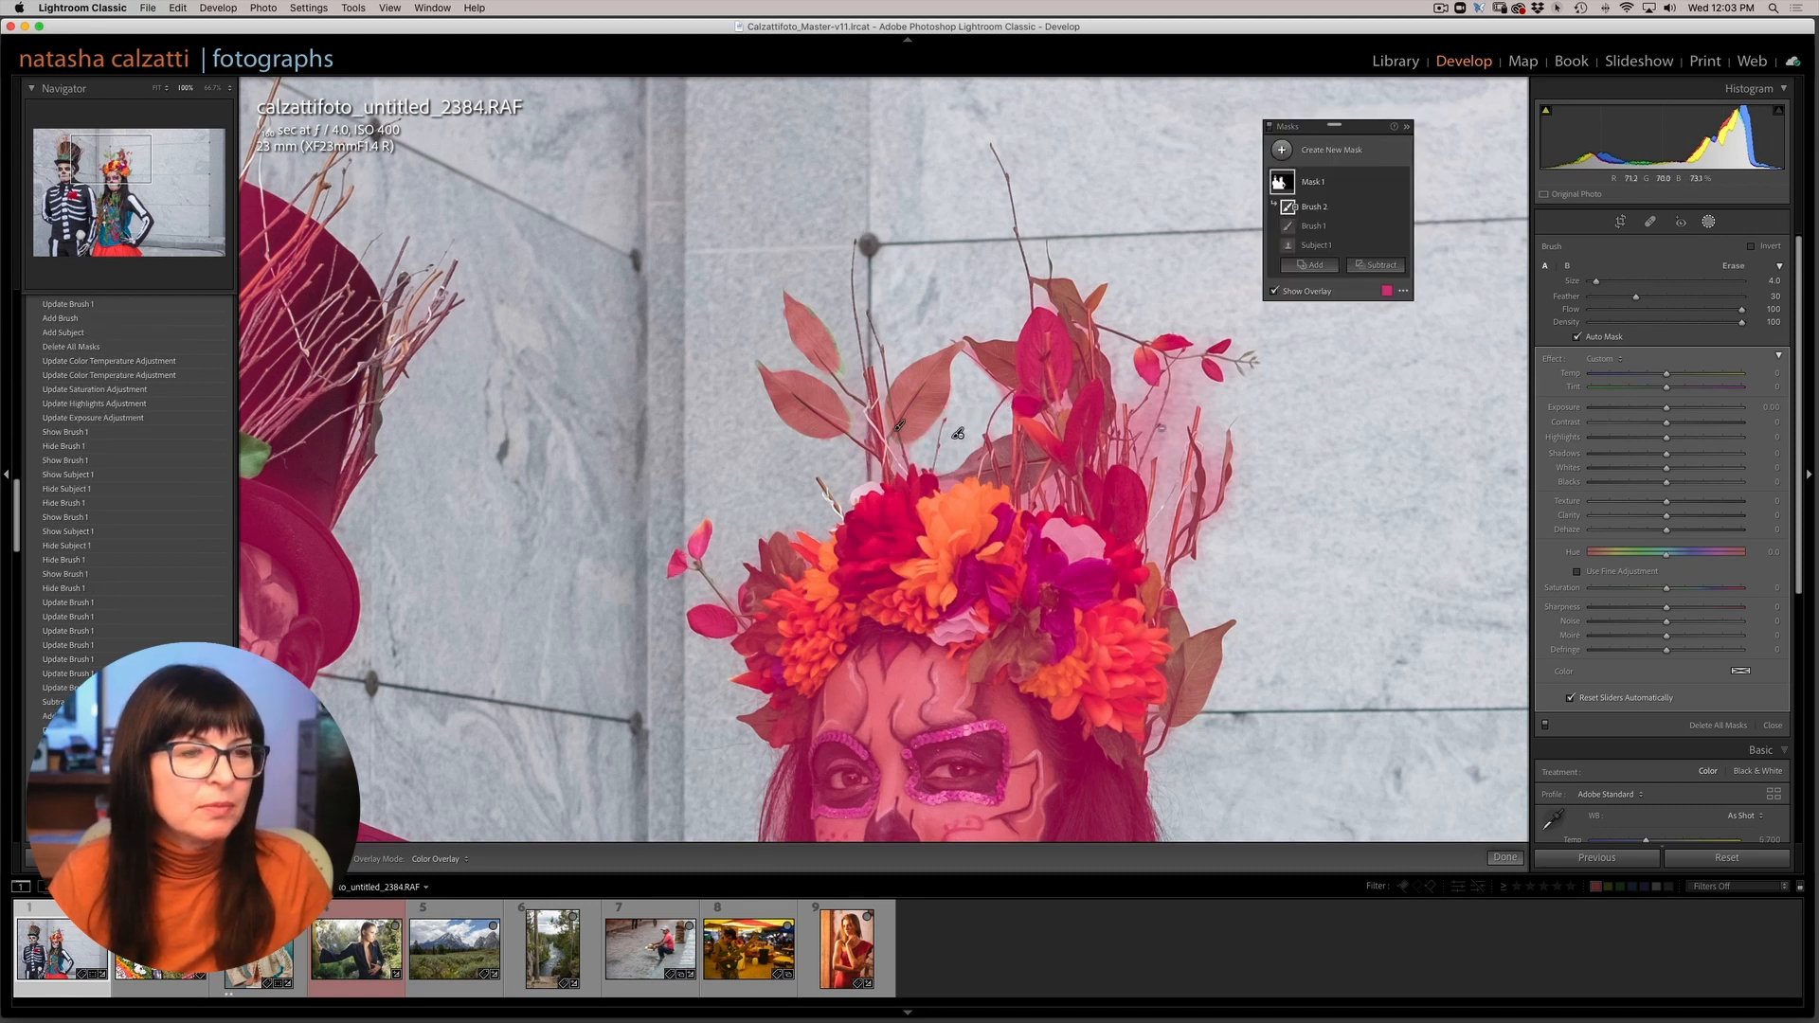
mouse_move(1142, 419)
mouse_down()
mouse_move(1157, 389)
mouse_move(1165, 446)
mouse_move(1188, 379)
mouse_move(1213, 490)
mouse_up()
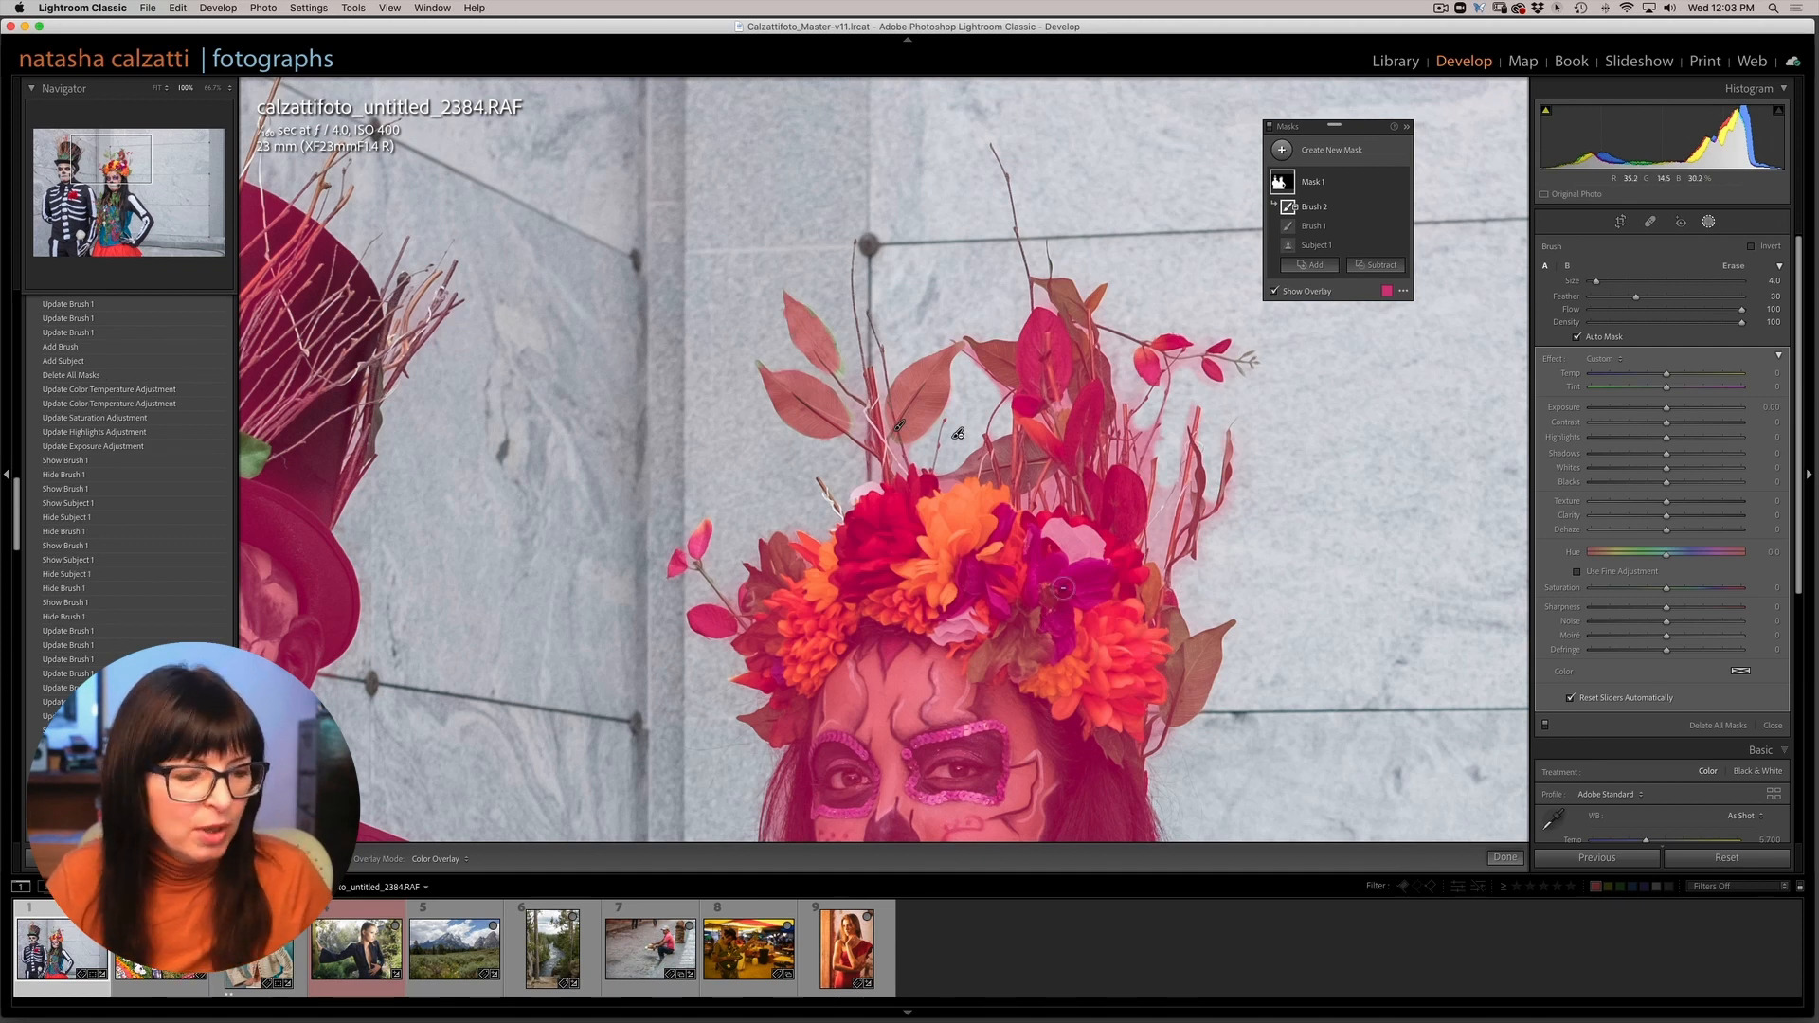
Step: Hide the mask overlay and set the masked couple's Exposure to 0.24, Temp to 26, Shadows to -25 and Saturation to 16
key(super+minus)
key(super+minus)
key(super+minus)
key(super+minus)
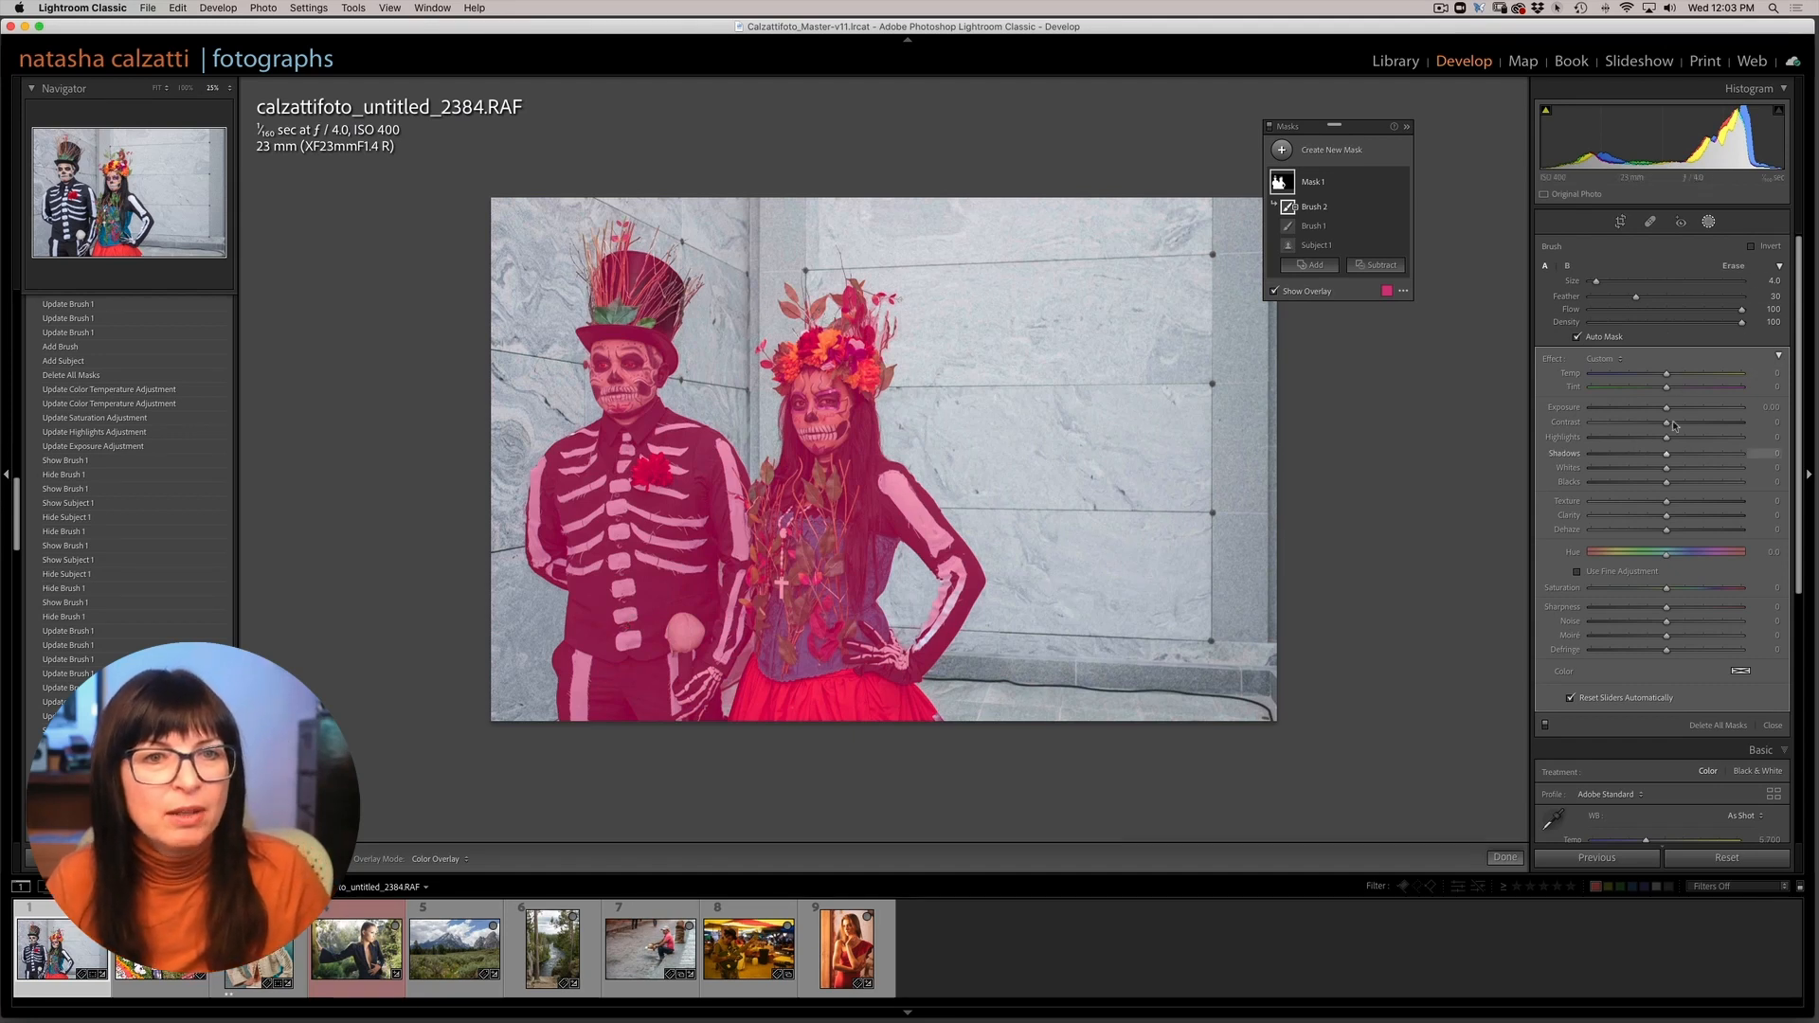
key(o)
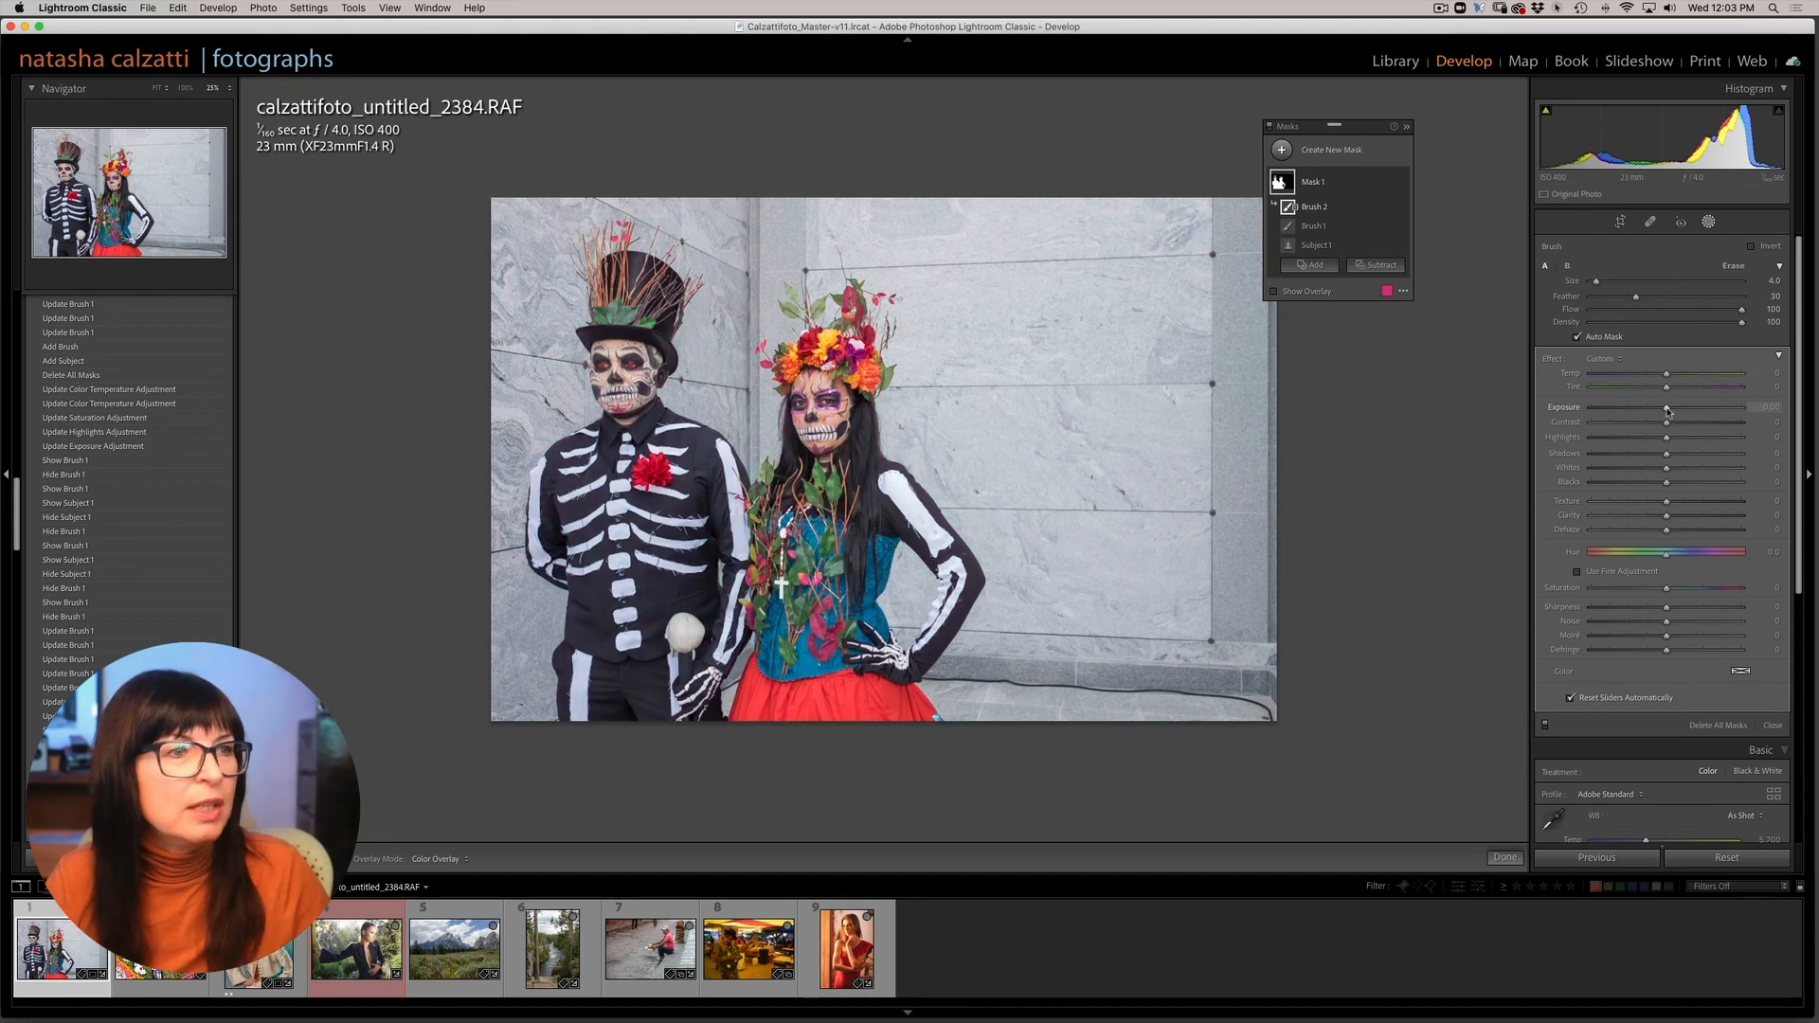
drag(1672, 410, 1672, 411)
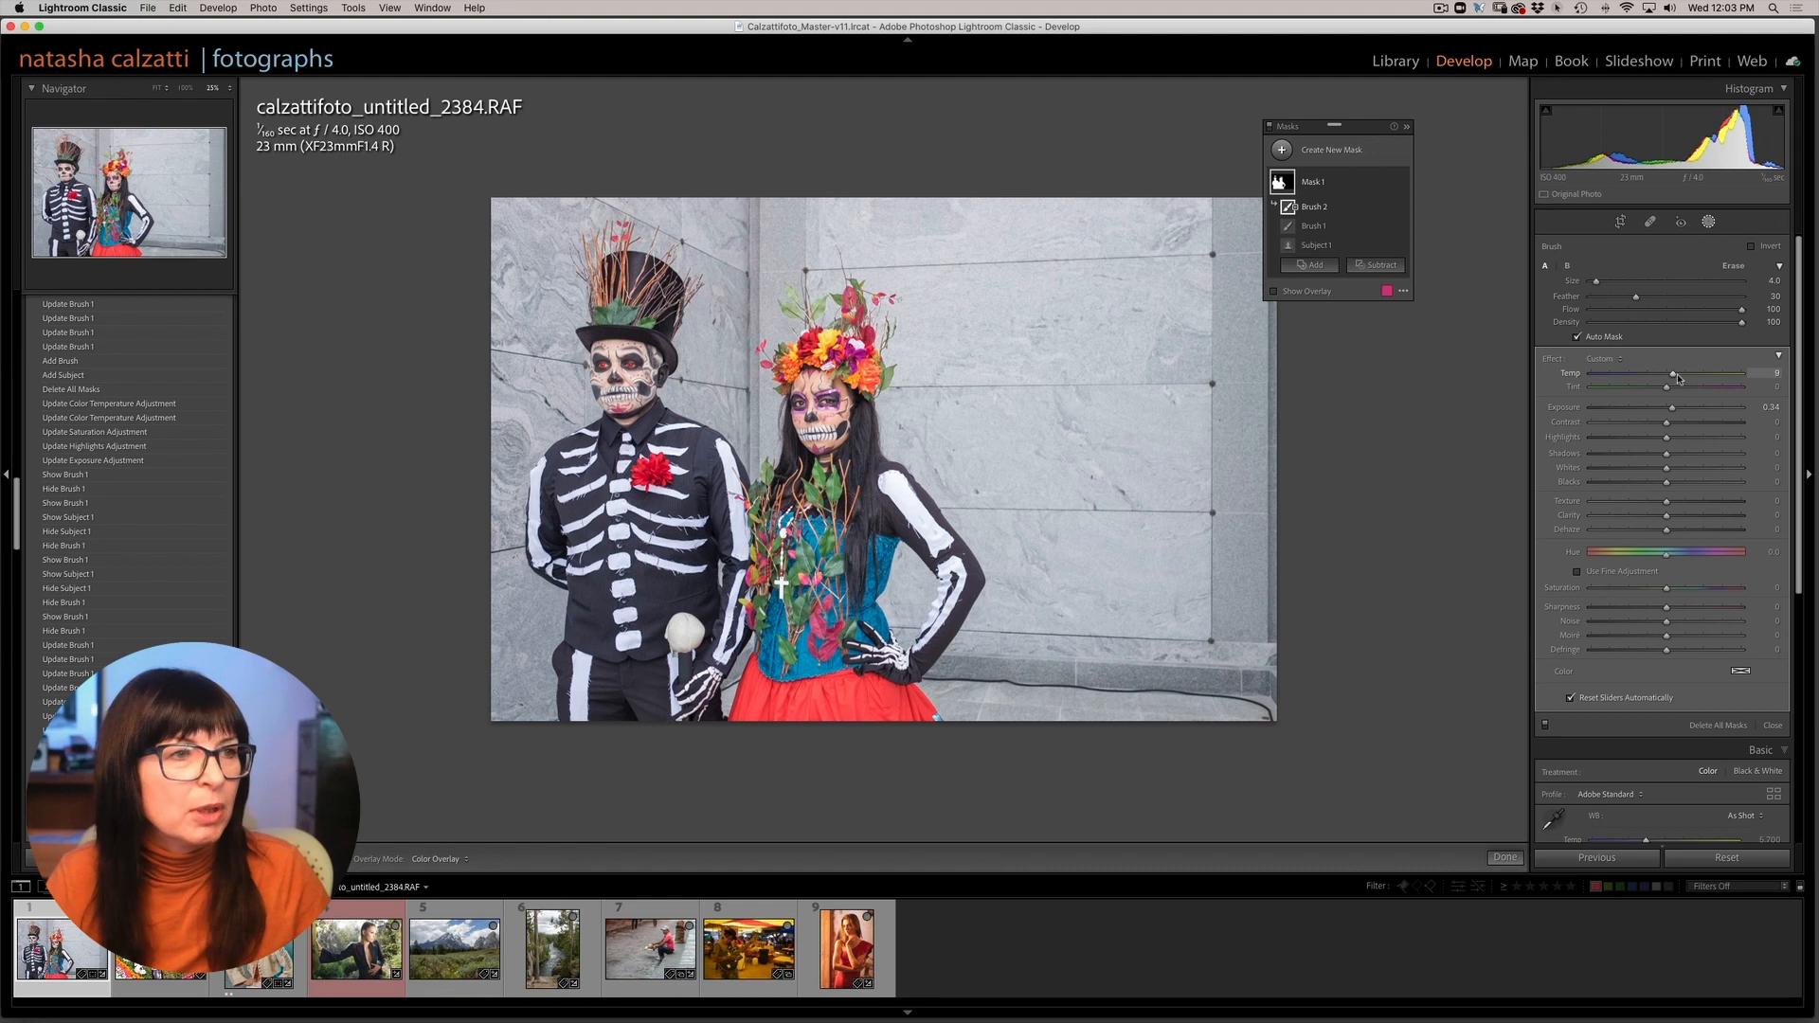
drag(1677, 378, 1685, 379)
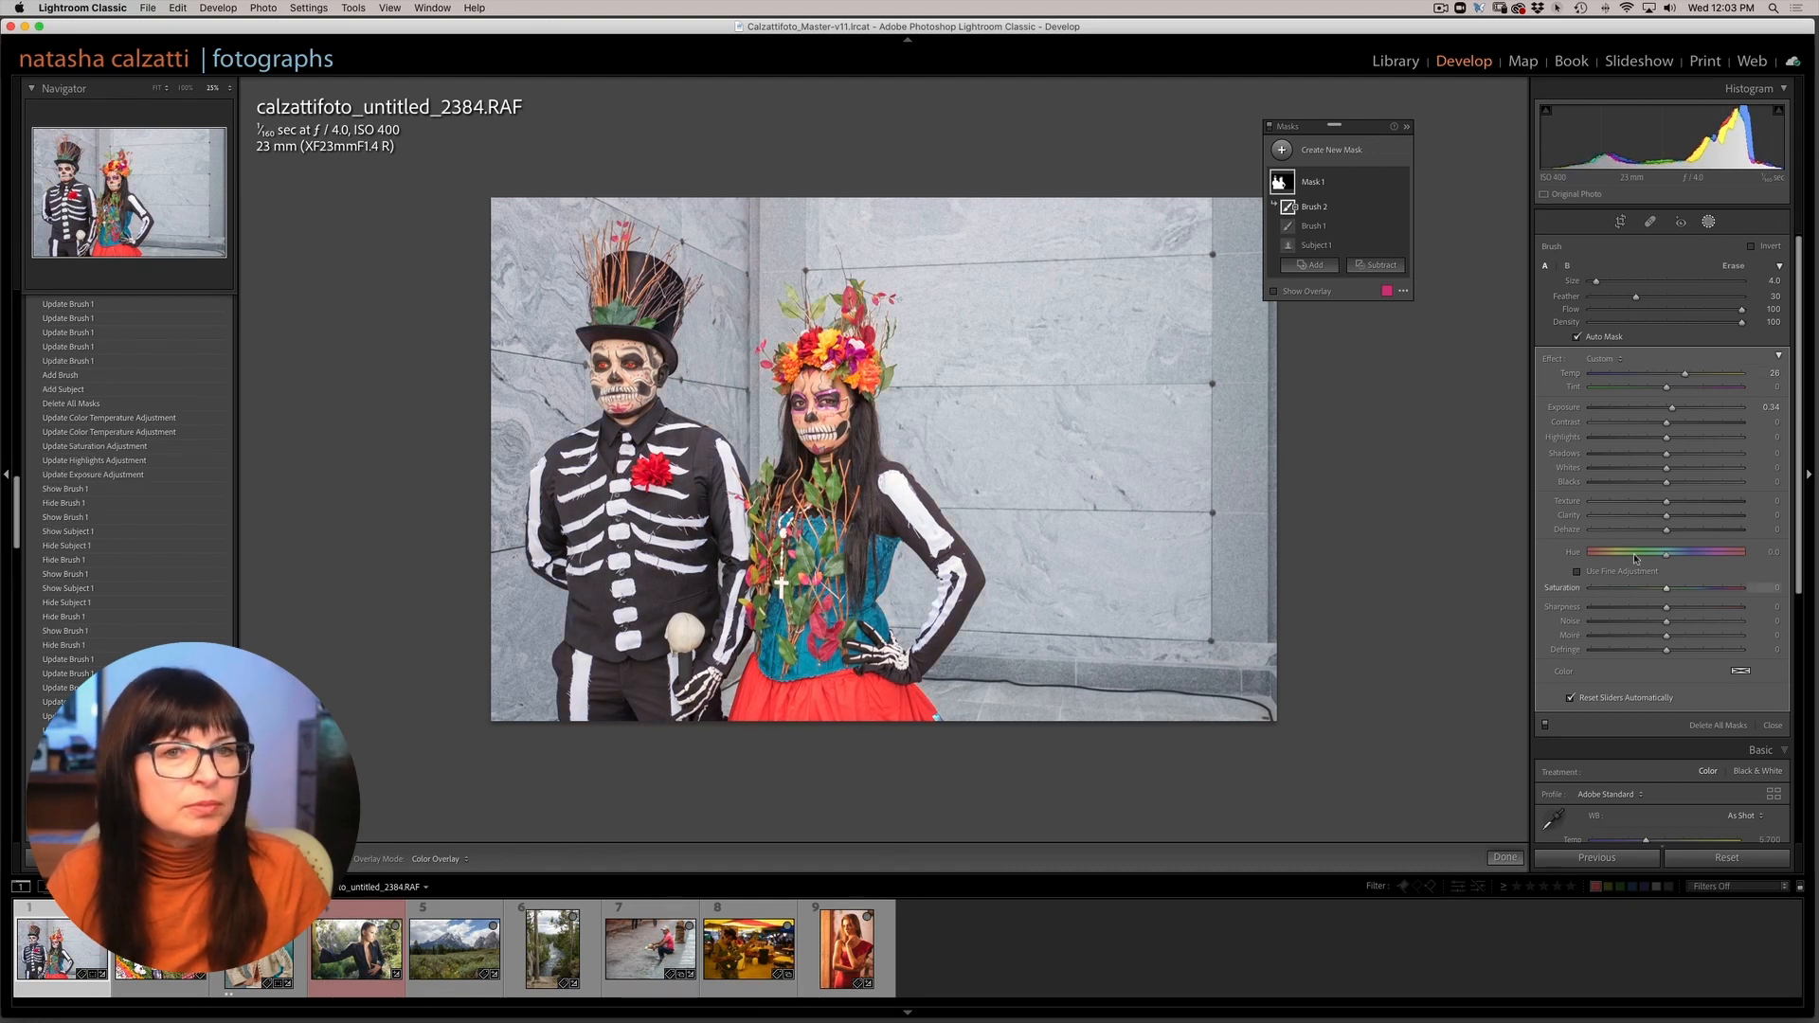
drag(1678, 461, 1648, 459)
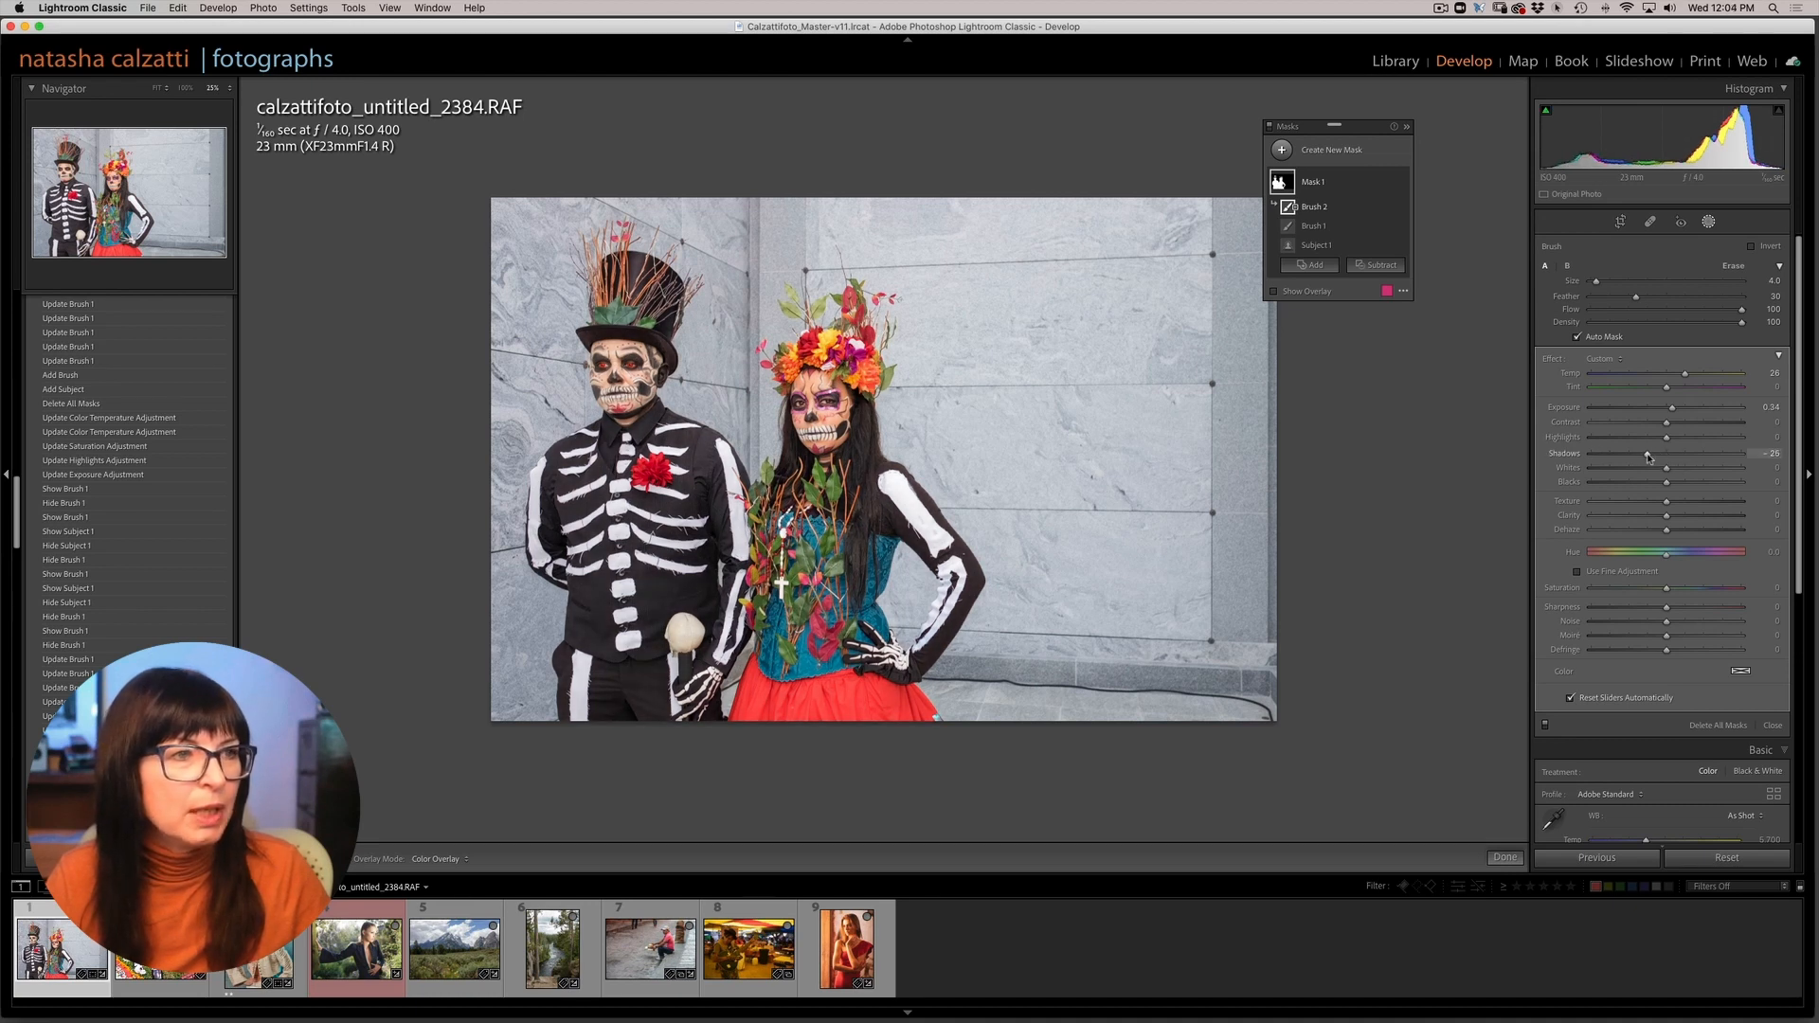
drag(1666, 588, 1679, 593)
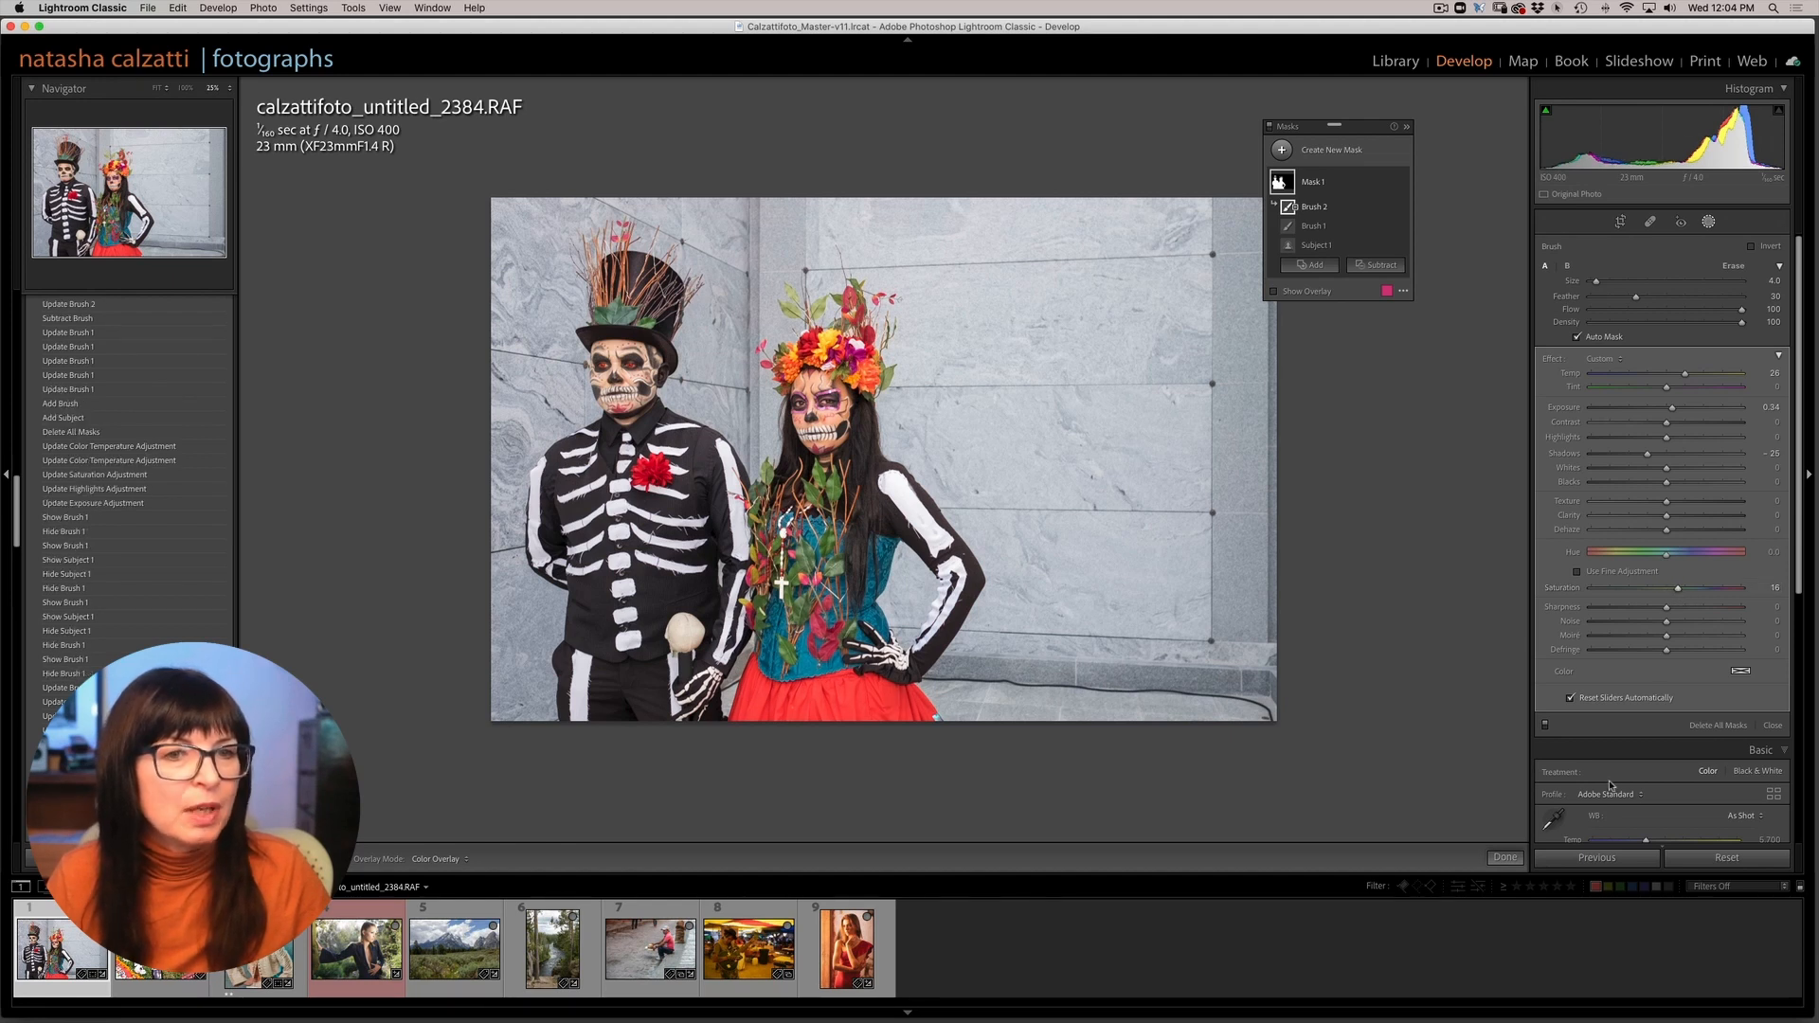
Step: Toggle the mask adjustments off and on to compare the couple before and after the edit
click(1545, 726)
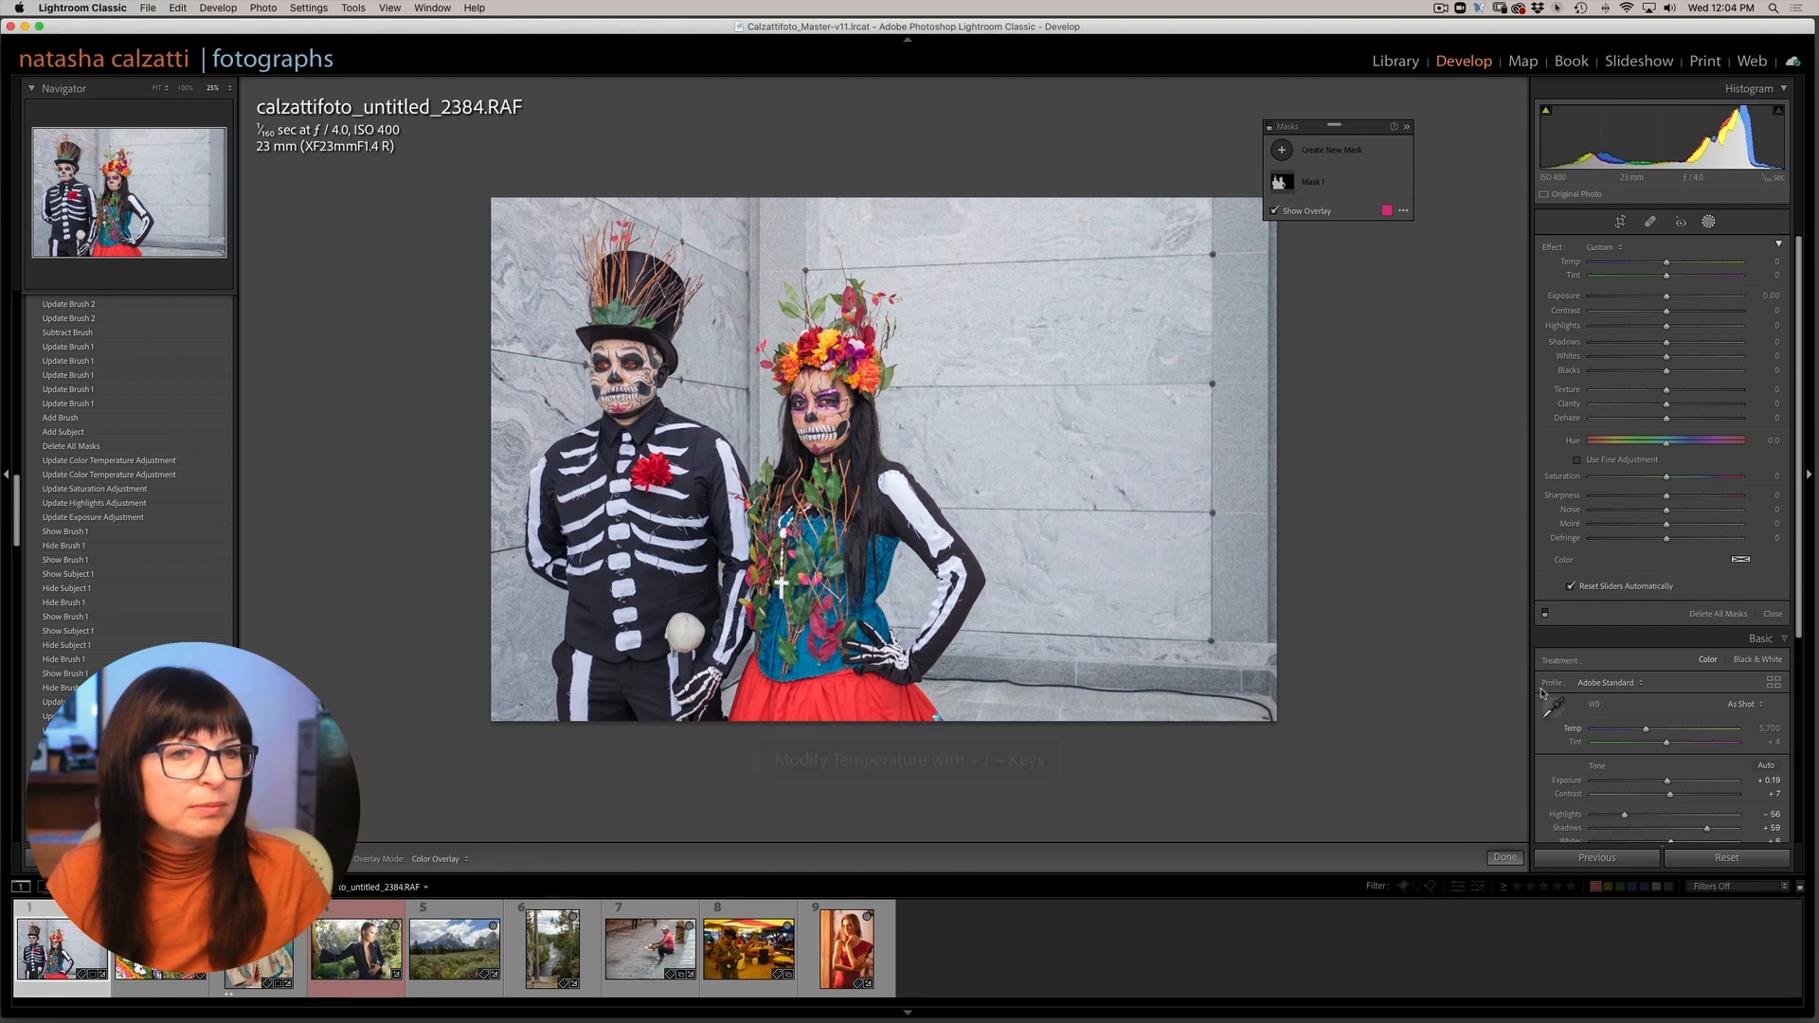
click(1545, 614)
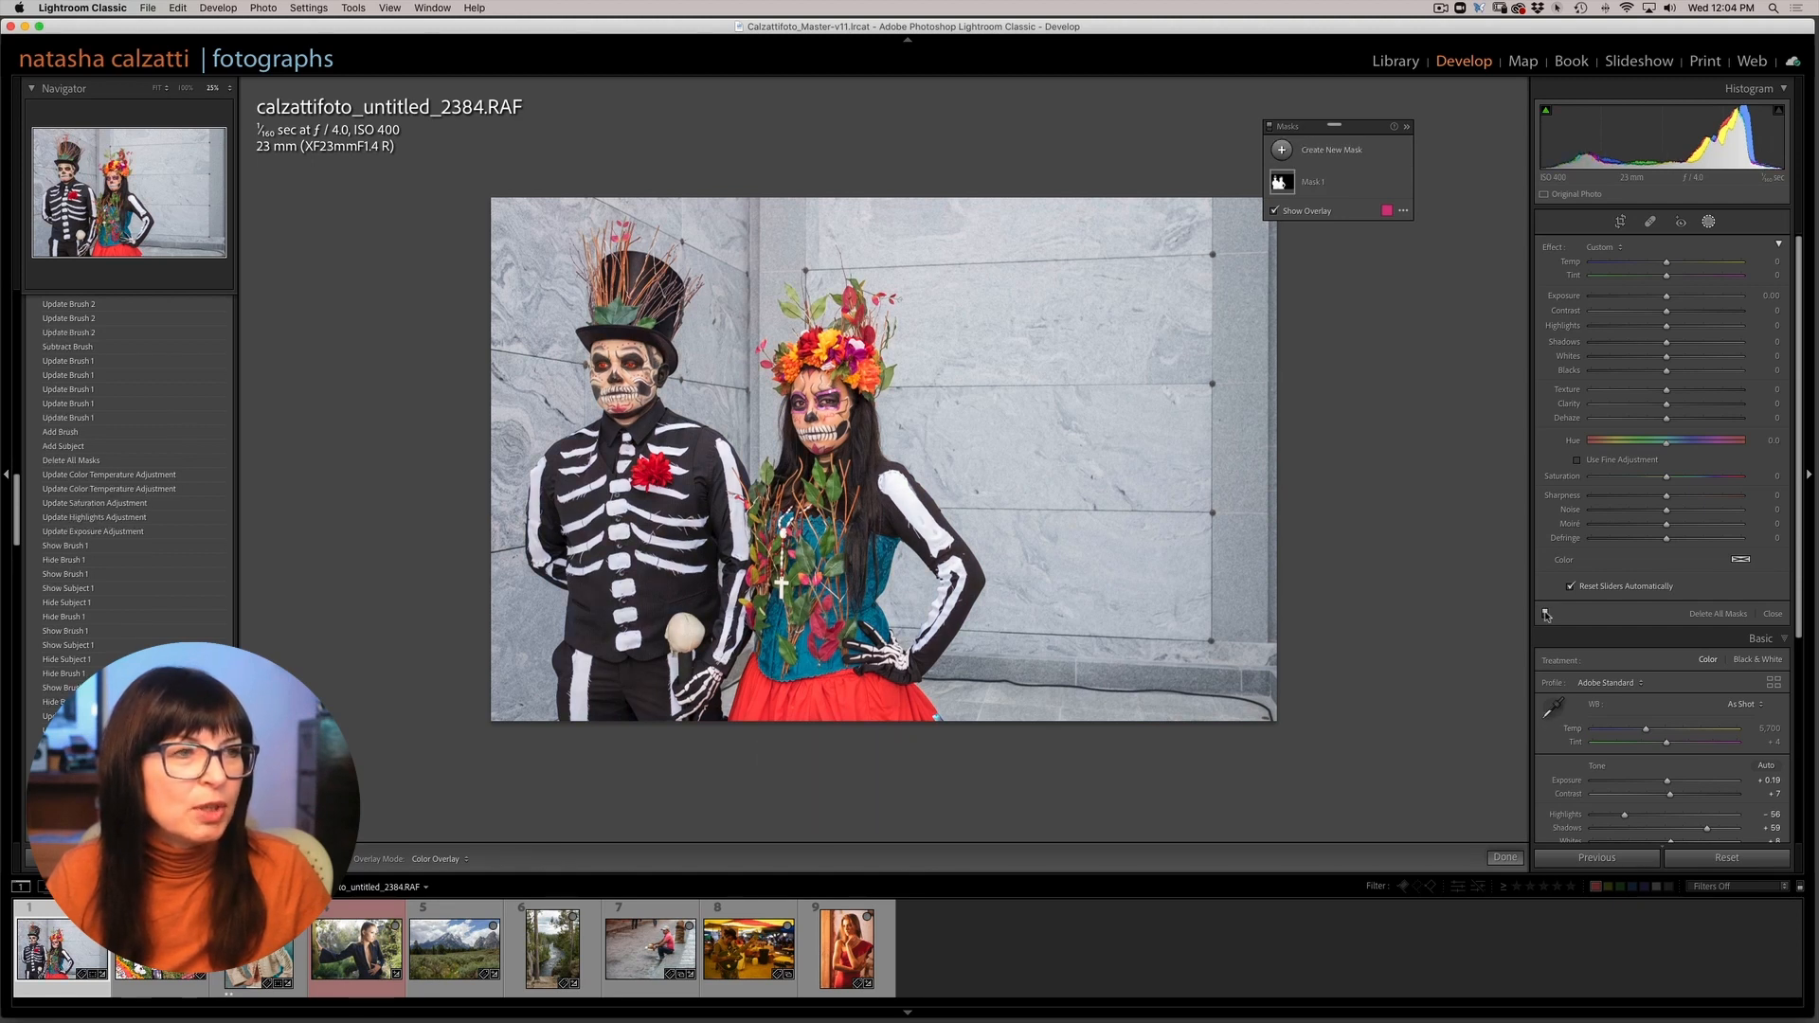
click(1544, 614)
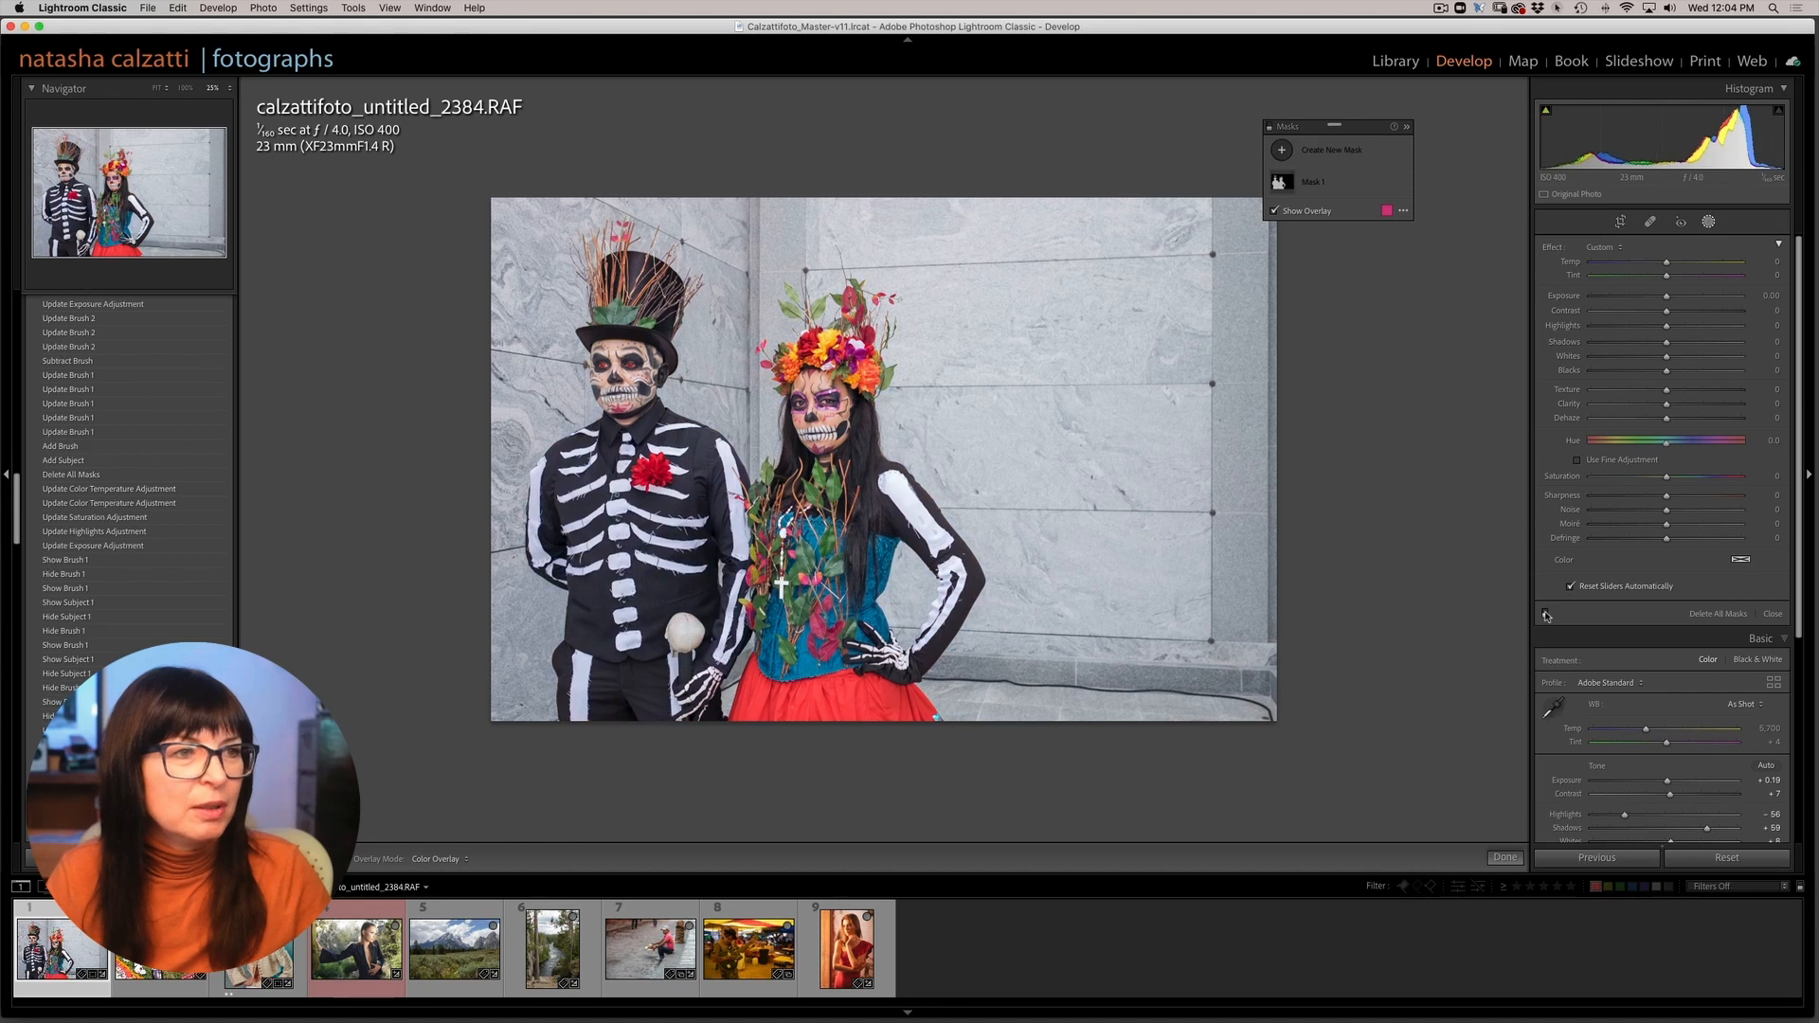
click(1545, 614)
click(1544, 613)
click(1545, 614)
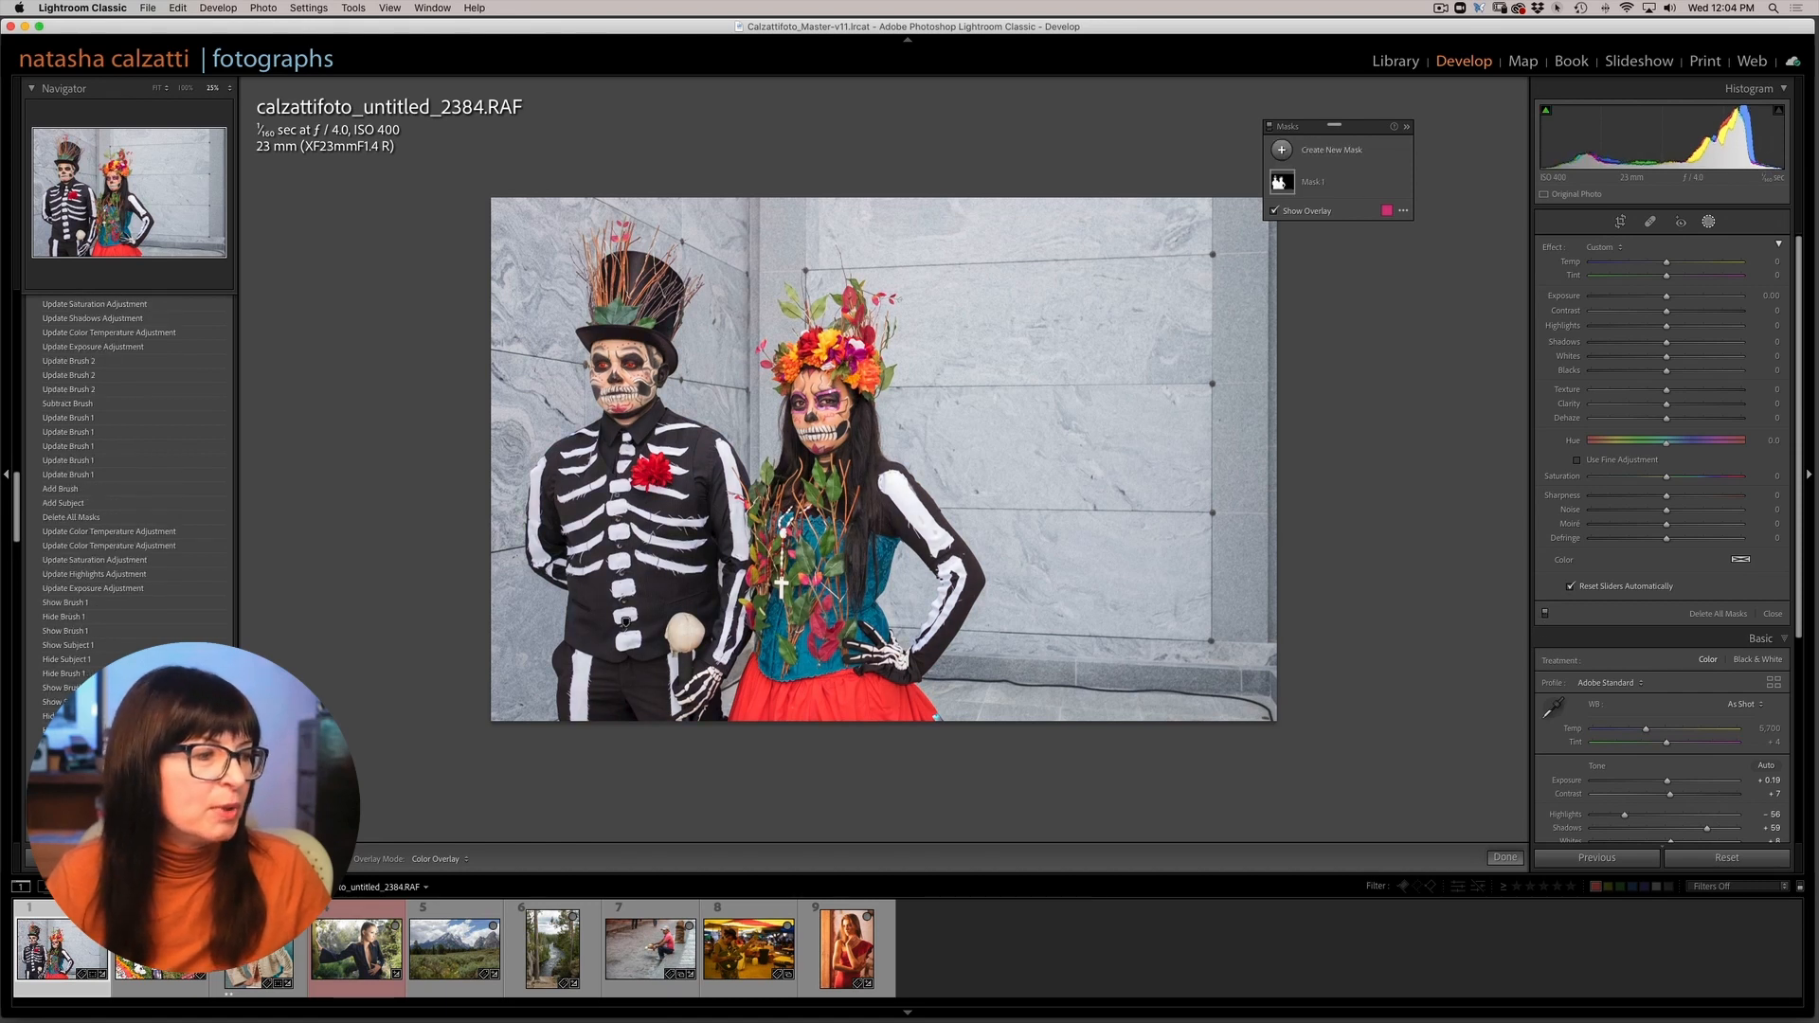
Step: Switch to calzattifoto_untitled_2371.RAF and create a Select Subject mask over the seated woman
click(184, 966)
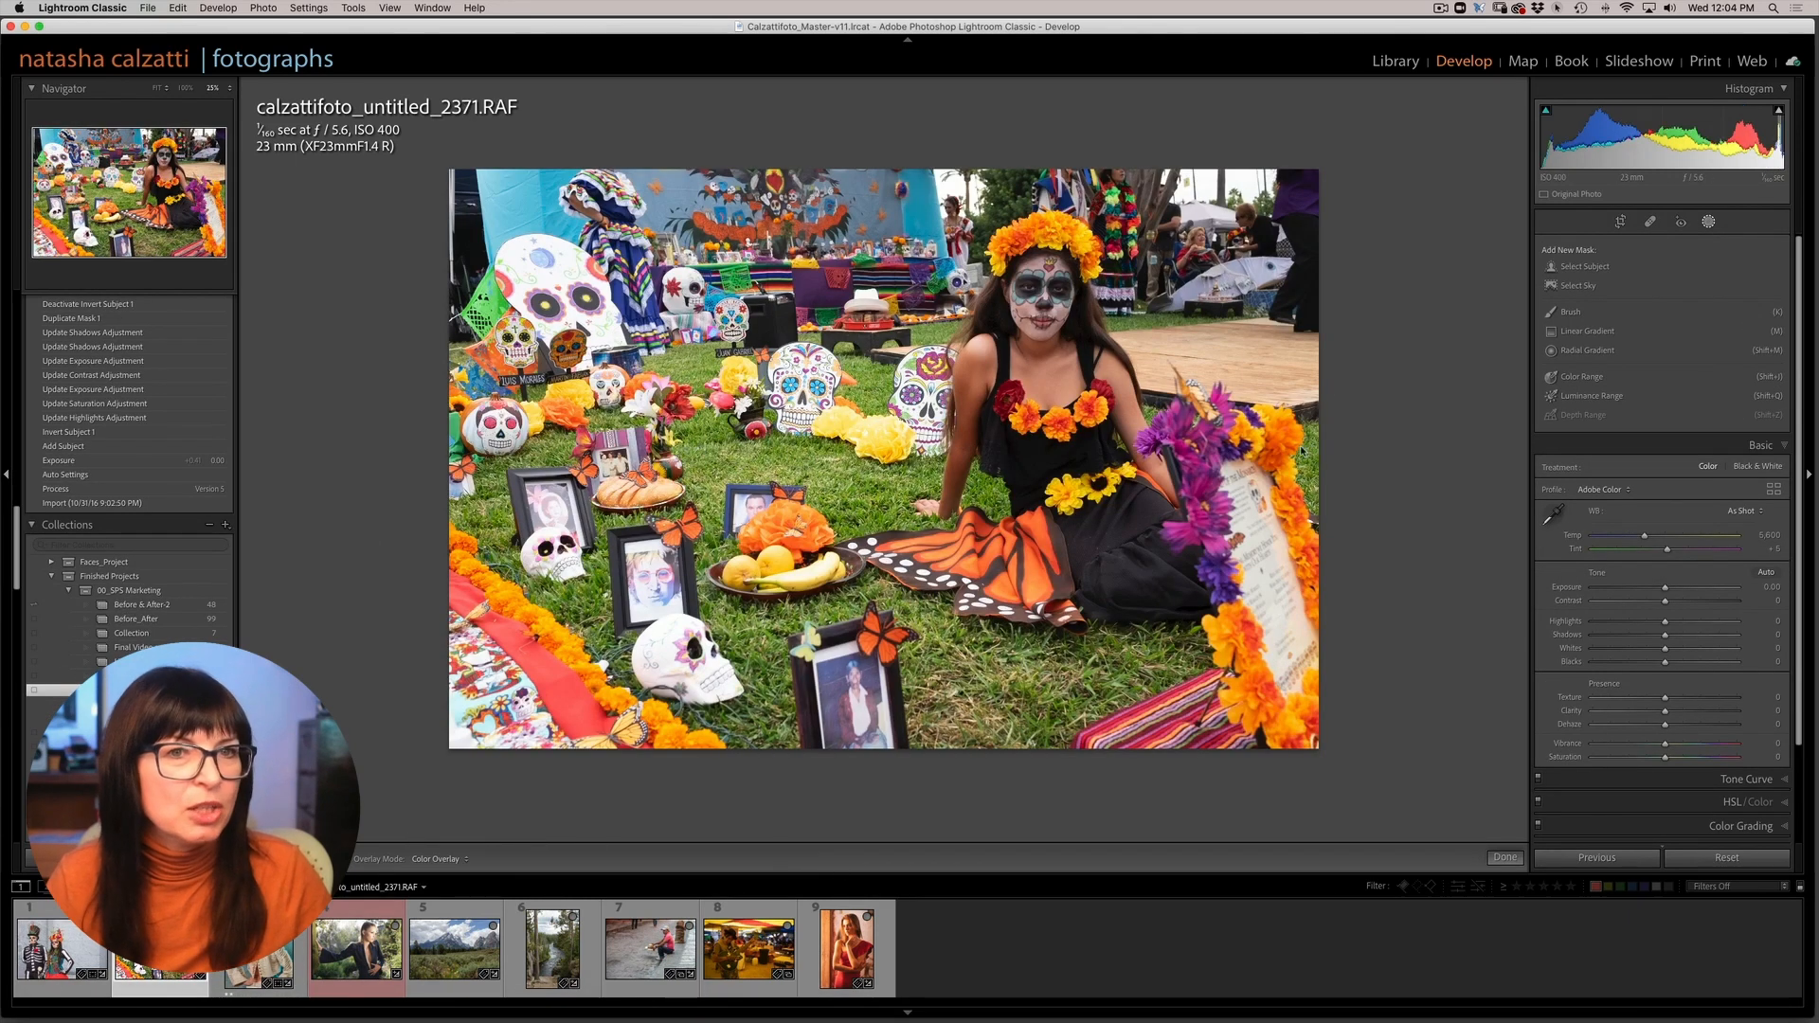
click(1582, 268)
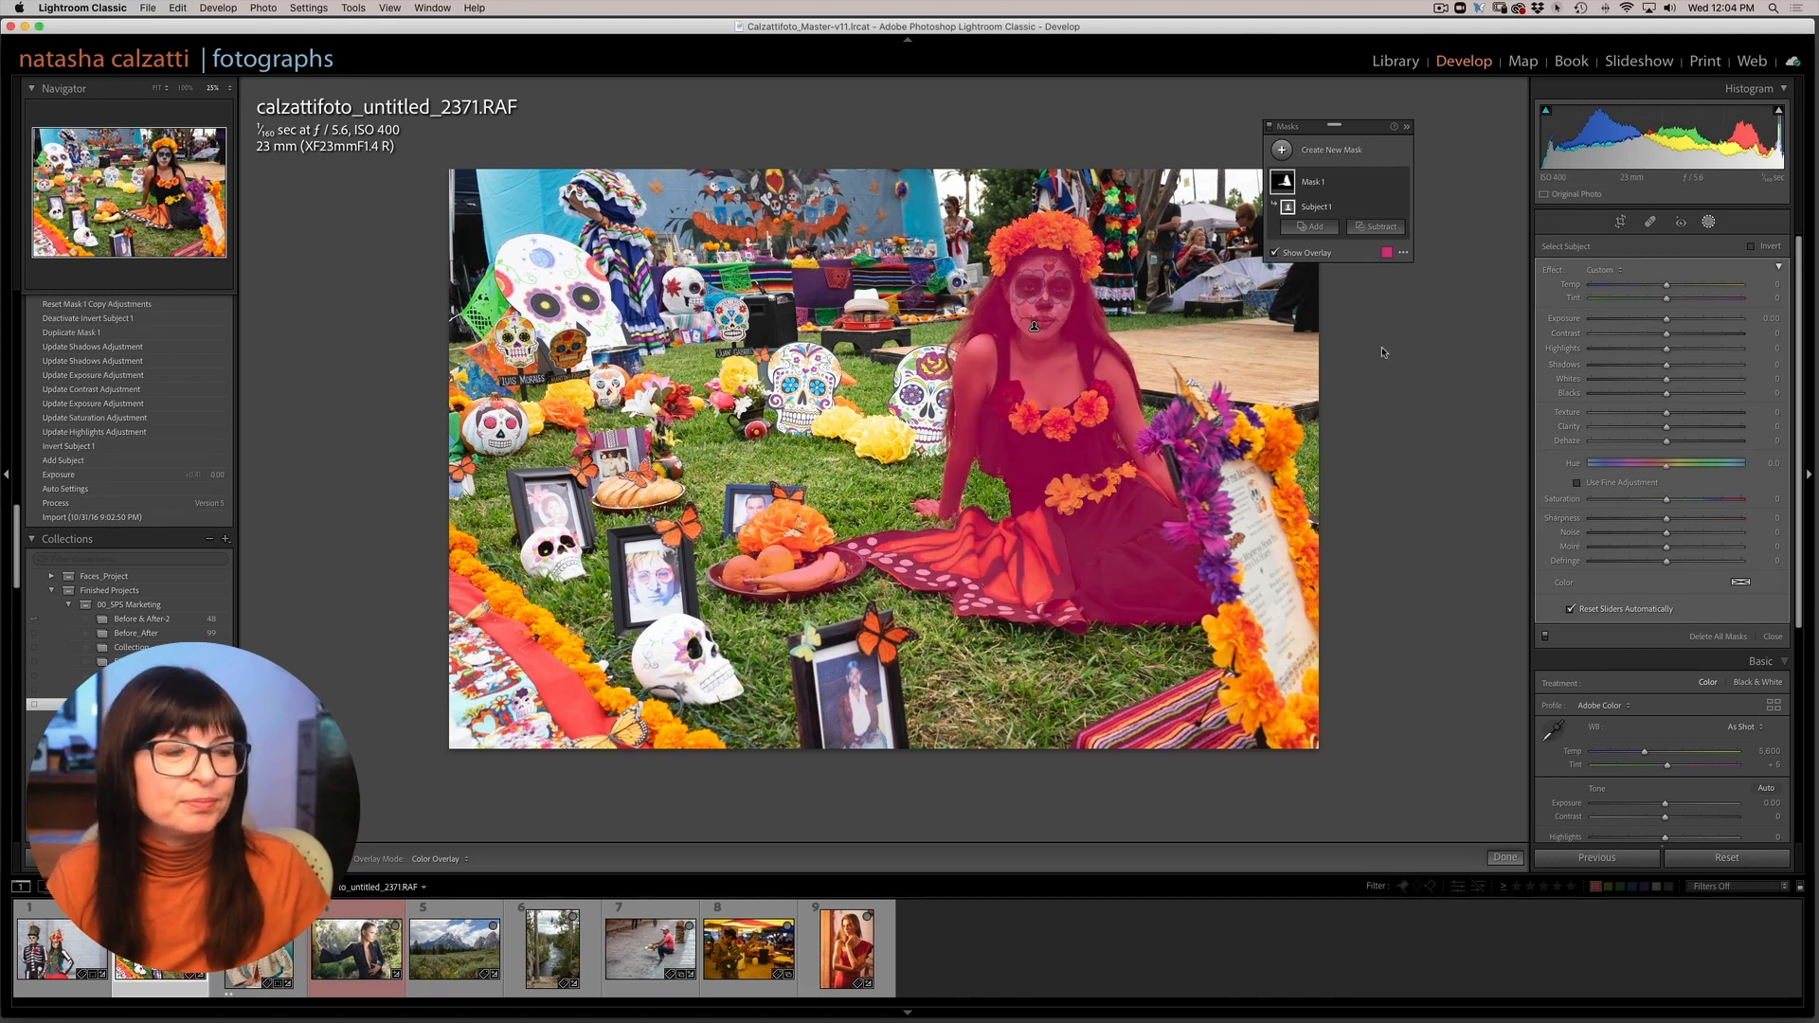
Step: Switch to ColorPlay0031.CR2, create a Select Subject mask over the blonde model, and collapse the mask's components
key(Right)
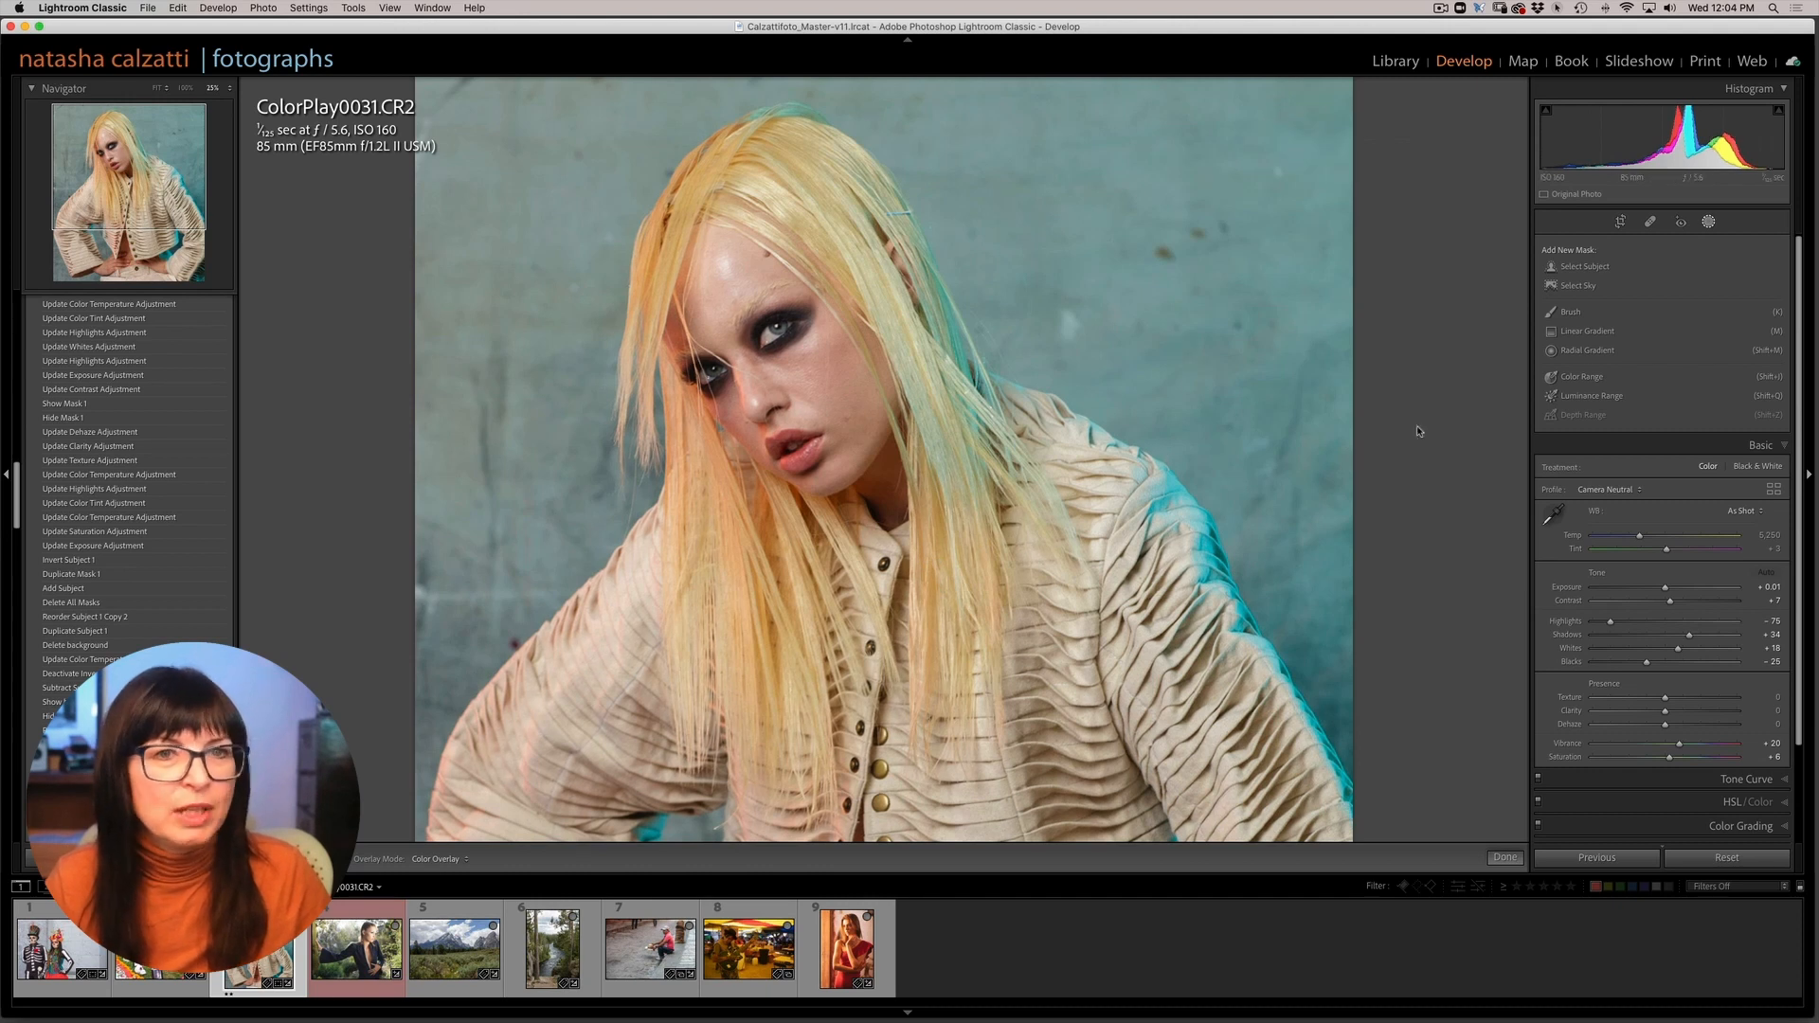
click(1580, 266)
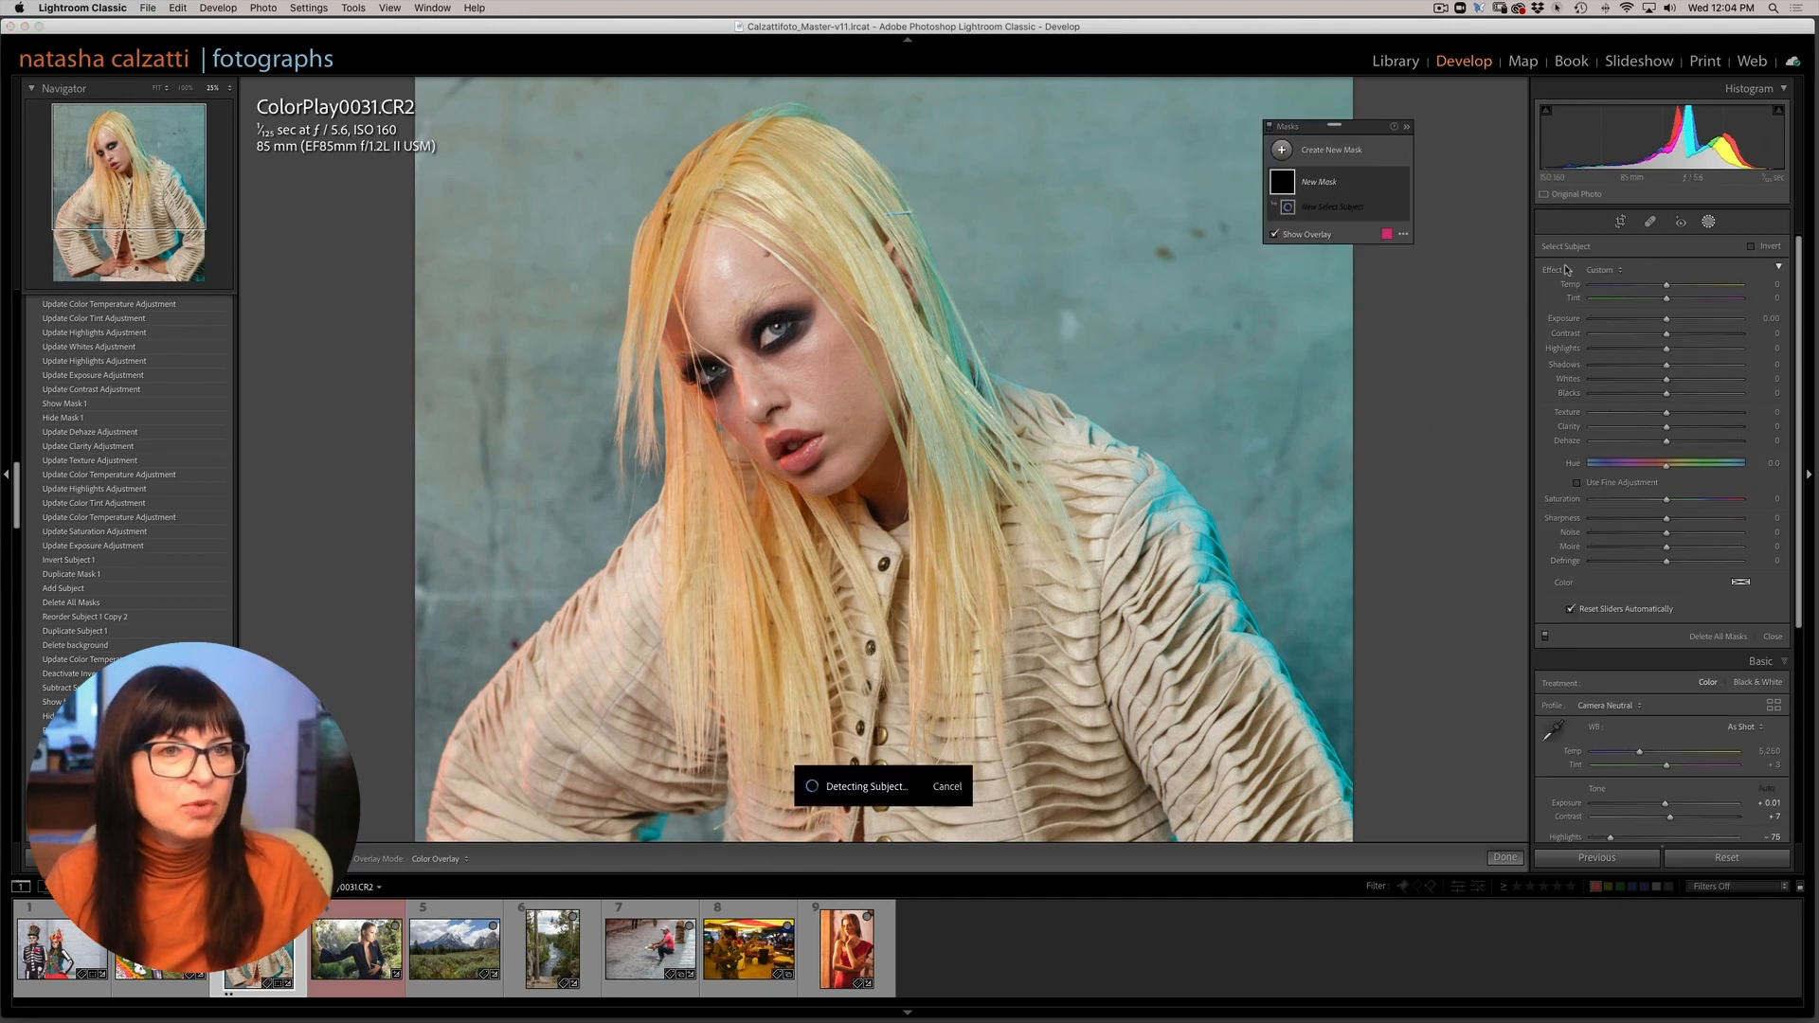
click(1293, 182)
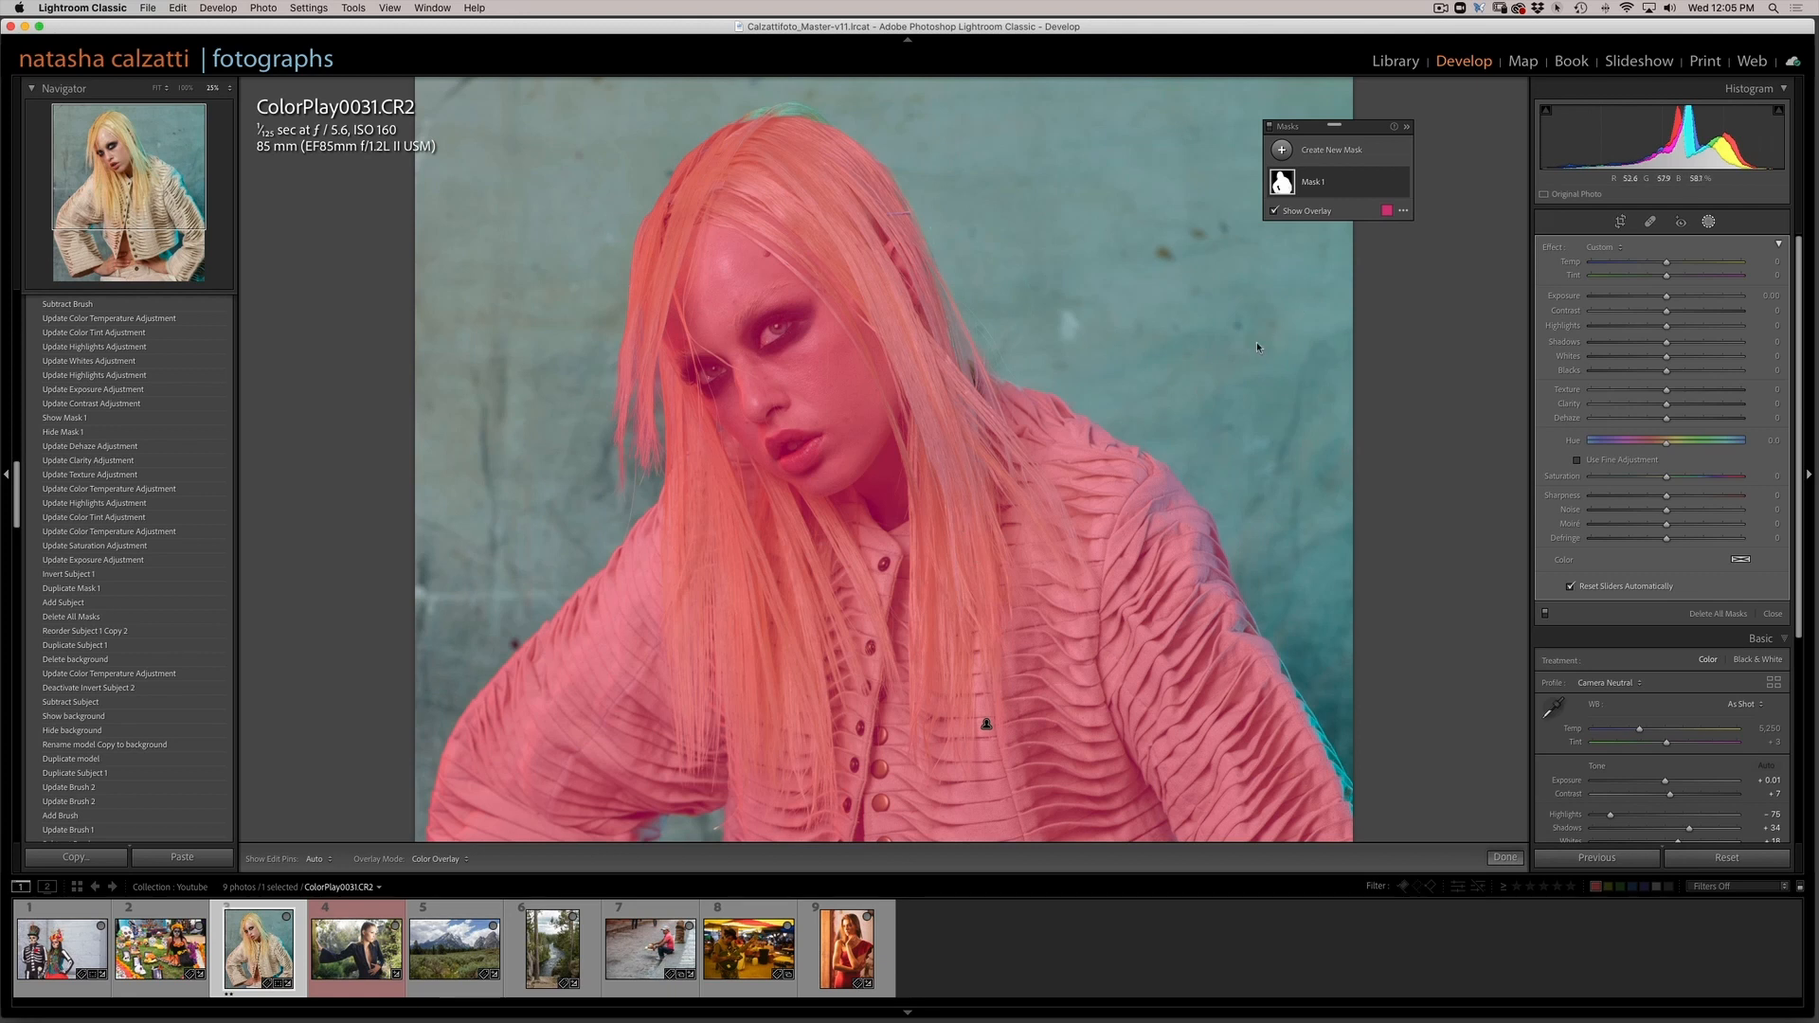
Step: Duplicate Mask 1 of the blonde model
mouse_move(1373, 186)
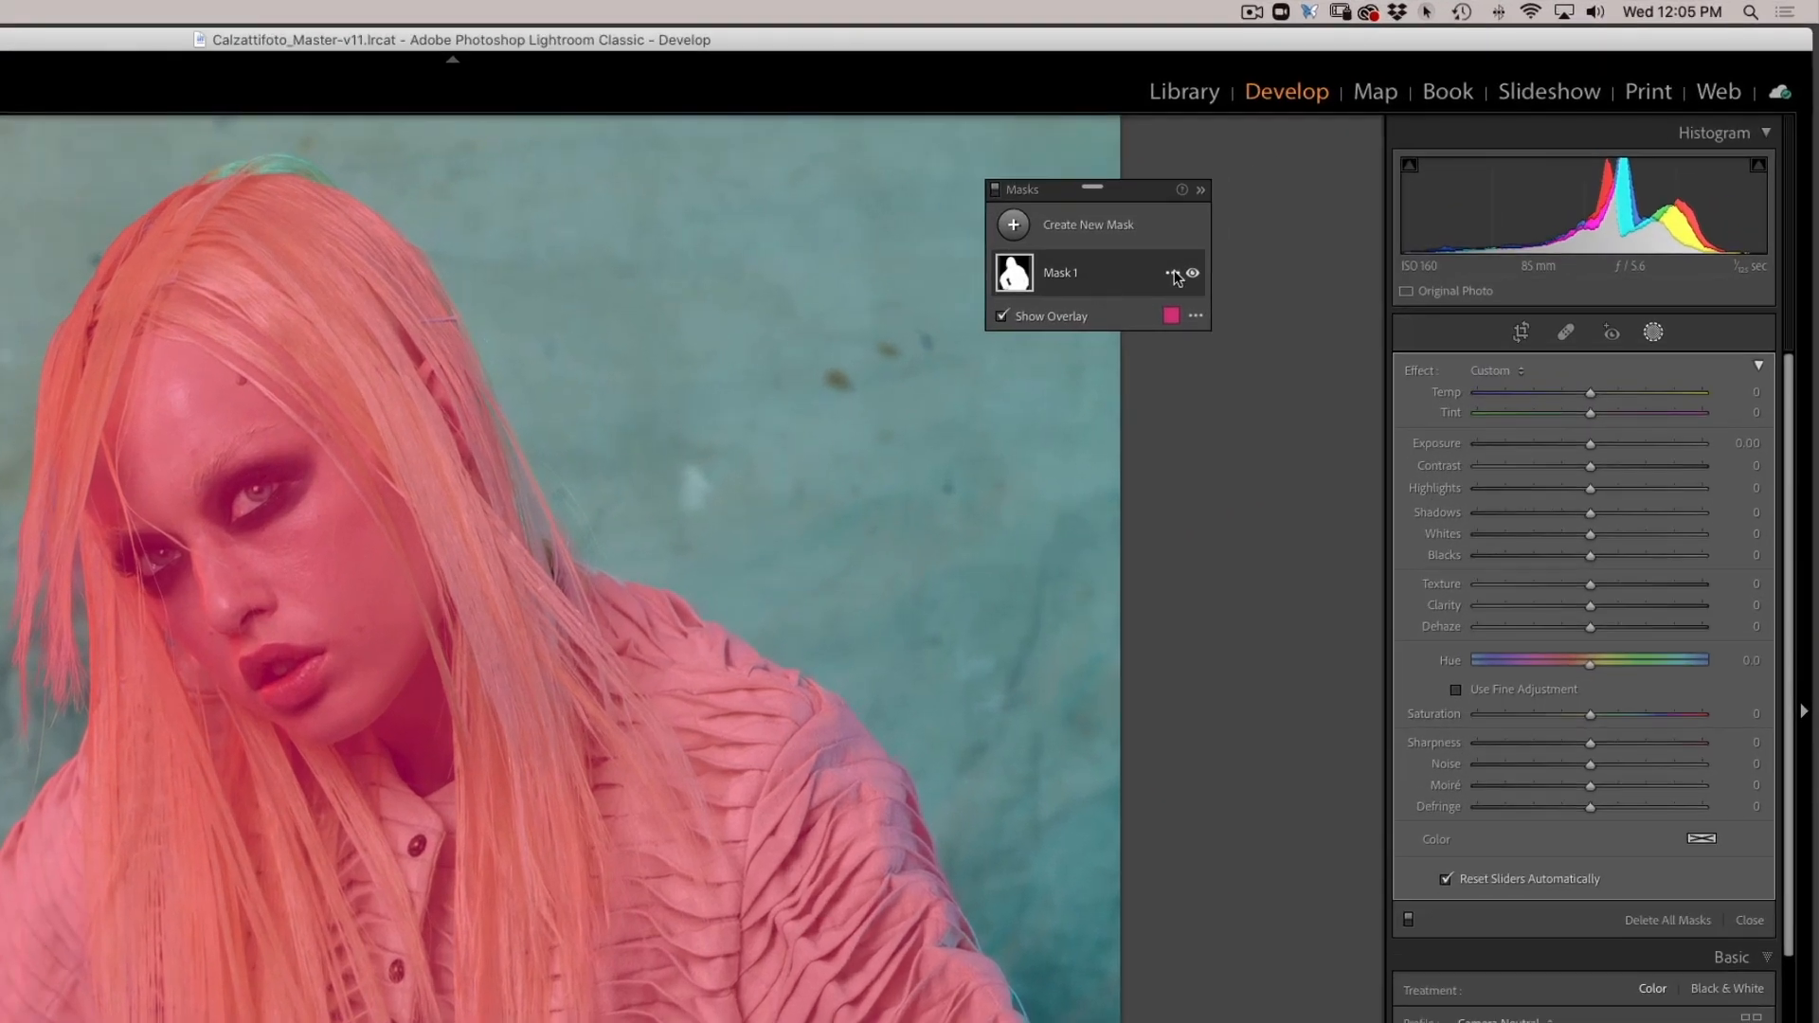
click(1173, 274)
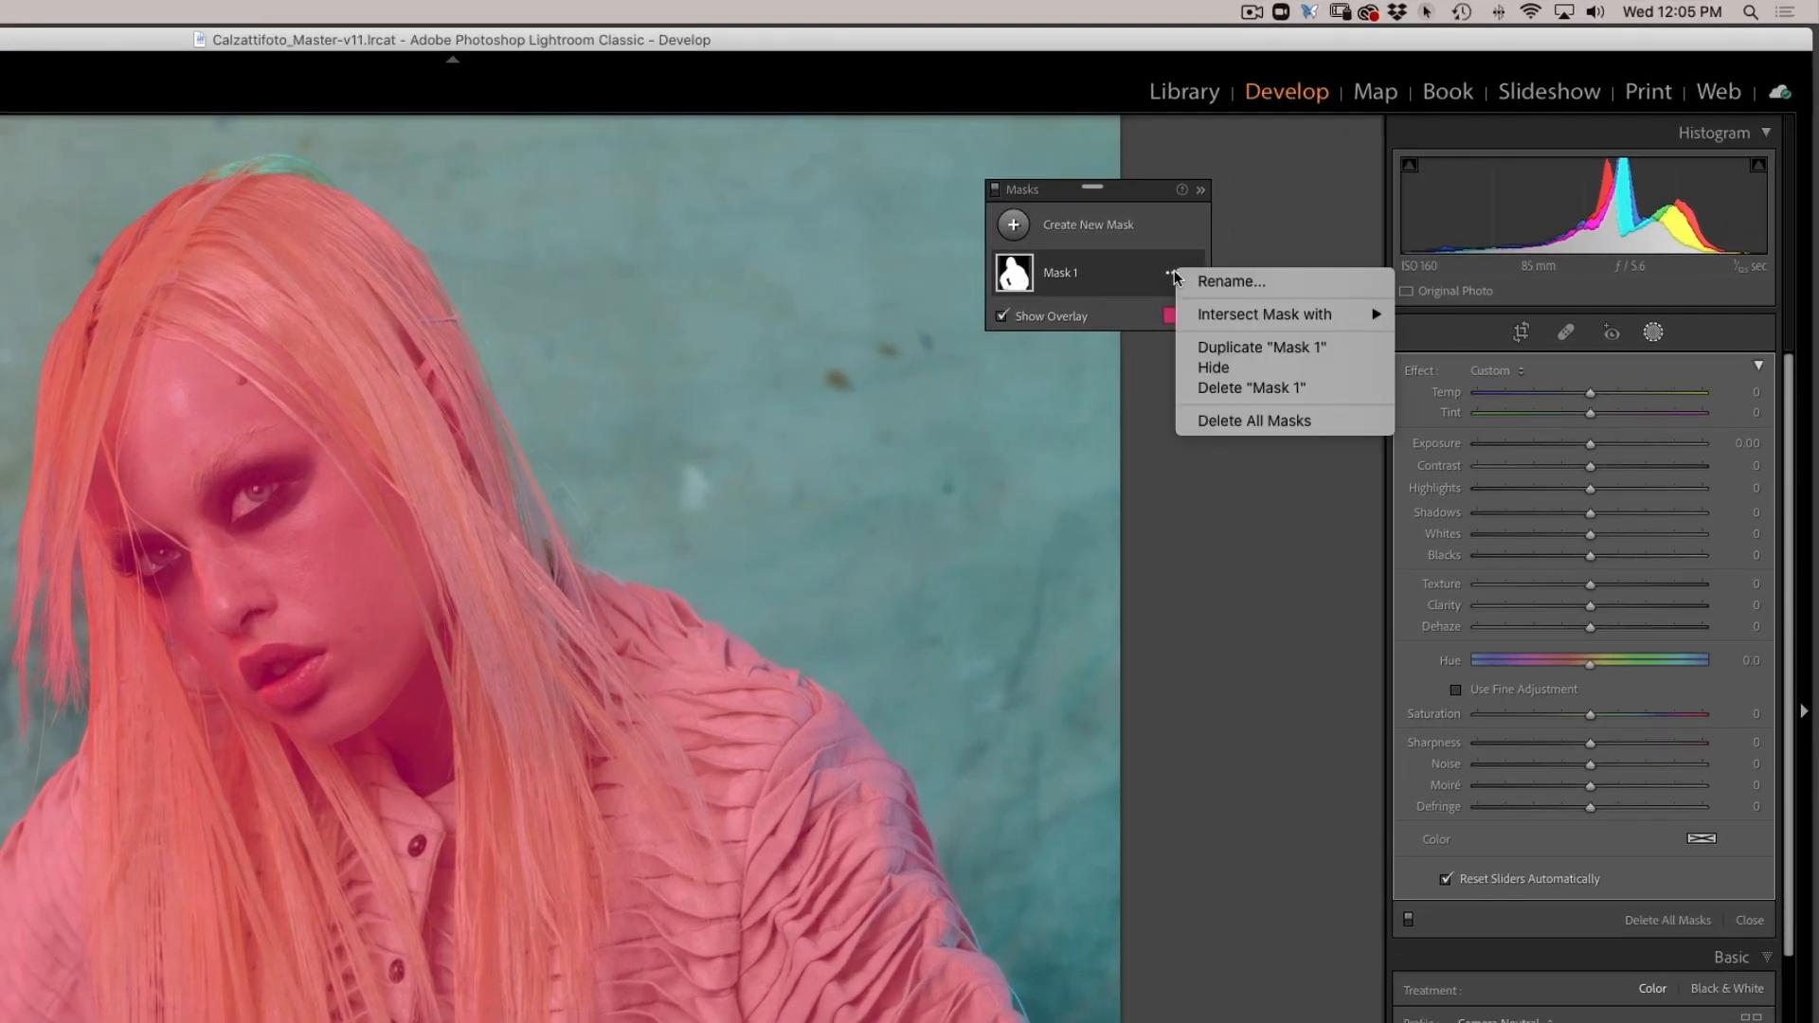
click(1202, 350)
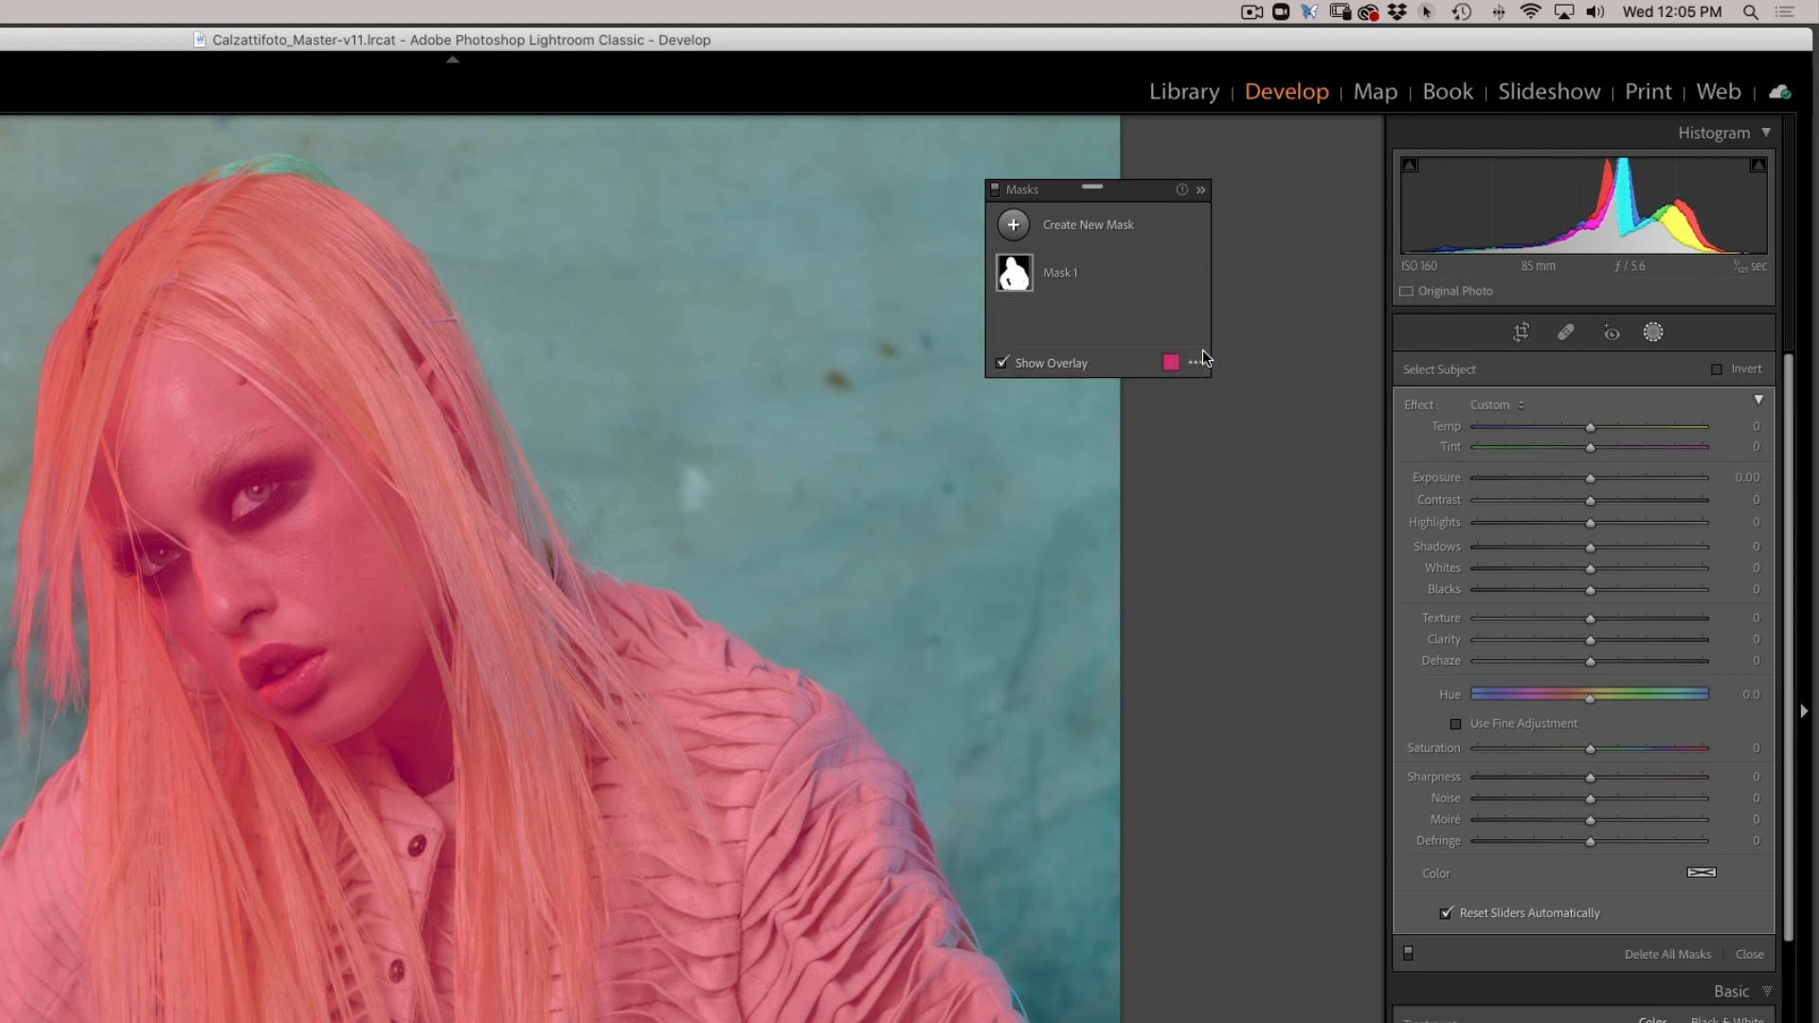
mouse_move(1046, 282)
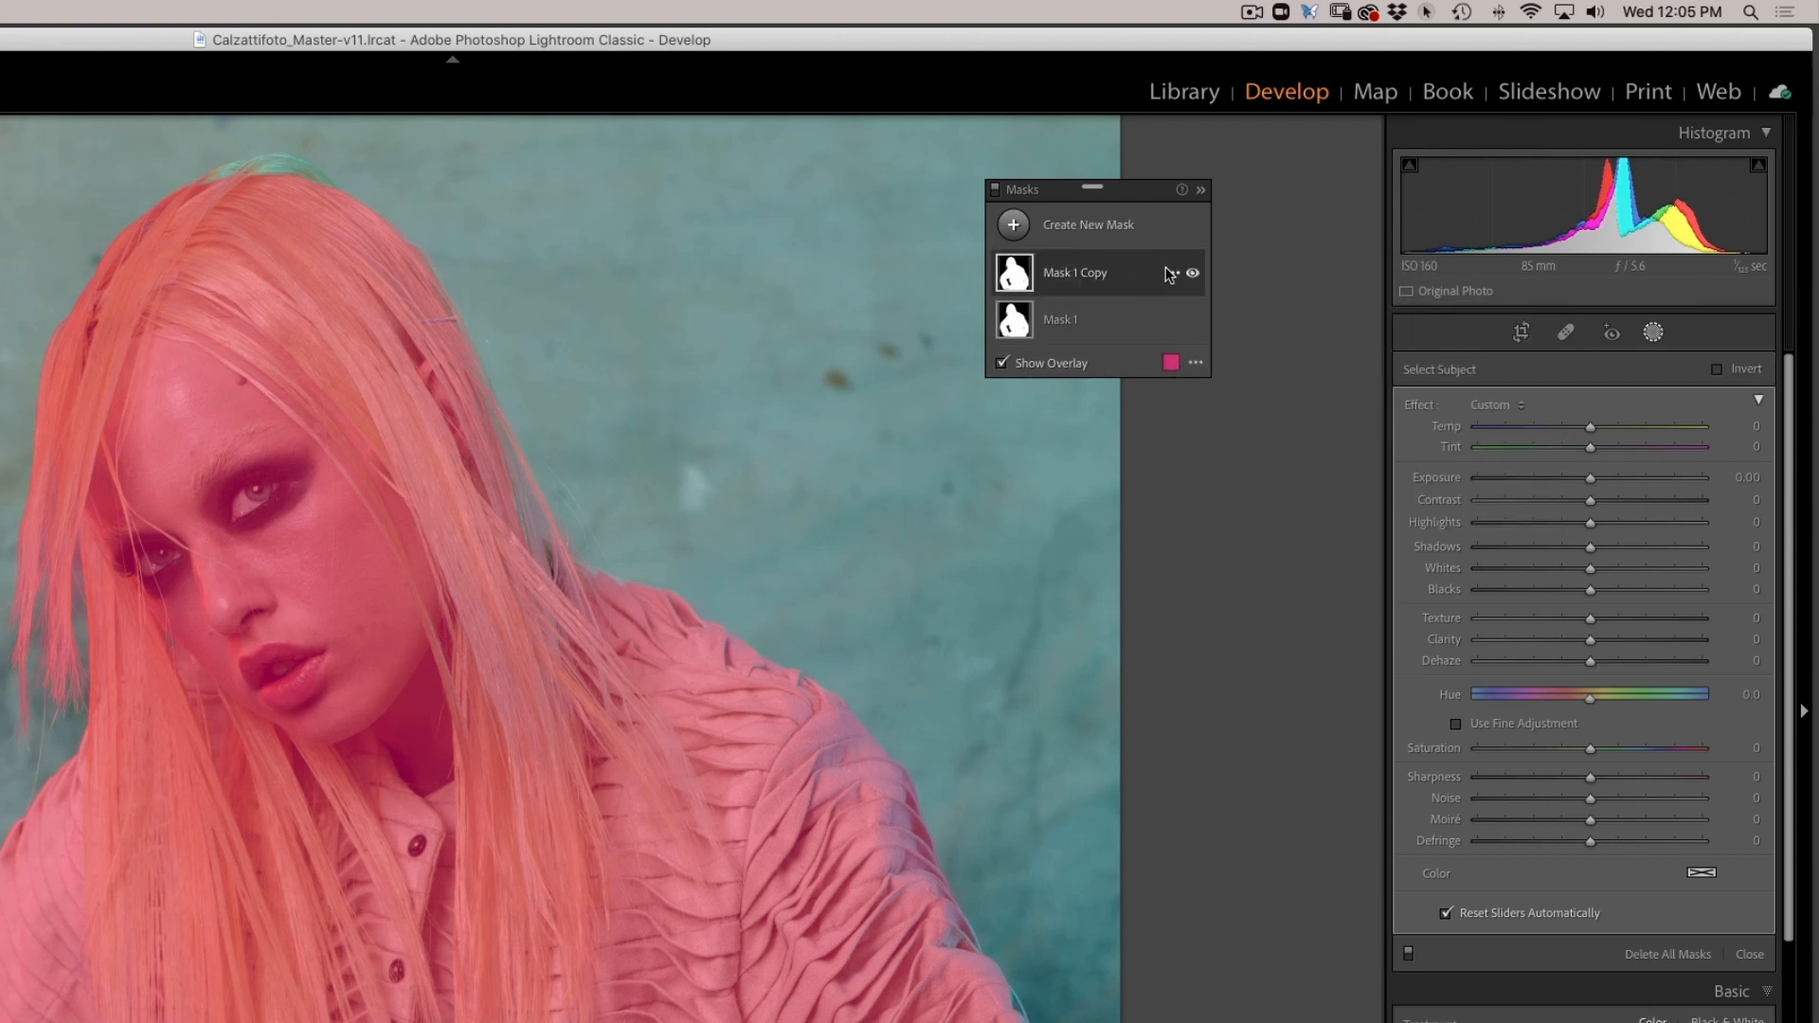
Step: Invert the Subject 1 component of Mask 1 Copy so the mask covers the backdrop, and collapse the mask's components
click(1019, 282)
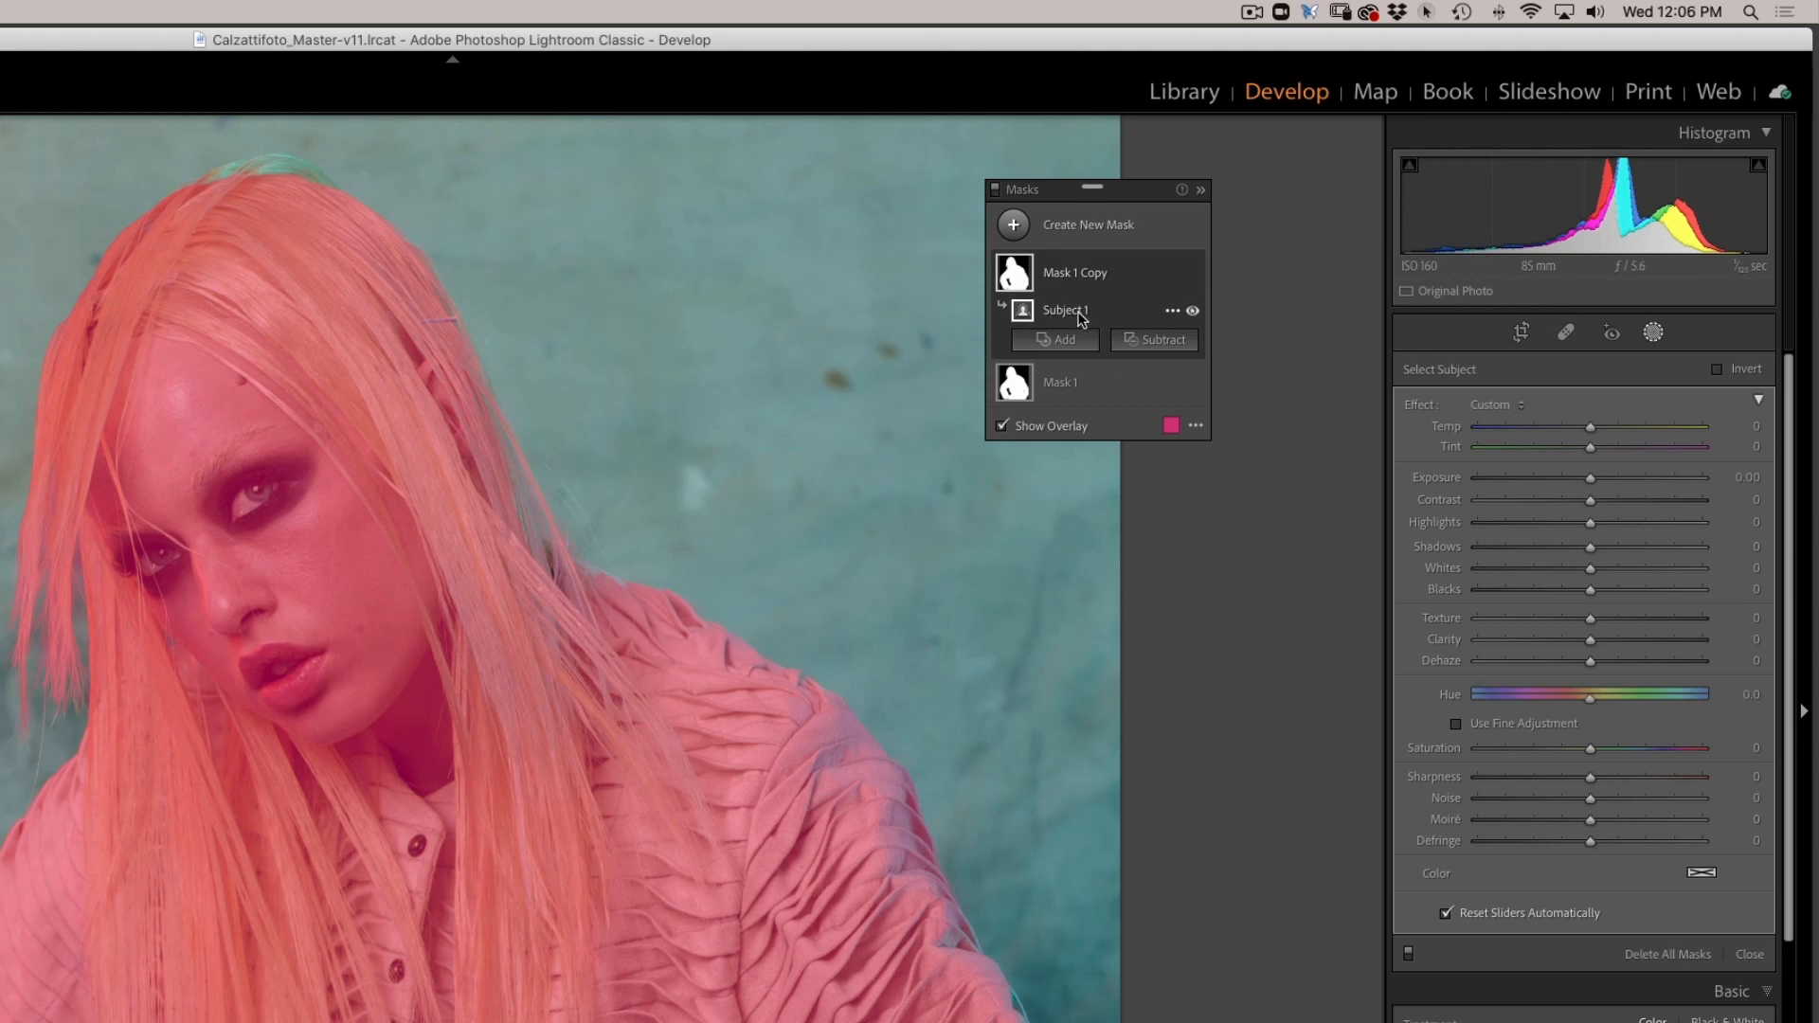
click(1172, 312)
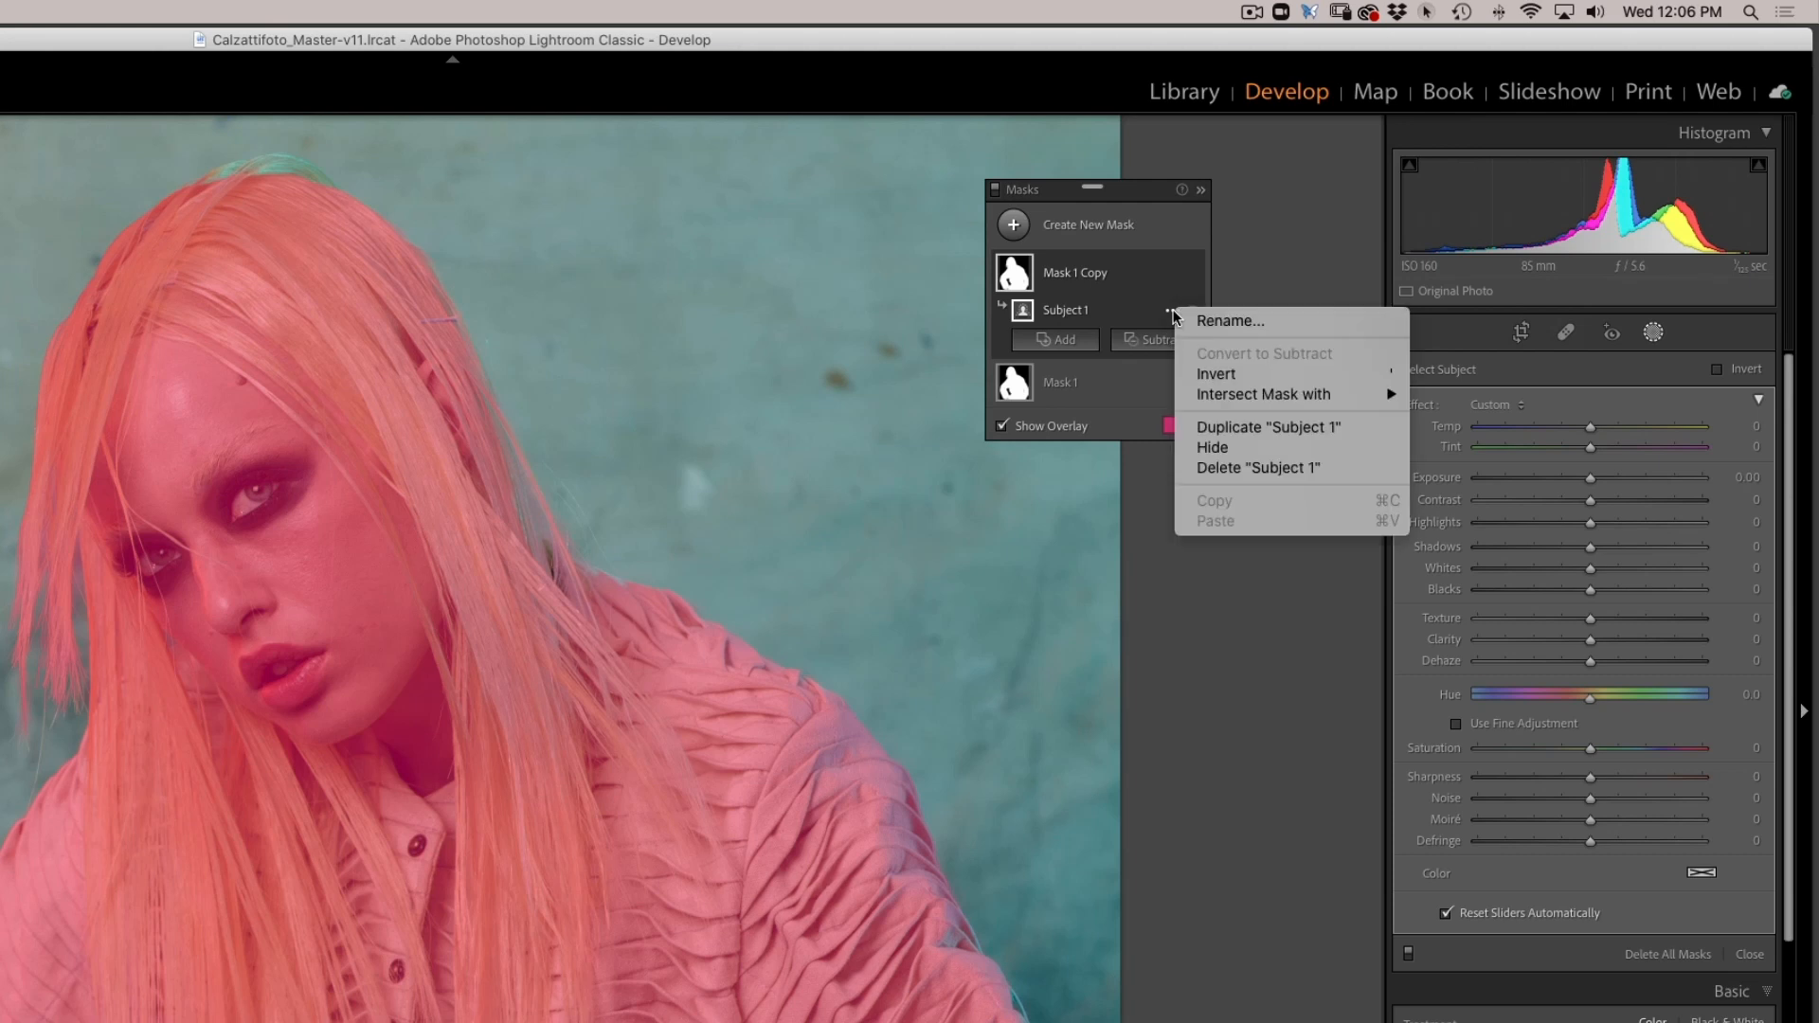
click(1201, 375)
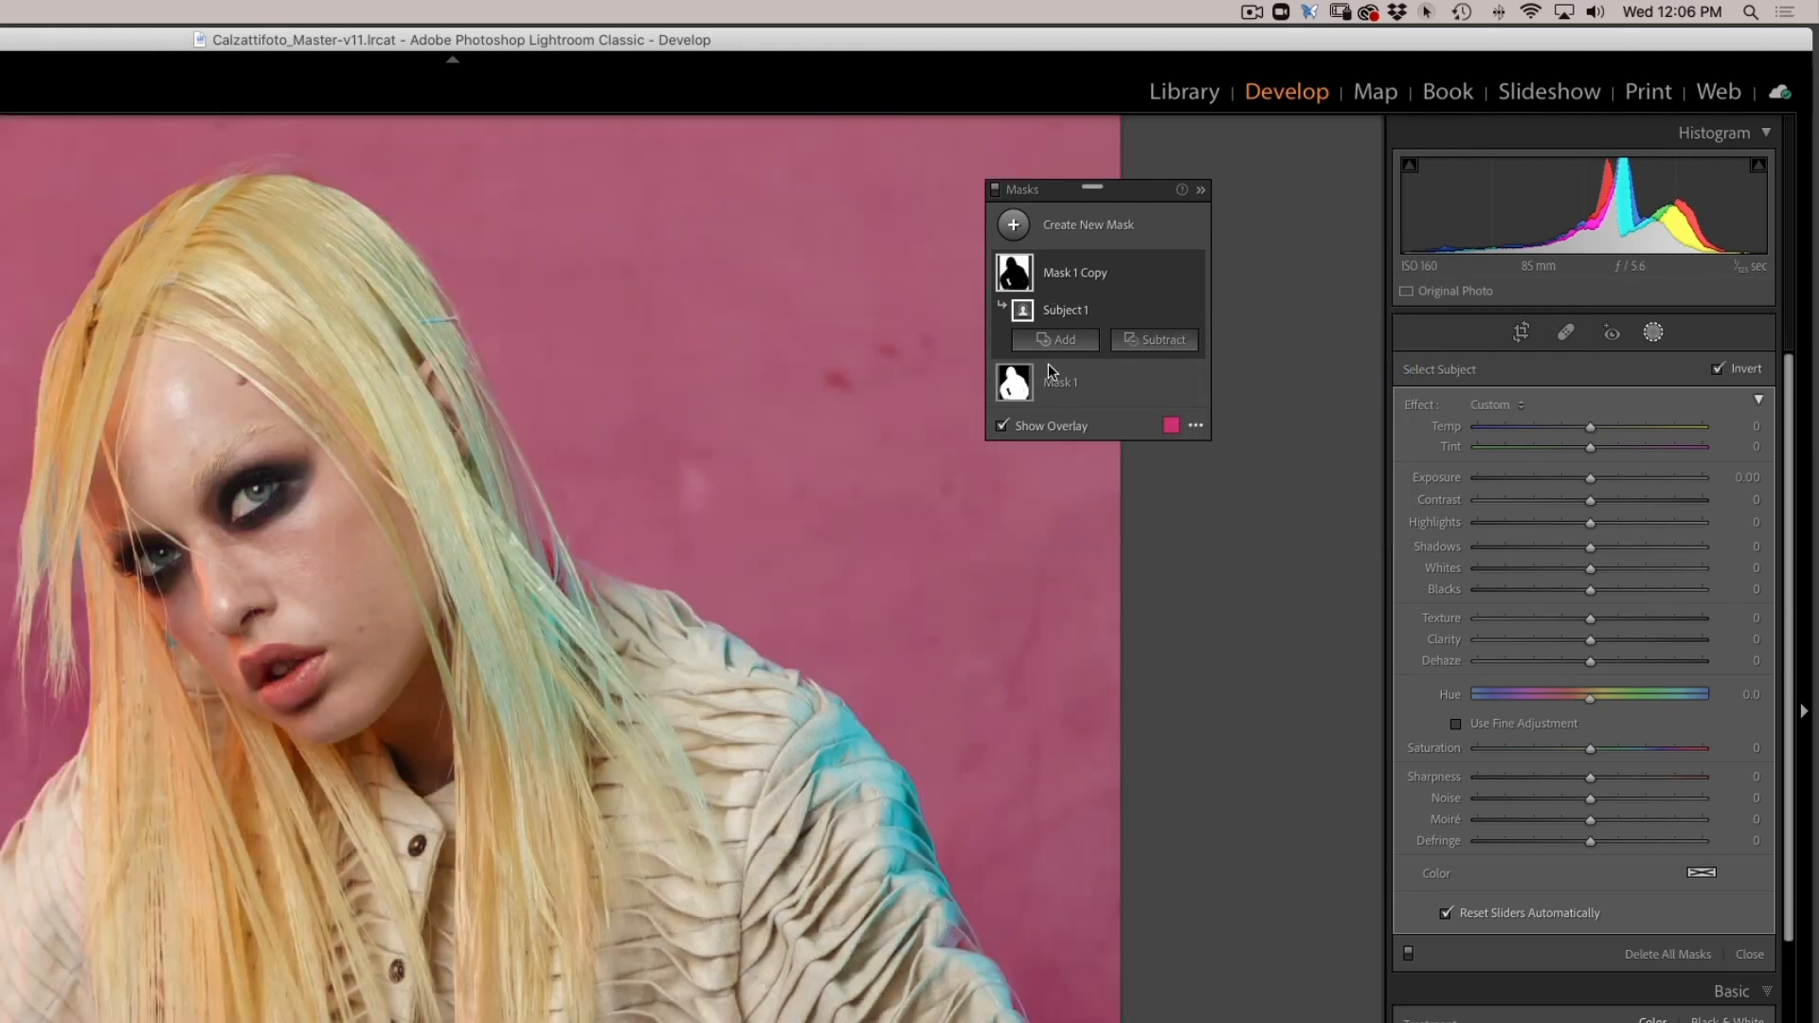
click(1015, 275)
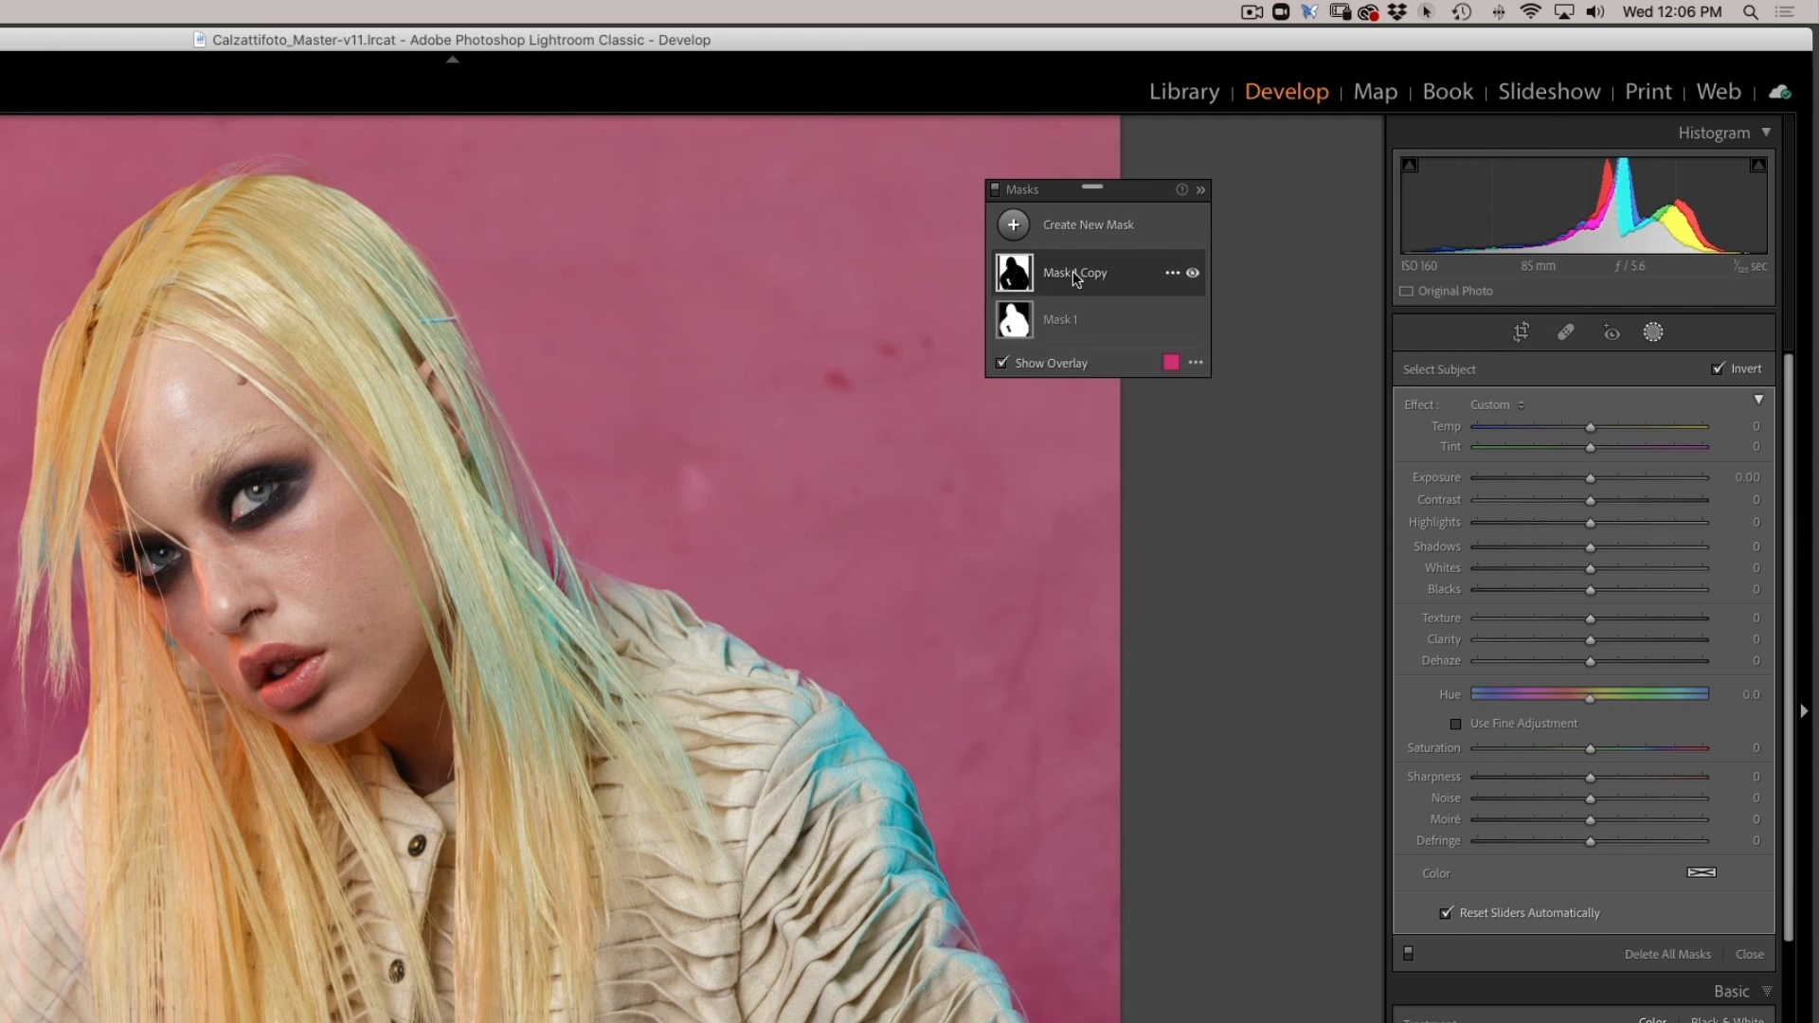
Step: Rename Mask 1 Copy as Backround
double_click(1077, 277)
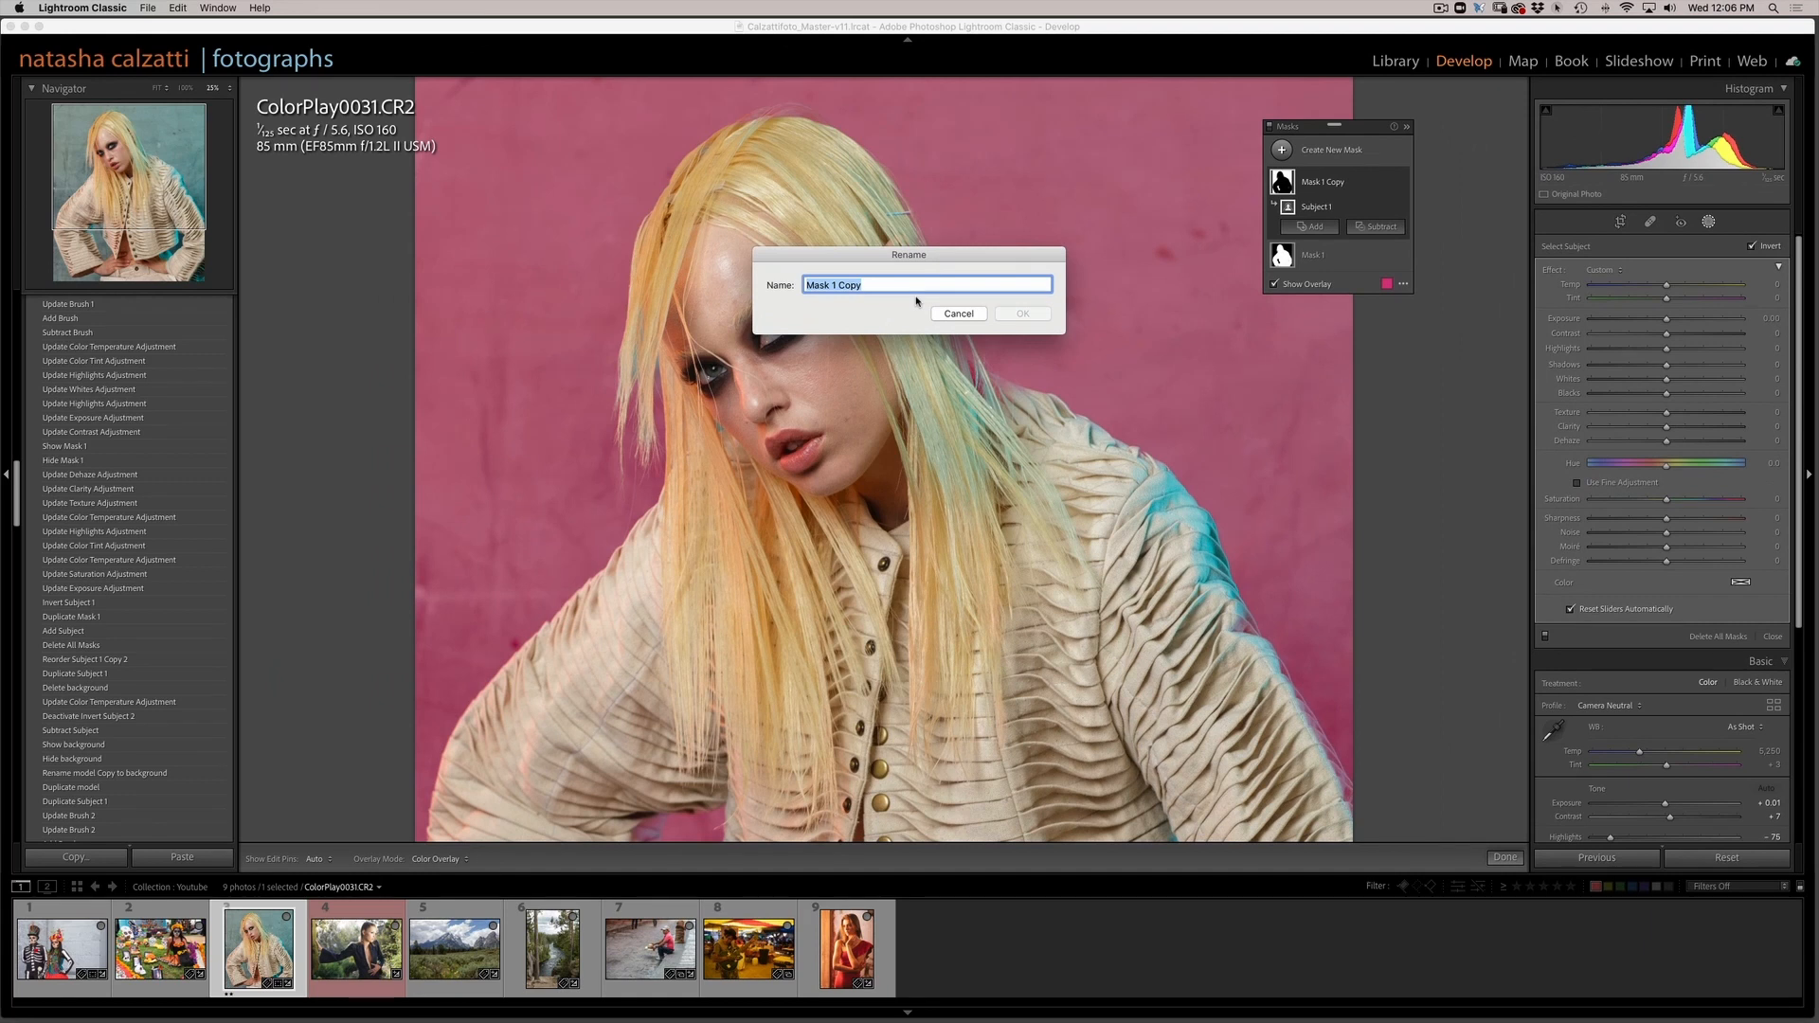
text(Backround)
click(1016, 316)
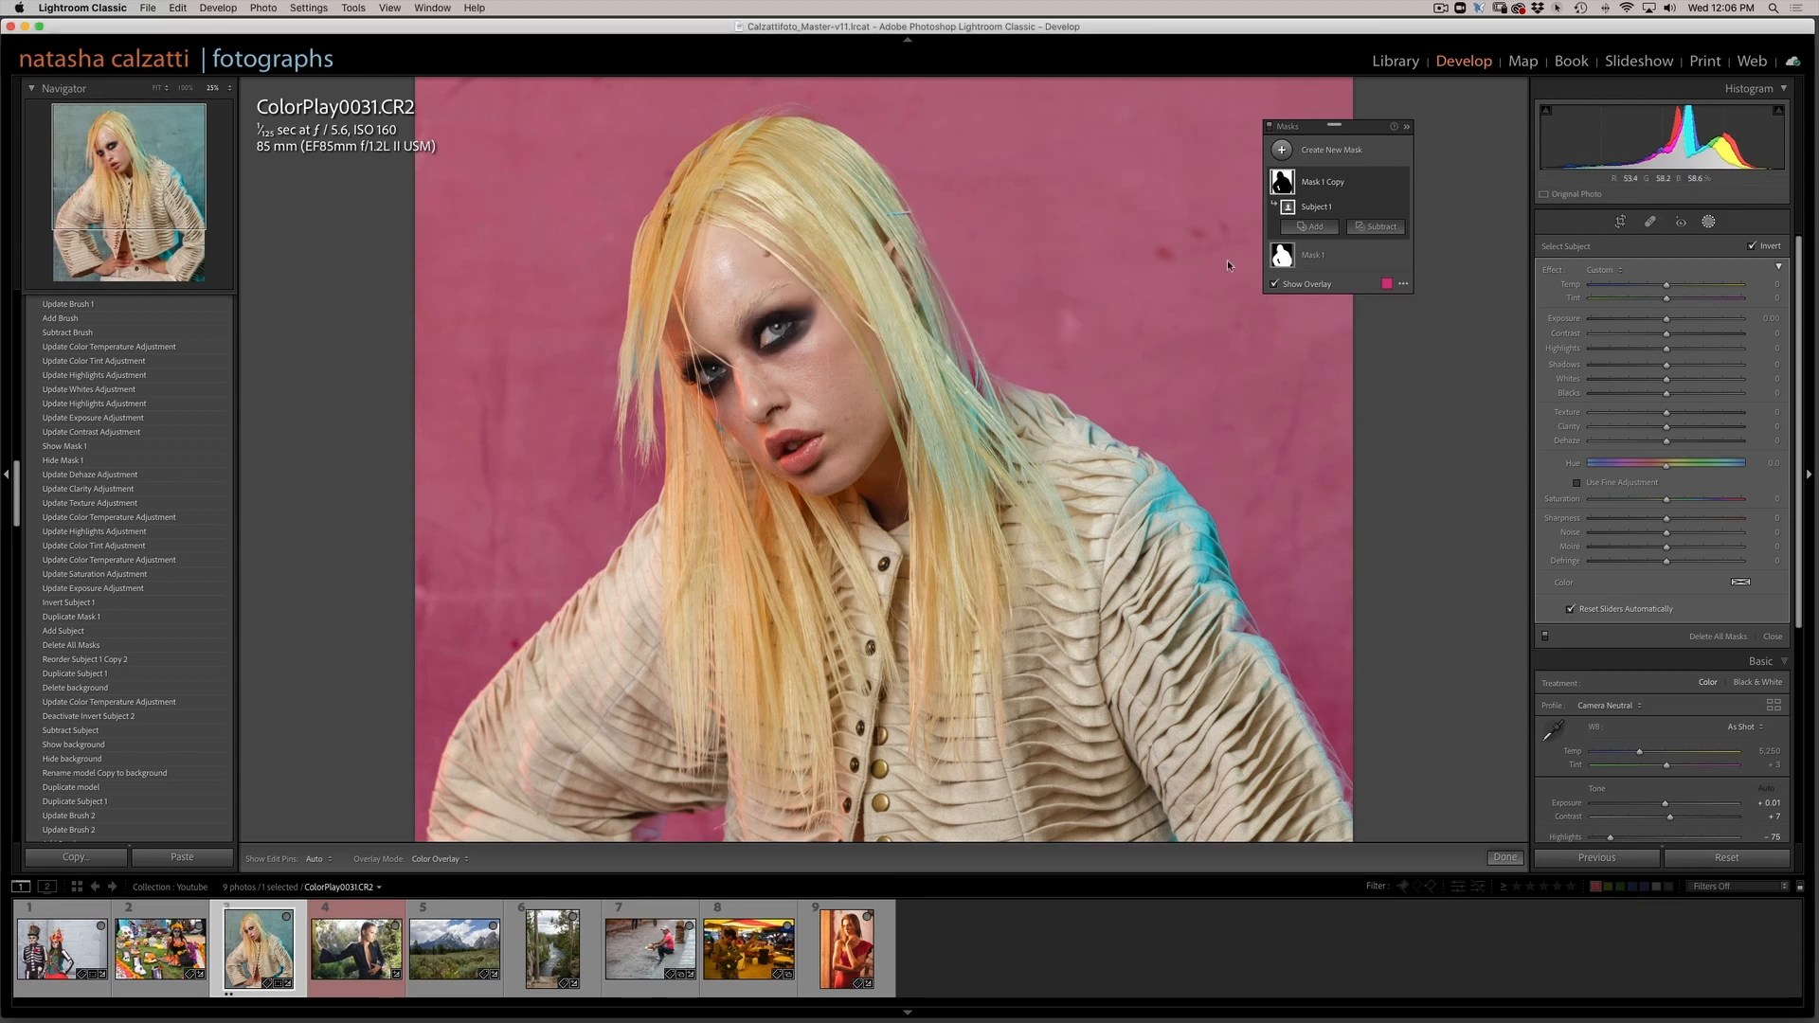
Step: Rename Mask 1, which covers the blonde model, as Model
click(1281, 256)
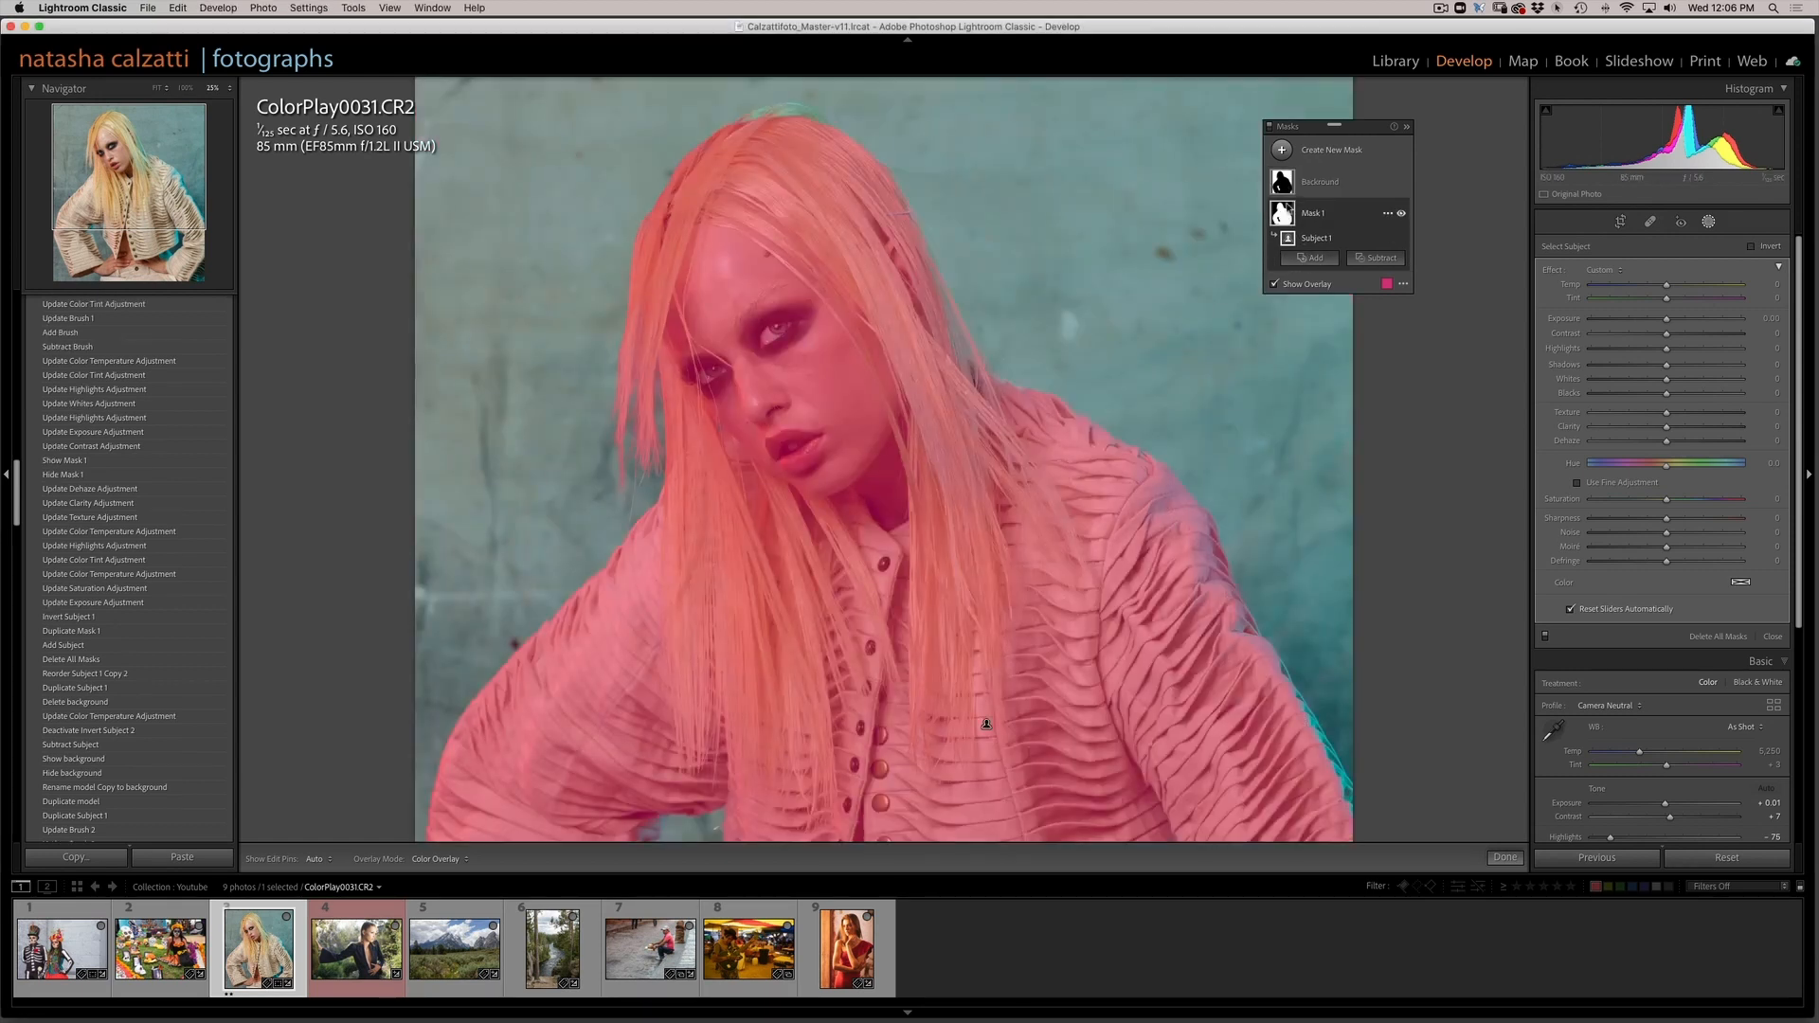
double_click(1306, 215)
text(Model)
key(Return)
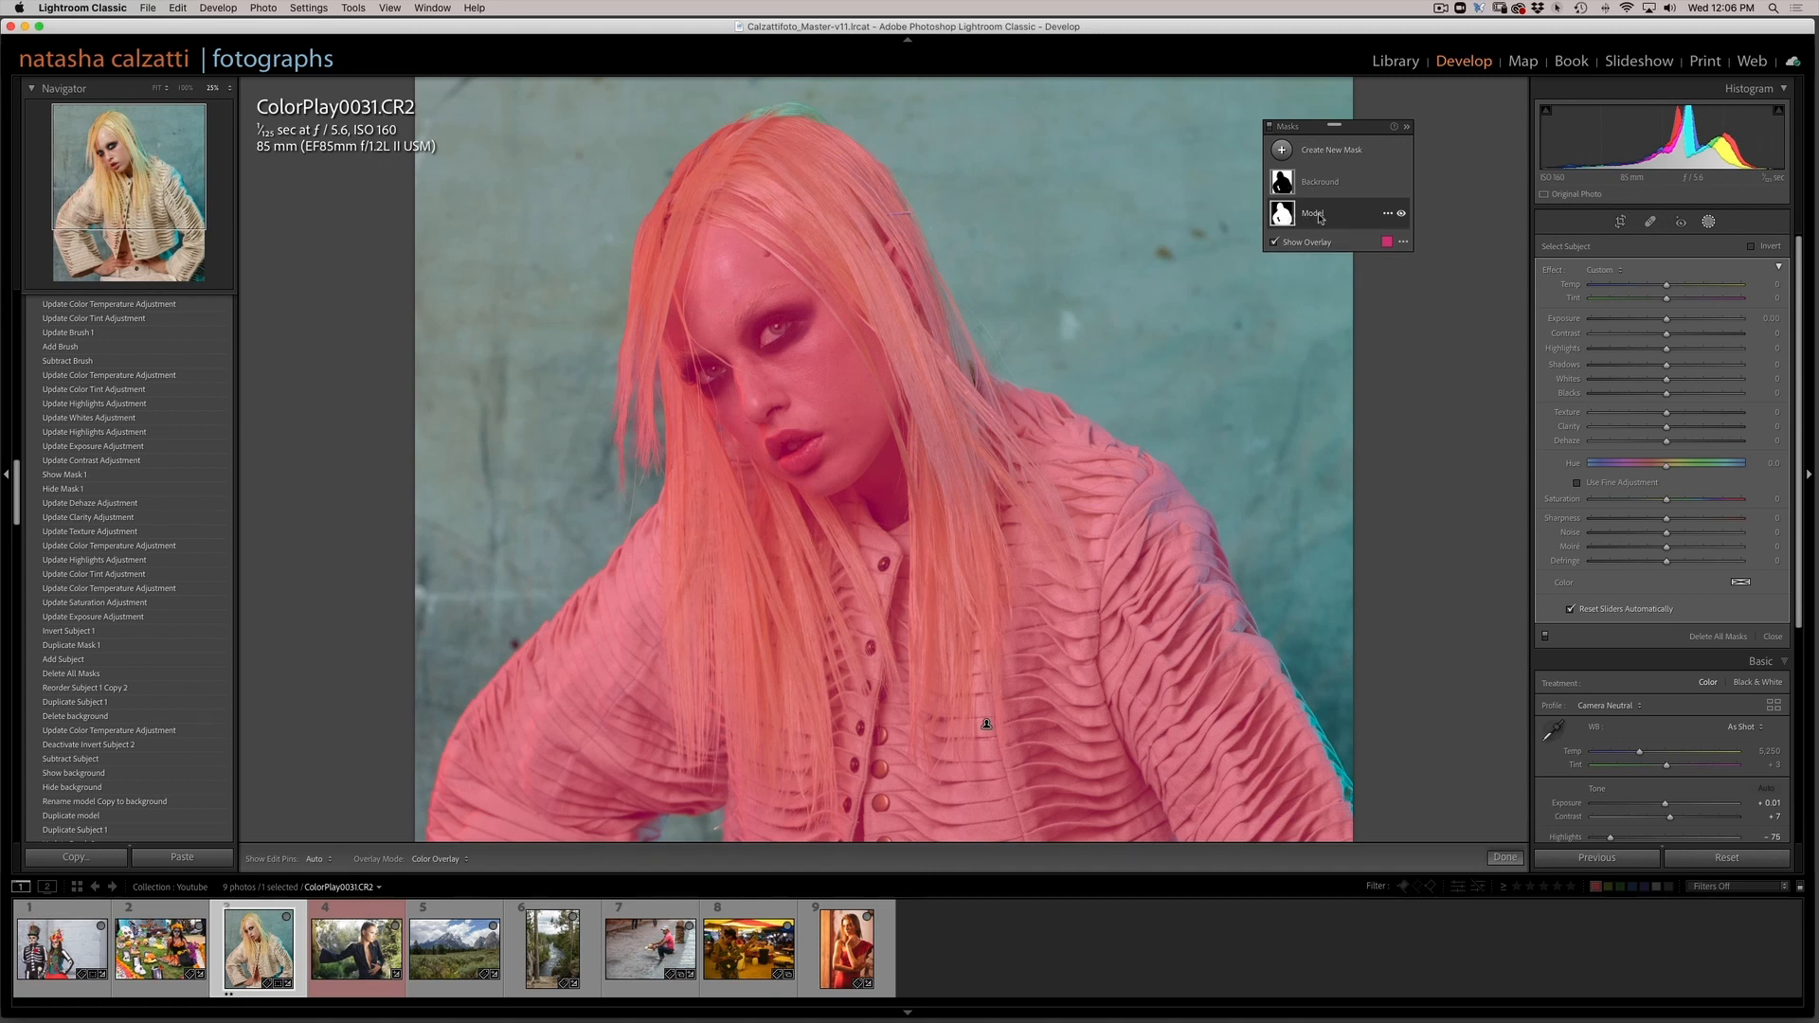
Step: Adjust the Model mask with Temp 10, Tint 16, Exposure 0.30, Highlights -20, Texture -21 and Saturation 21
click(1666, 287)
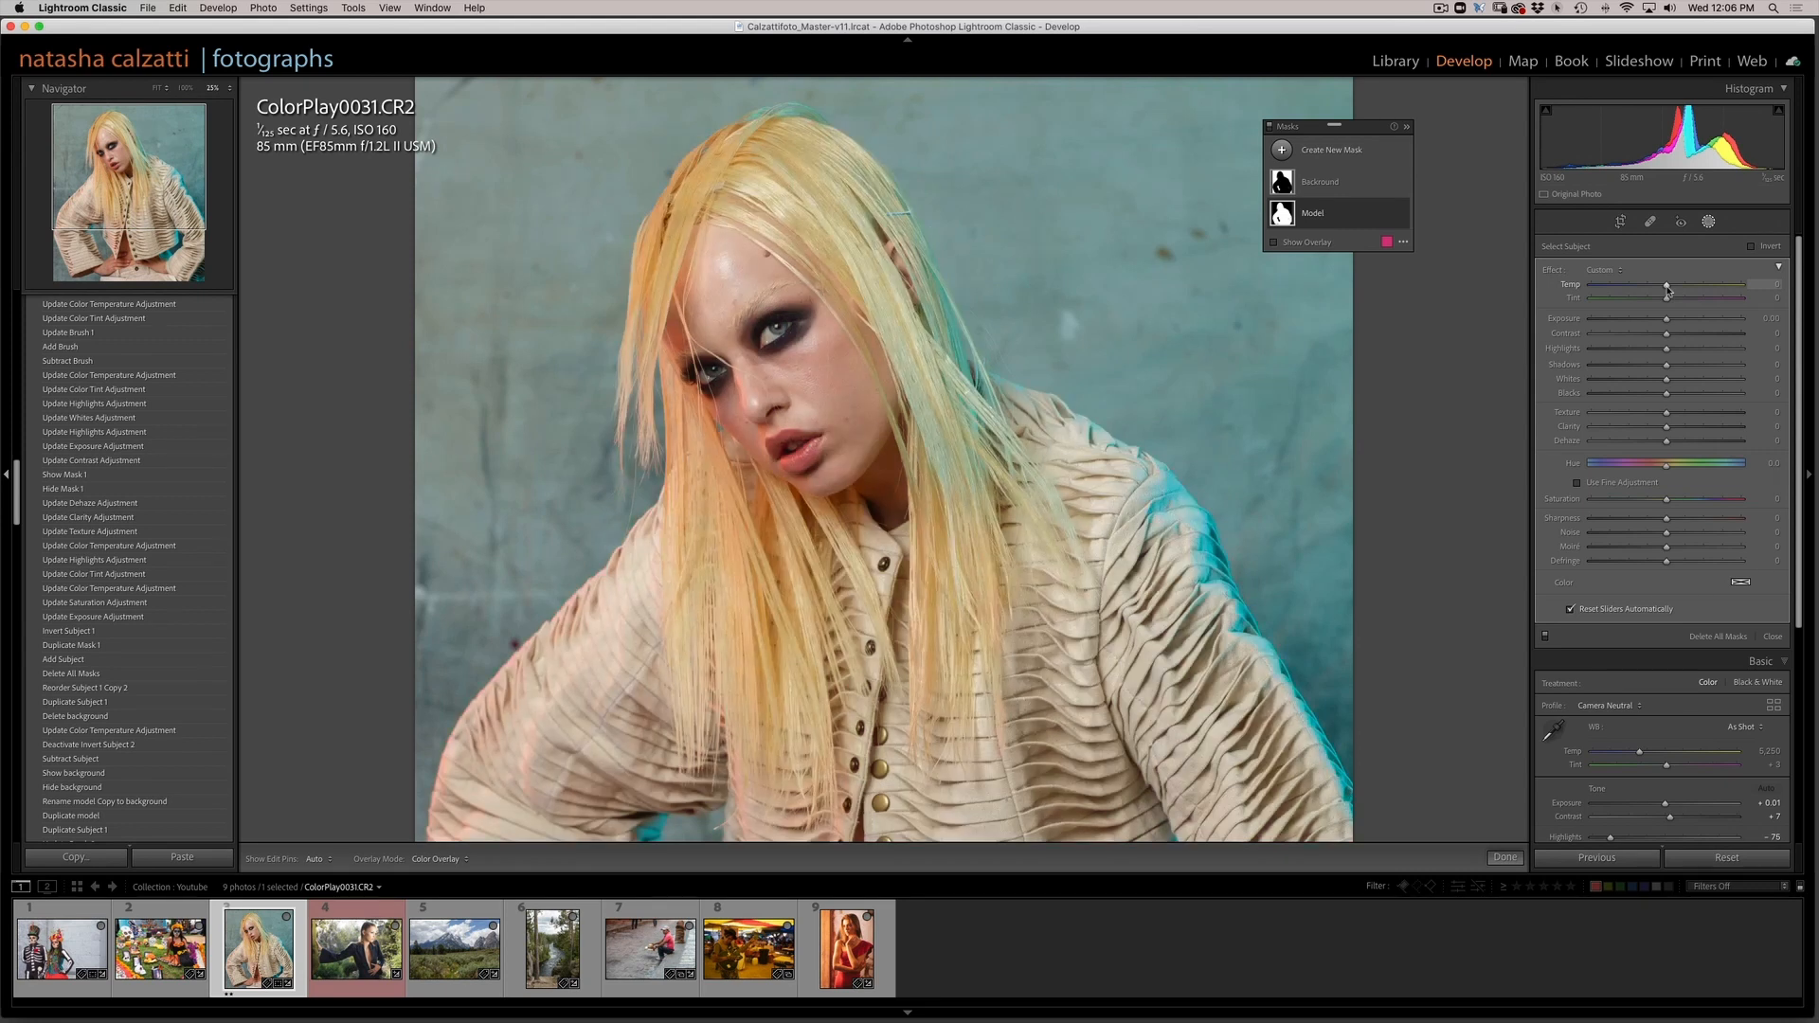
drag(1668, 291, 1680, 303)
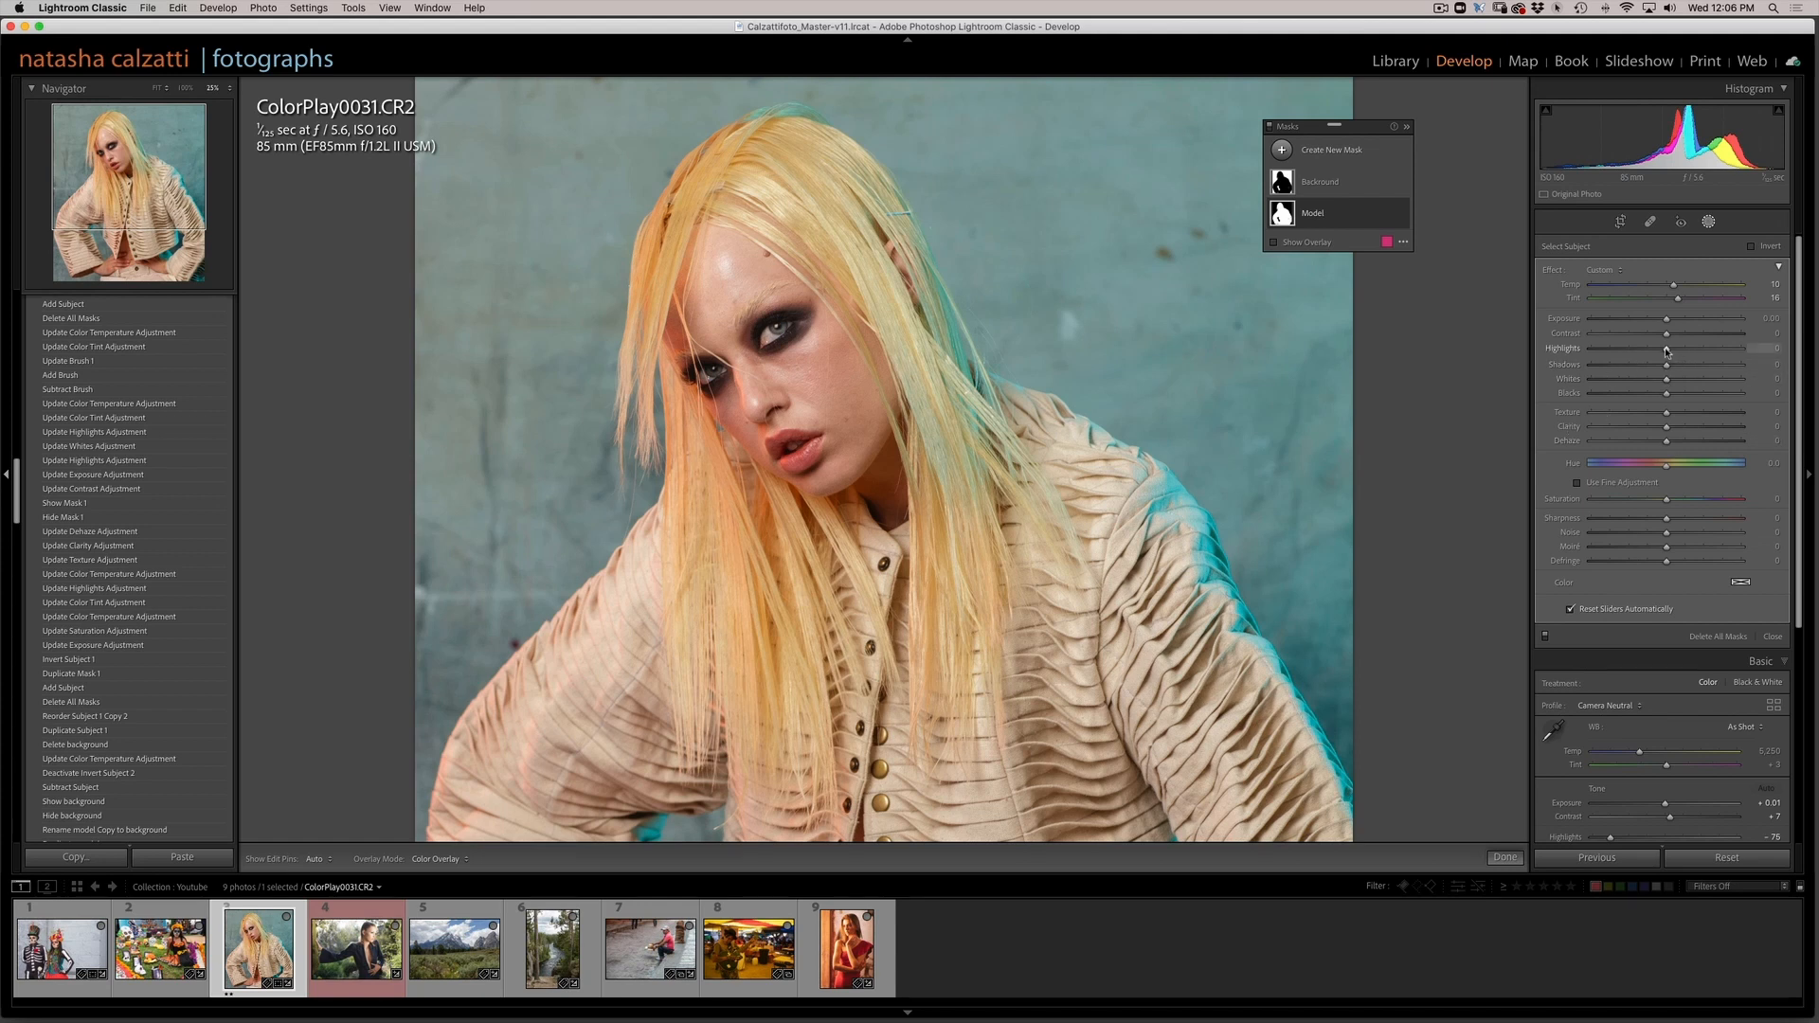
drag(1639, 353, 1673, 319)
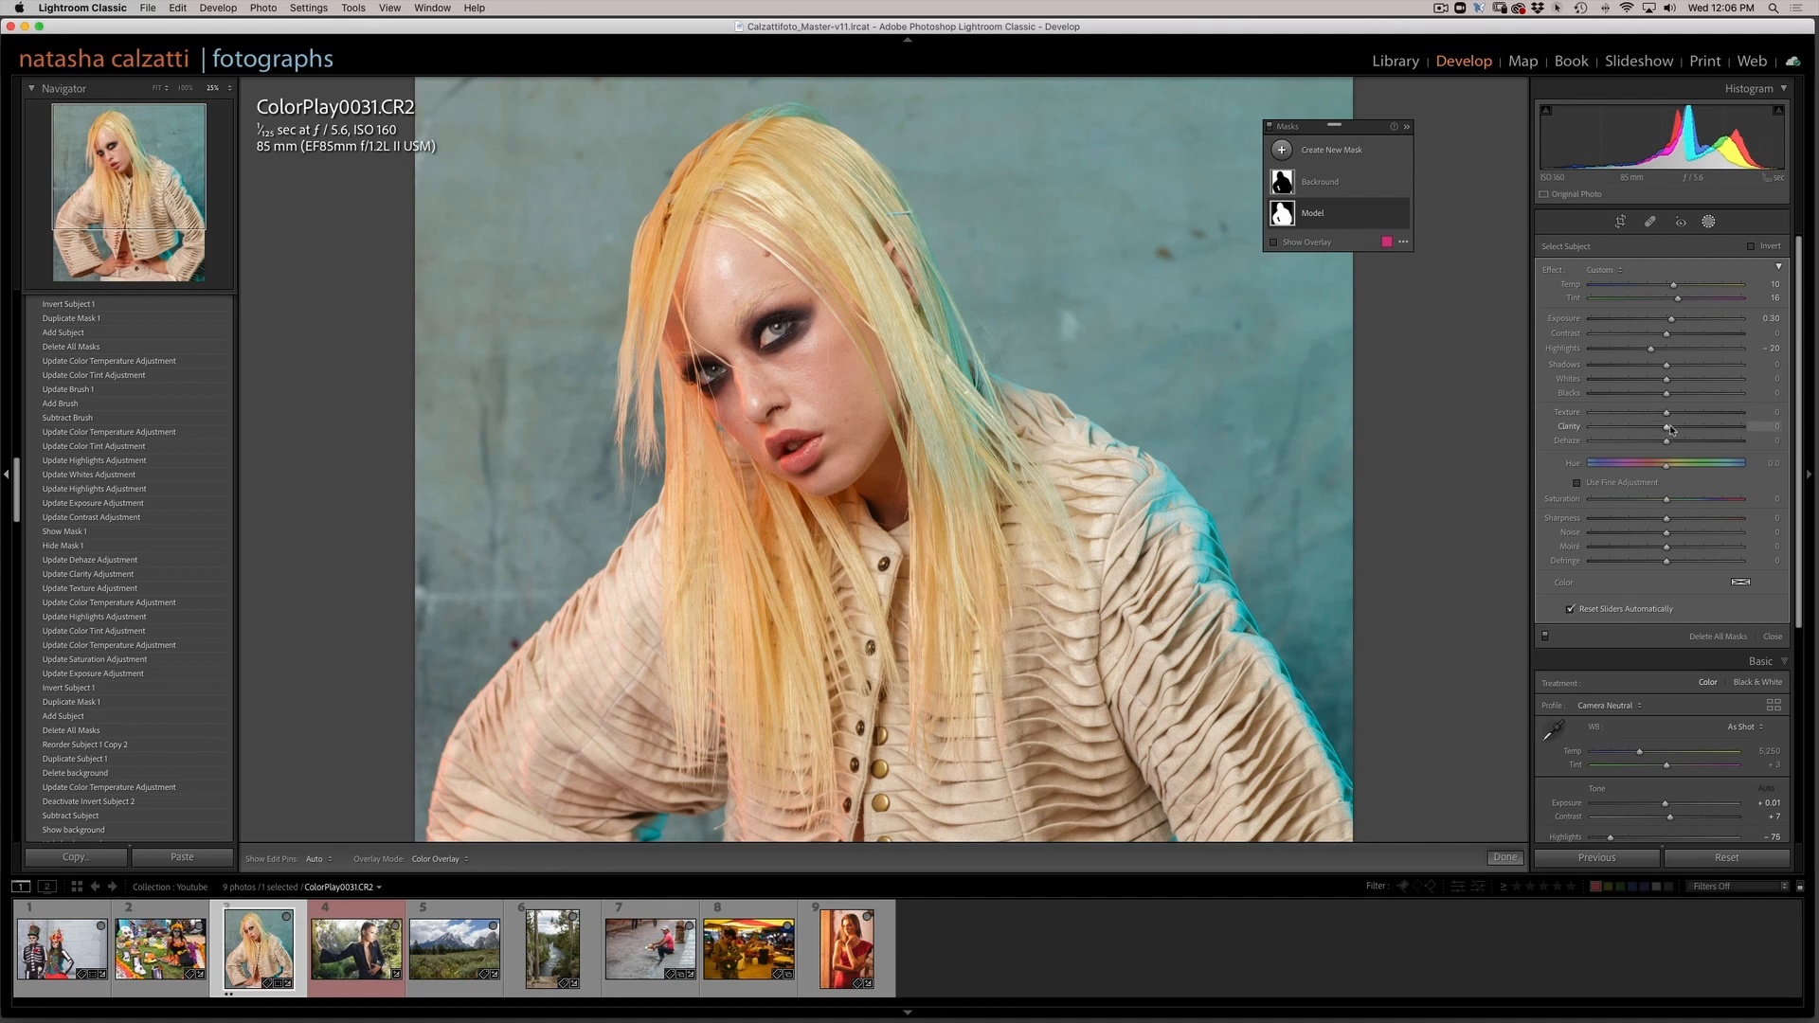
drag(1667, 413, 1650, 414)
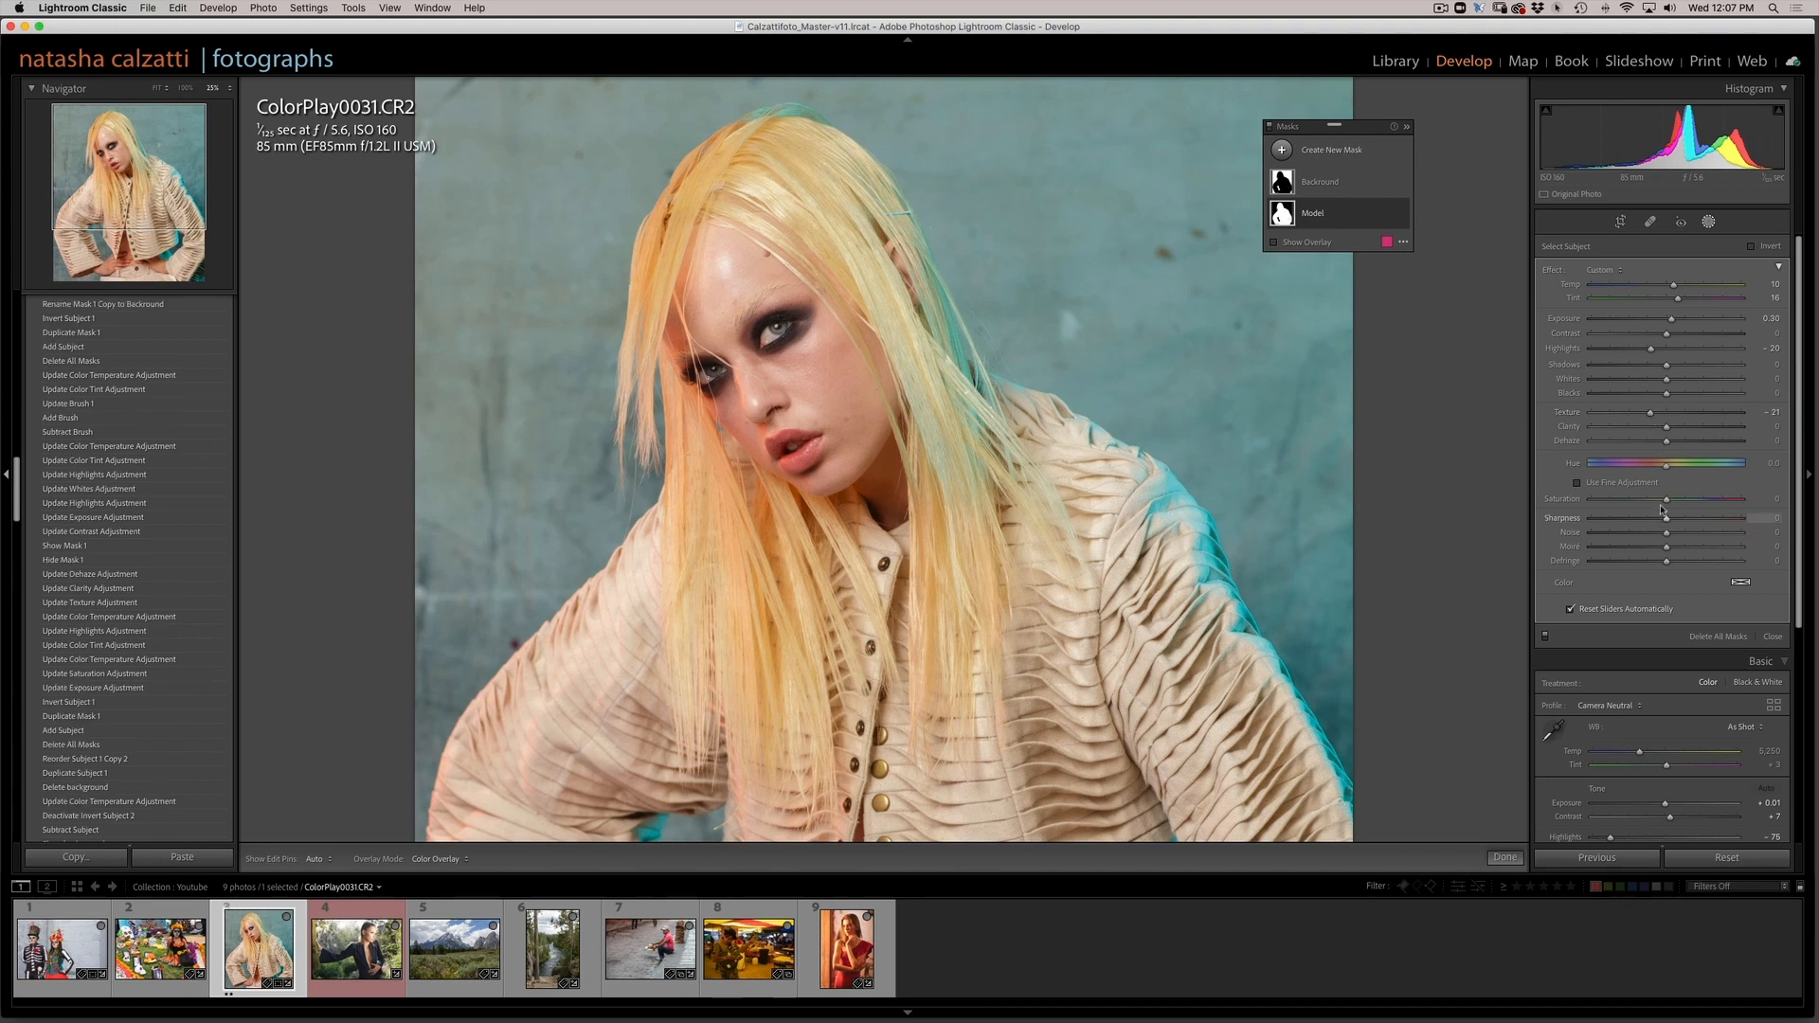
drag(1669, 504, 1682, 500)
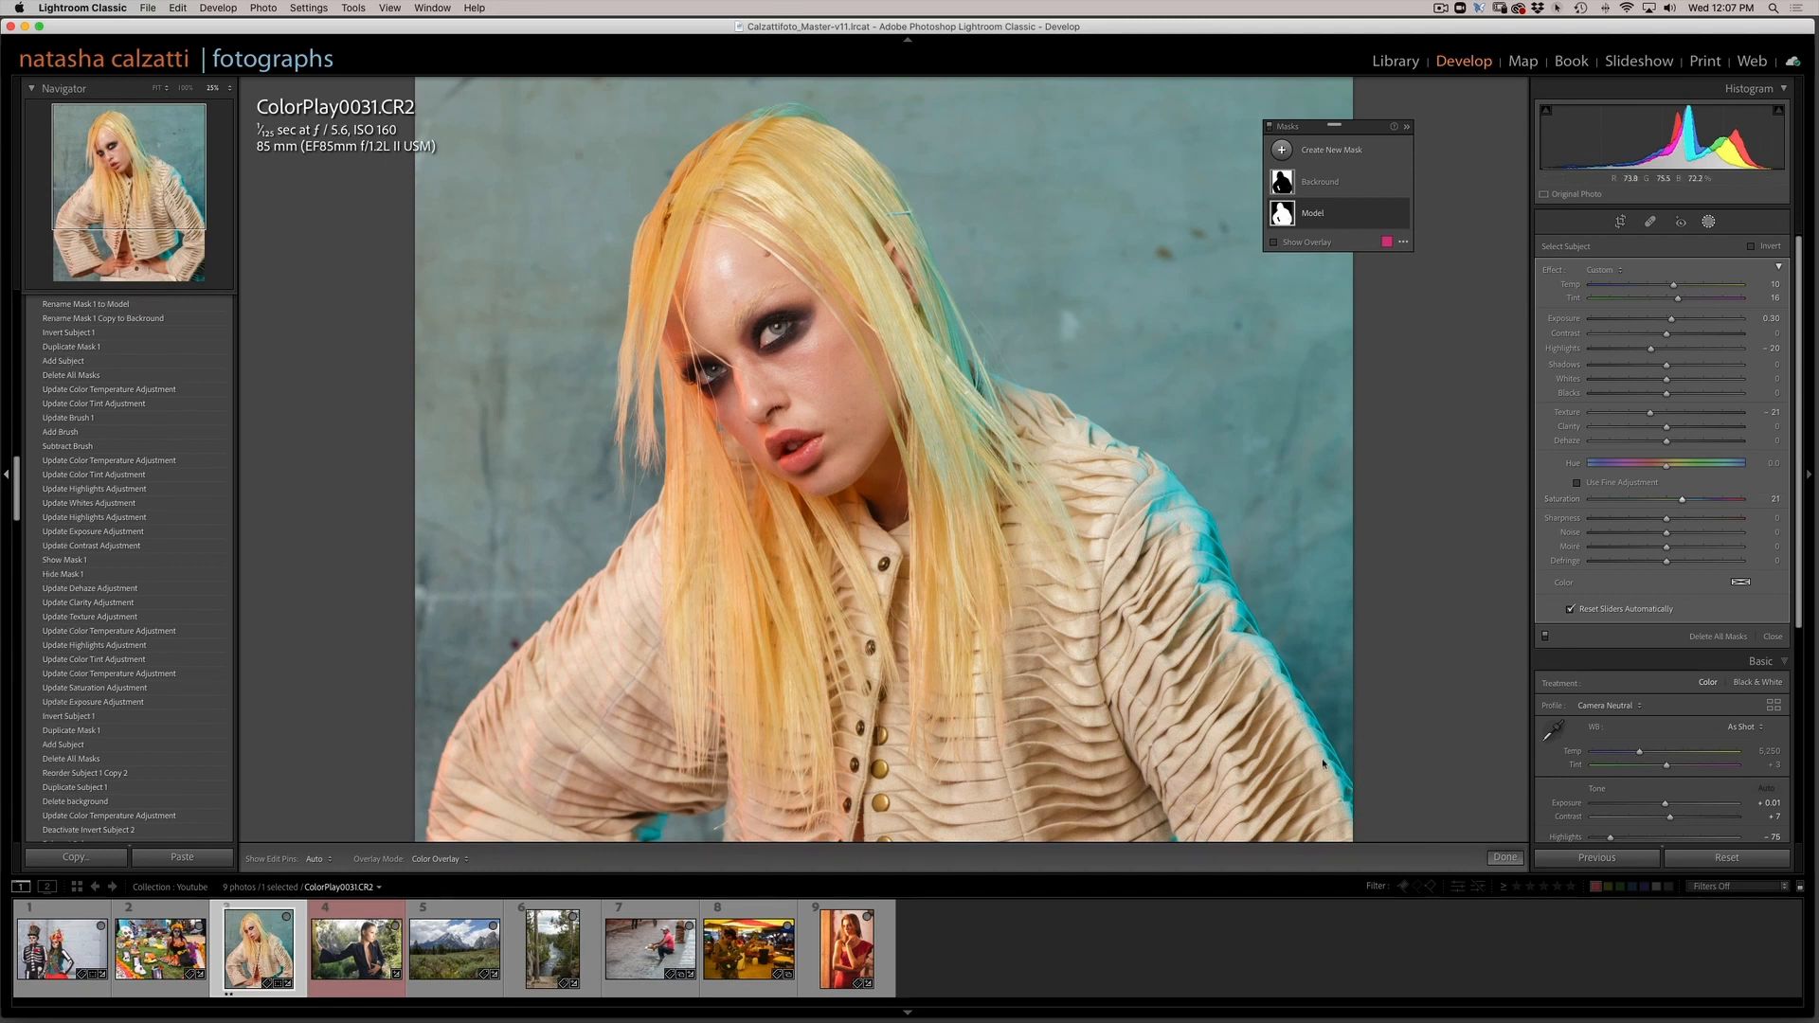
Step: Adjust the Backround mask with Tint 39, Temp -8 and Shadows about -45
click(1324, 189)
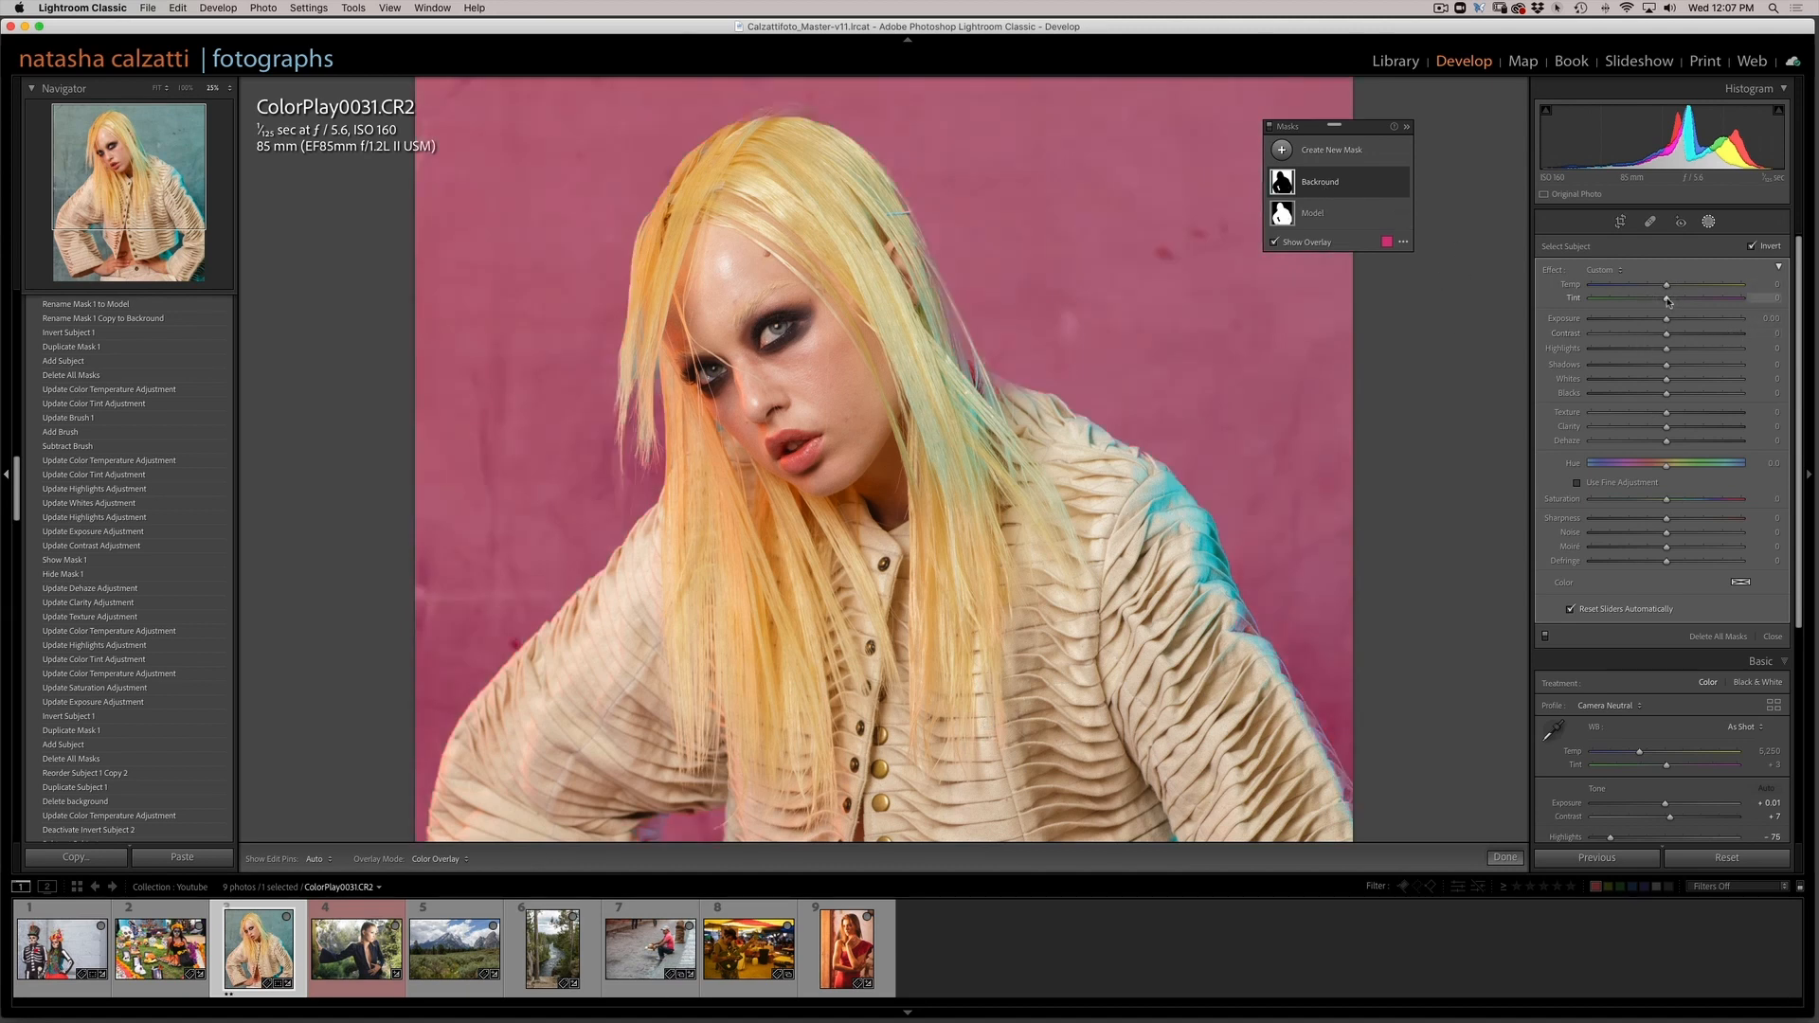
drag(1669, 297, 1696, 301)
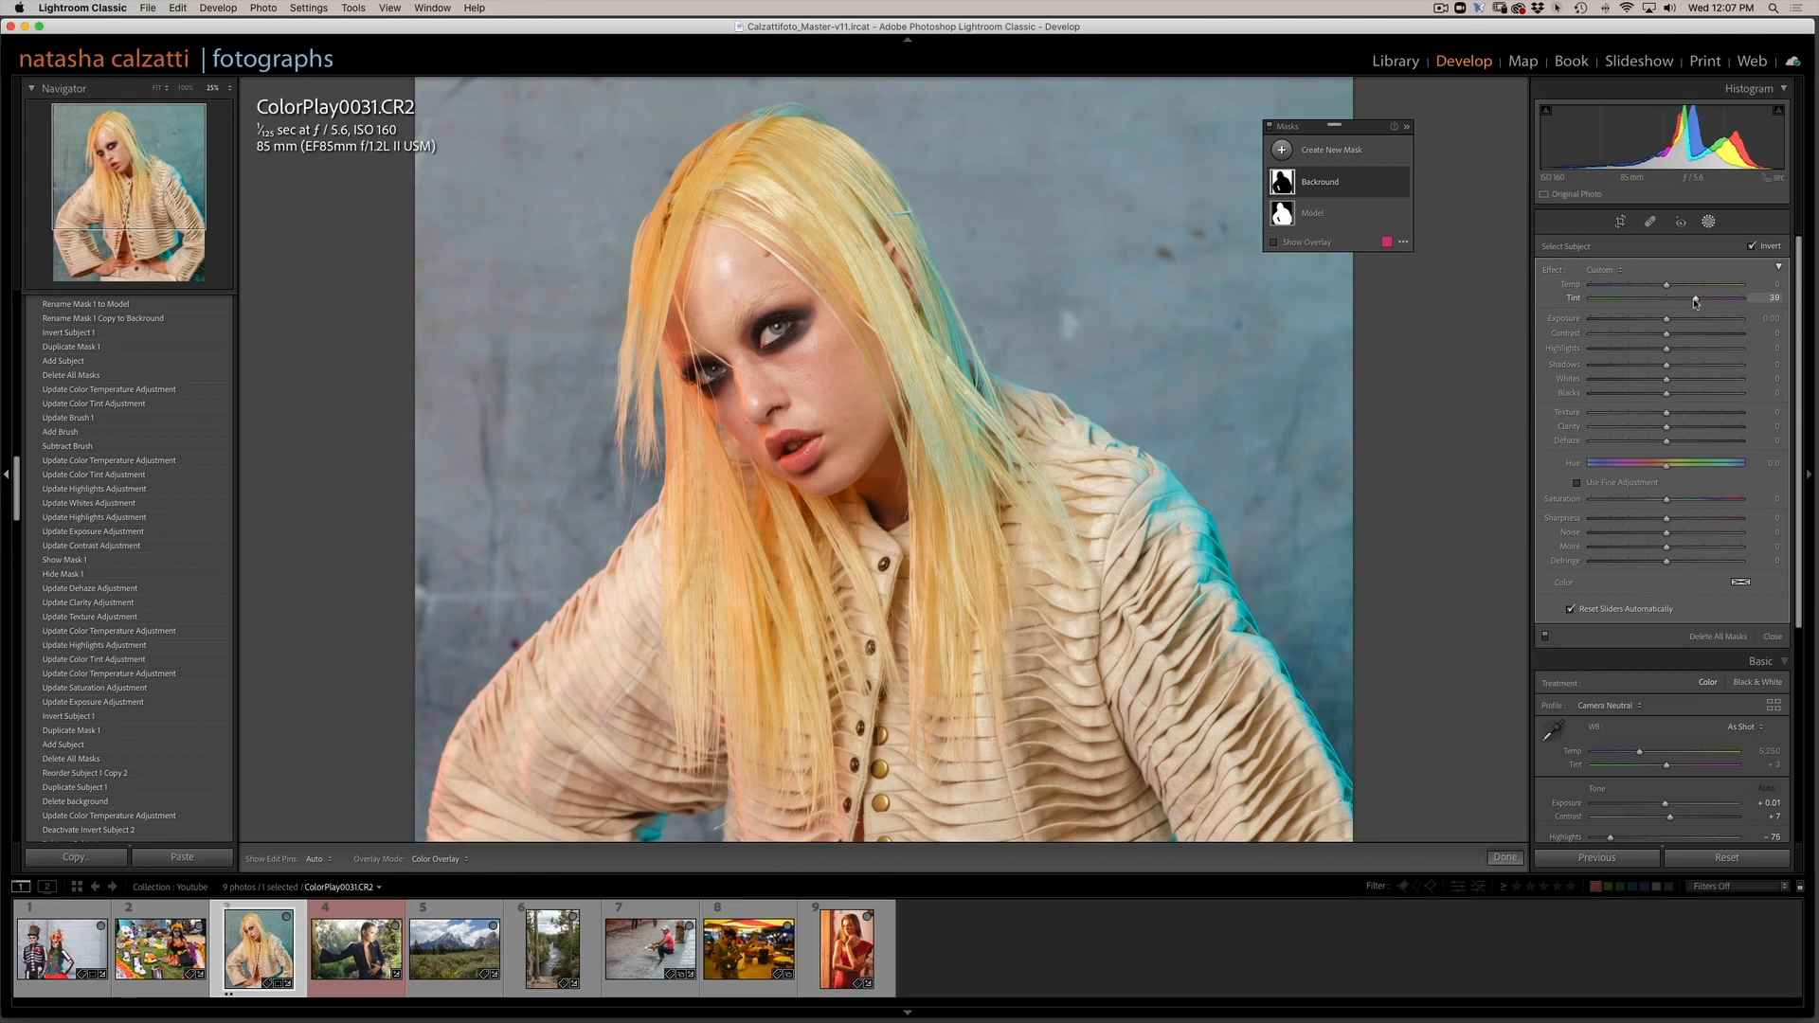
drag(1666, 285, 1662, 289)
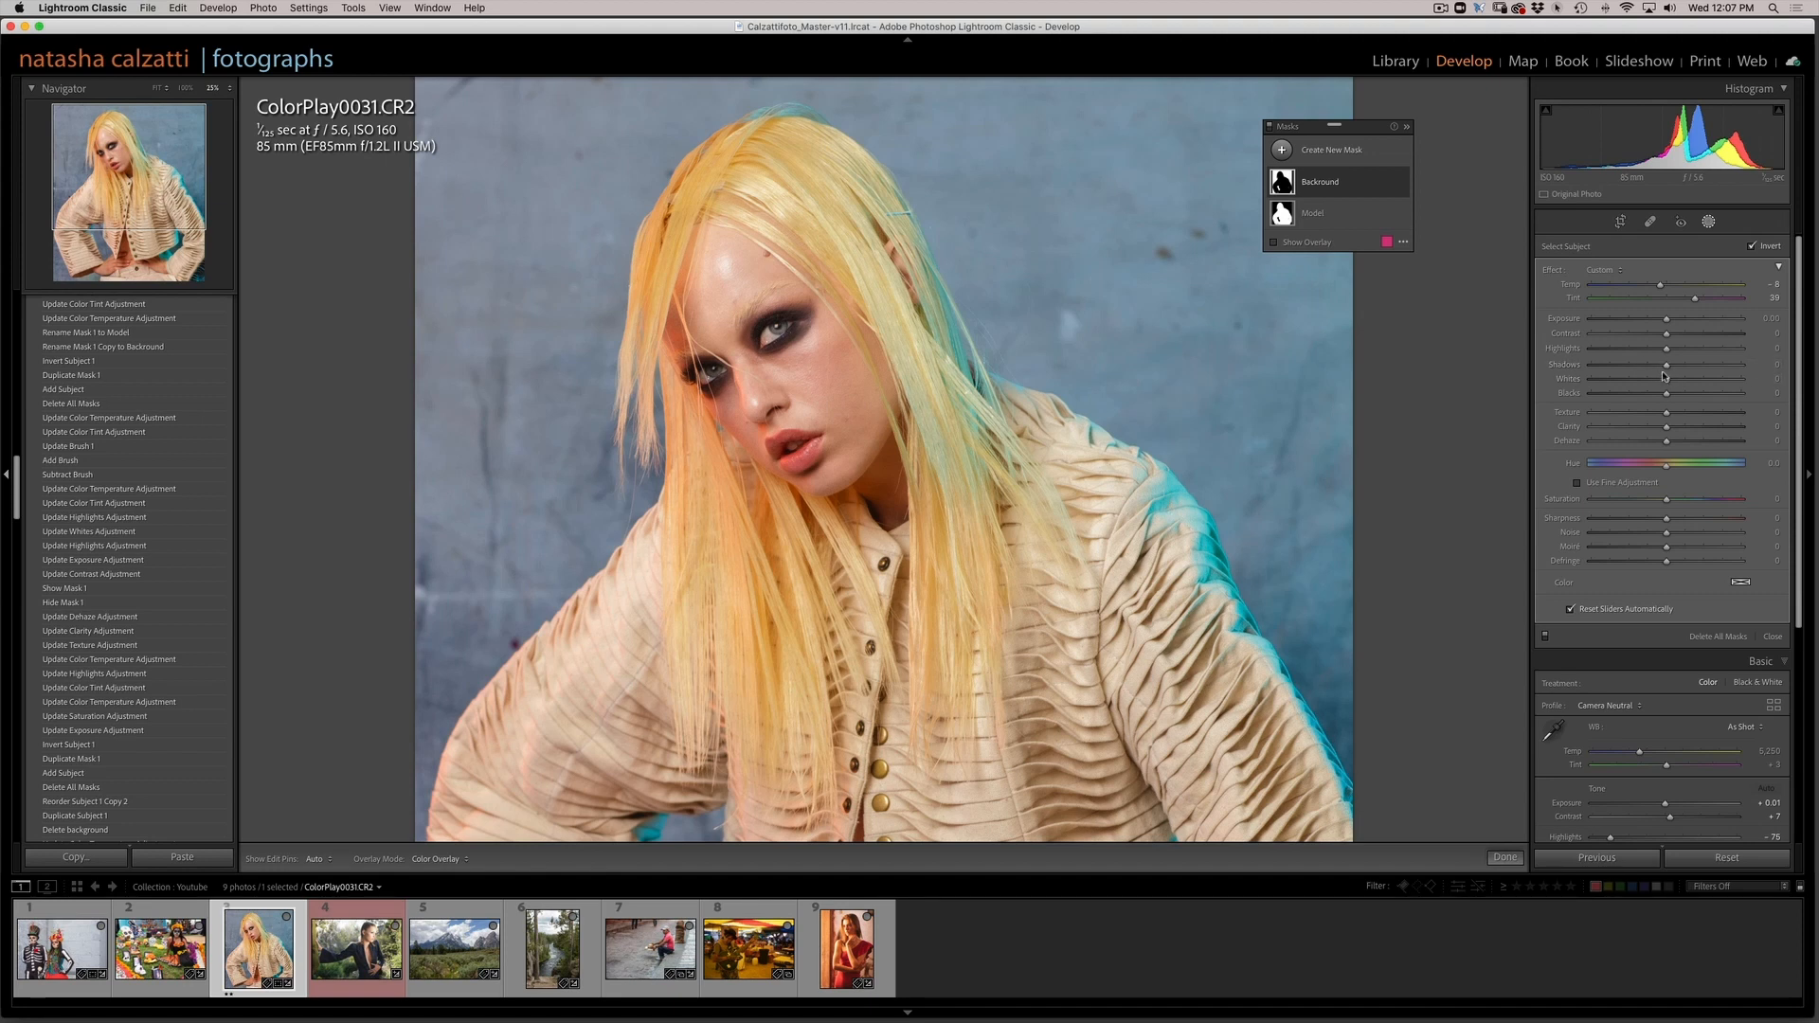
drag(1669, 369, 1632, 370)
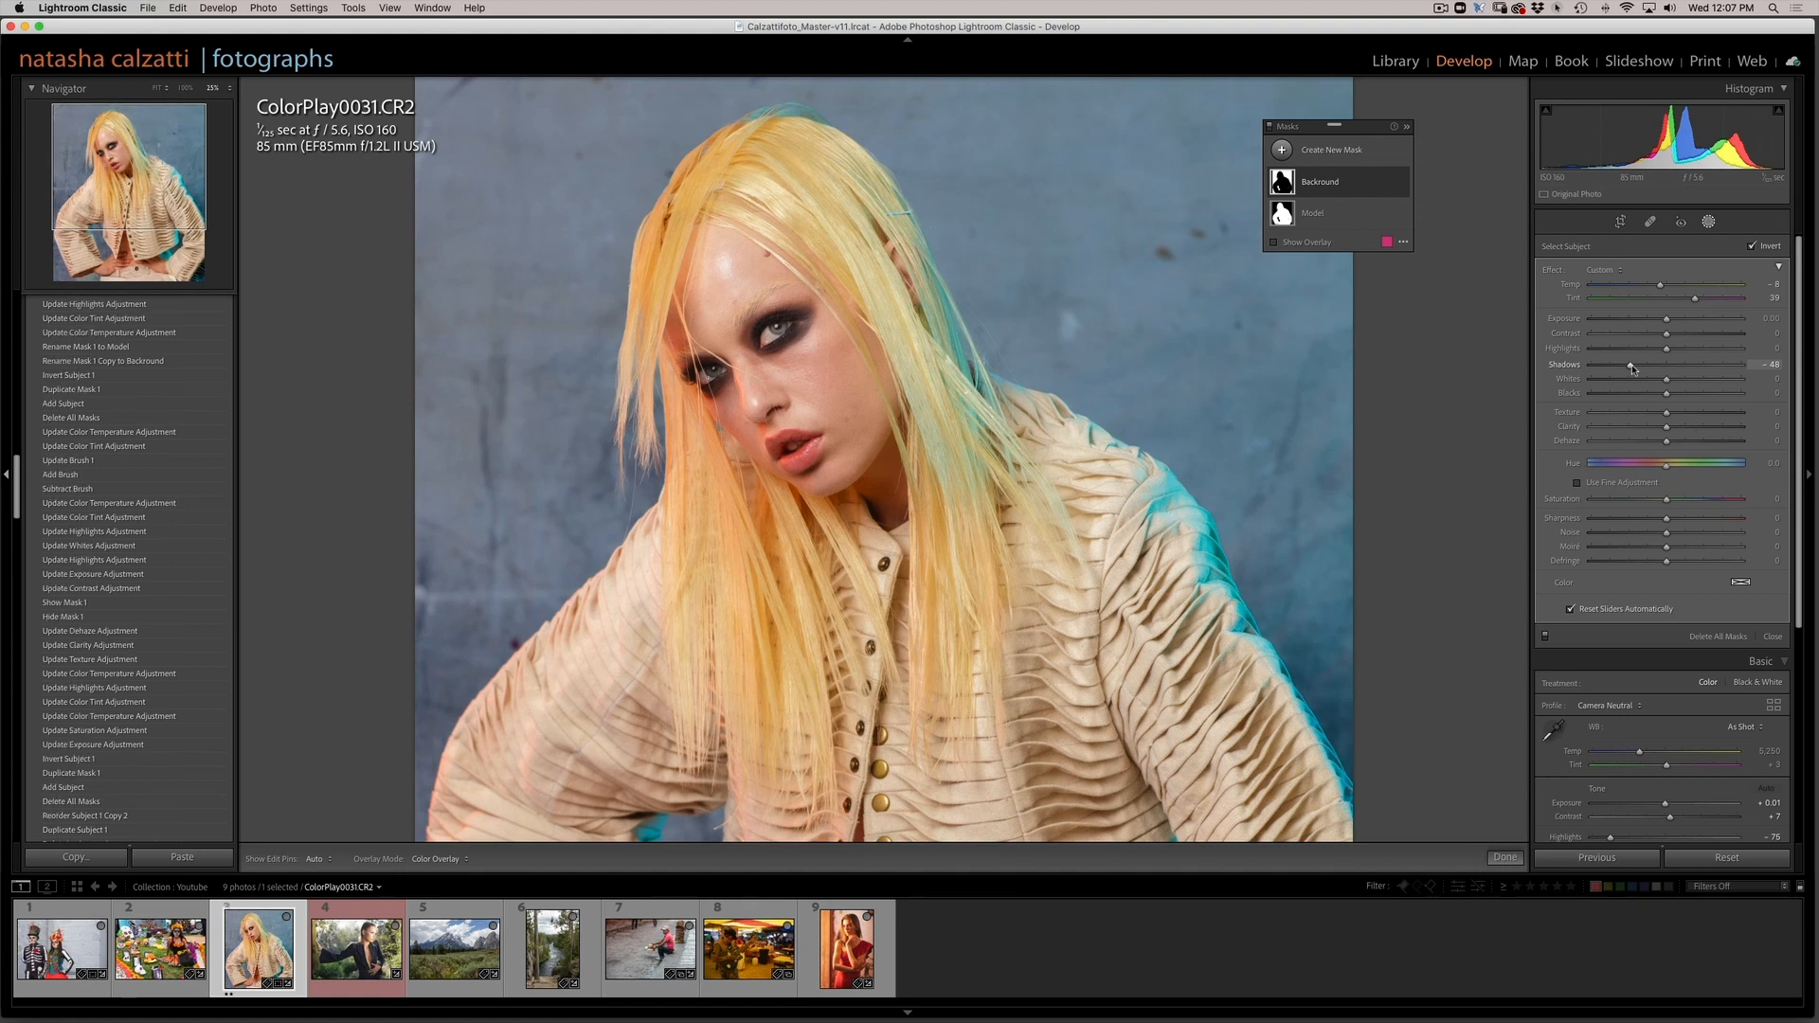
Step: Toggle all mask adjustments off and on to compare the blonde model's portrait before and after the edit
click(1545, 639)
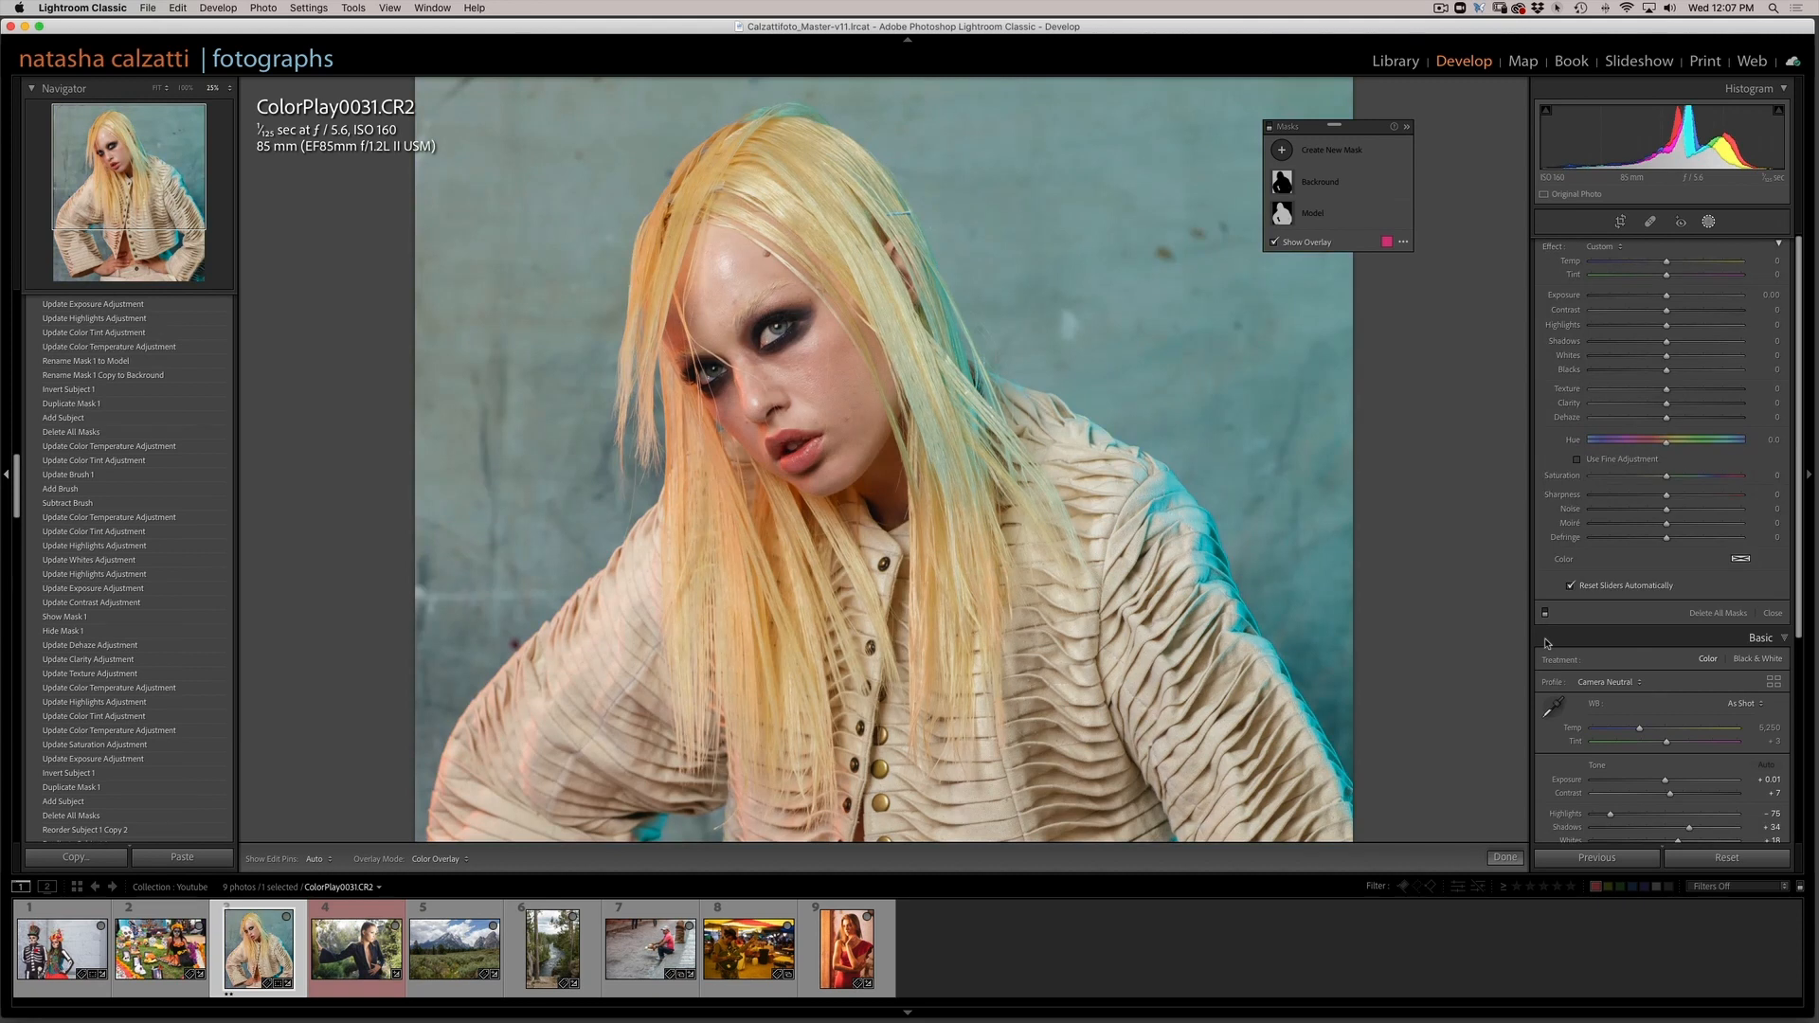
click(1545, 614)
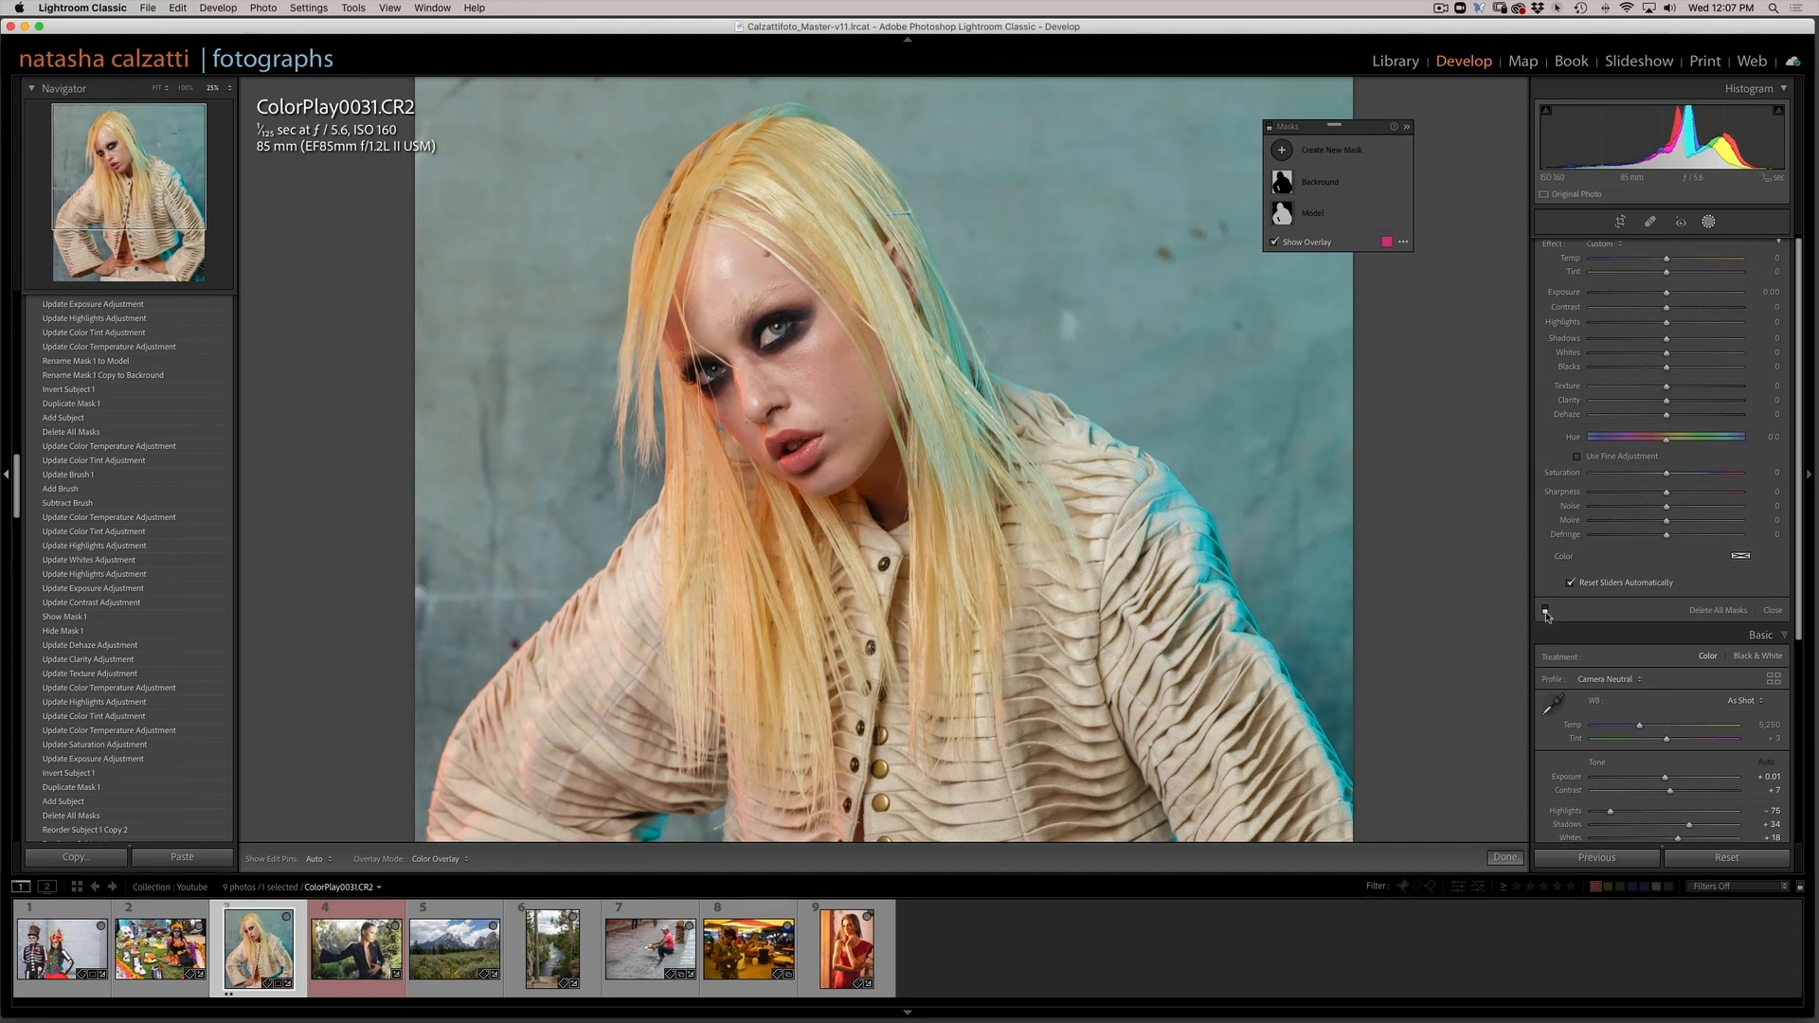